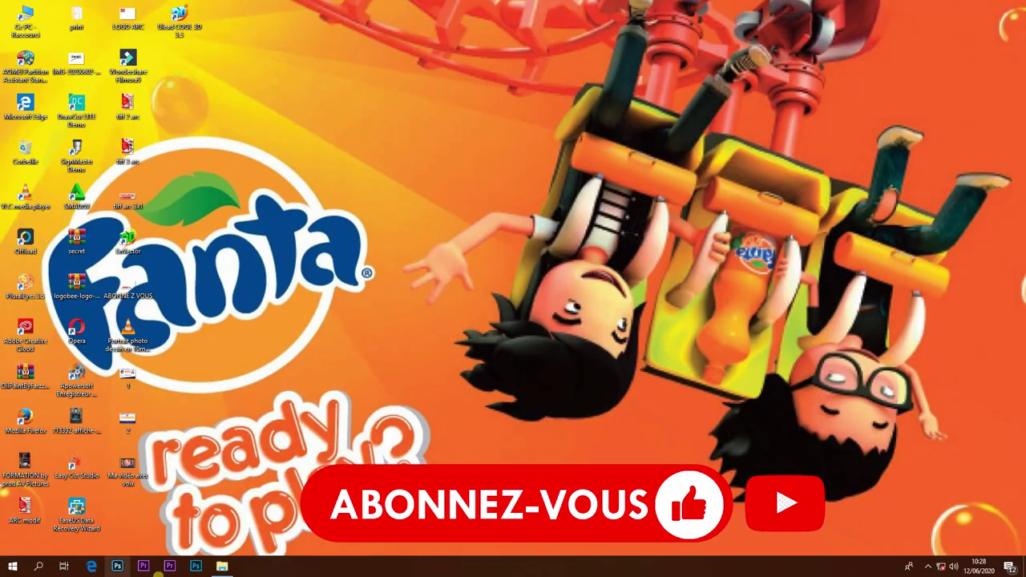
Launch Adobe Photoshop 2020 from the Windows Start menu app list.
{"action": "left_click", "coordinate": [12, 566]}
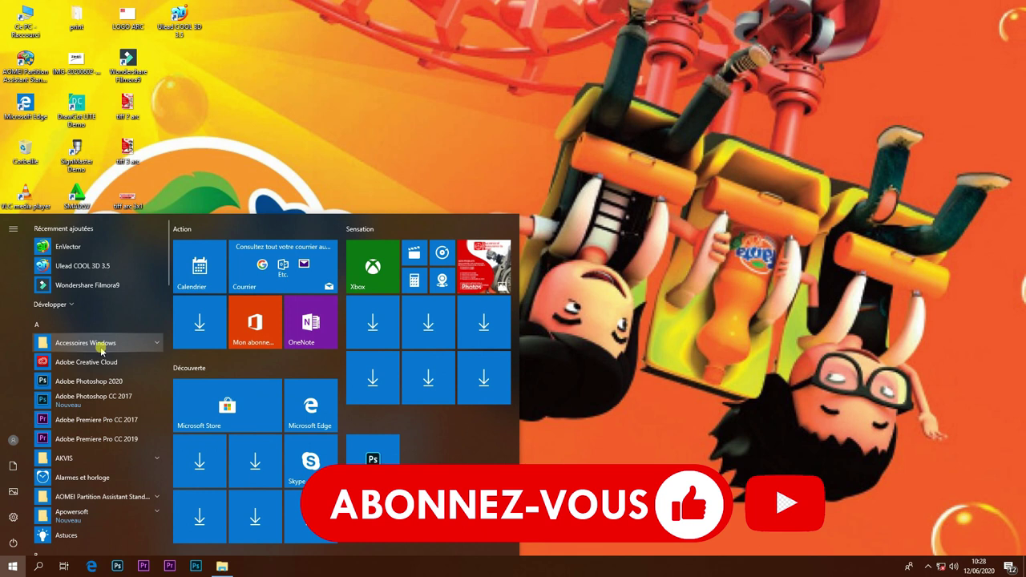
{"action": "left_click", "coordinate": [88, 380]}
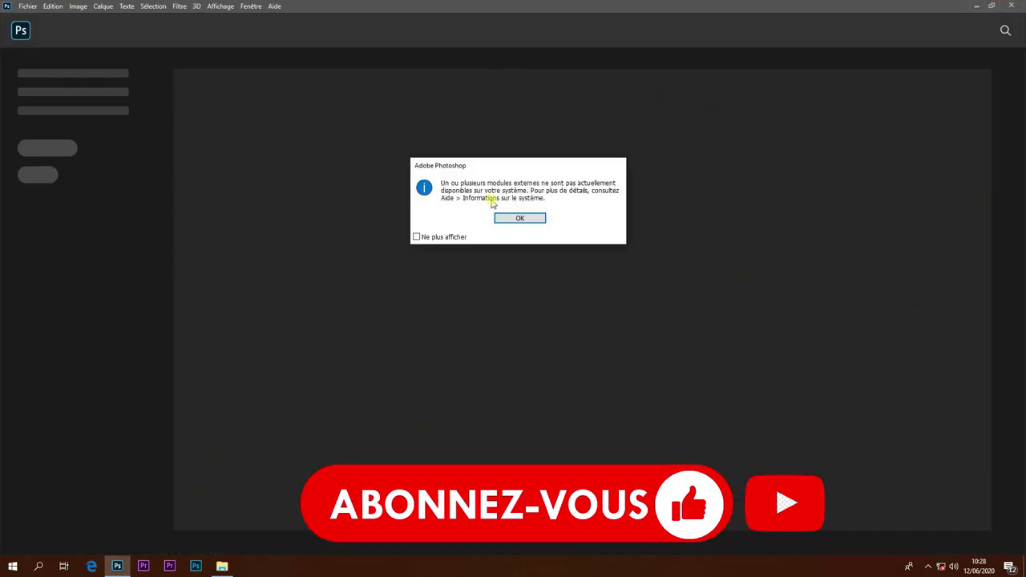
Create a white 2000 × 2000 px document at 300 ppi after dismissing the plug-in notice.
{"action": "left_click", "coordinate": [520, 220]}
{"action": "left_click", "coordinate": [66, 142]}
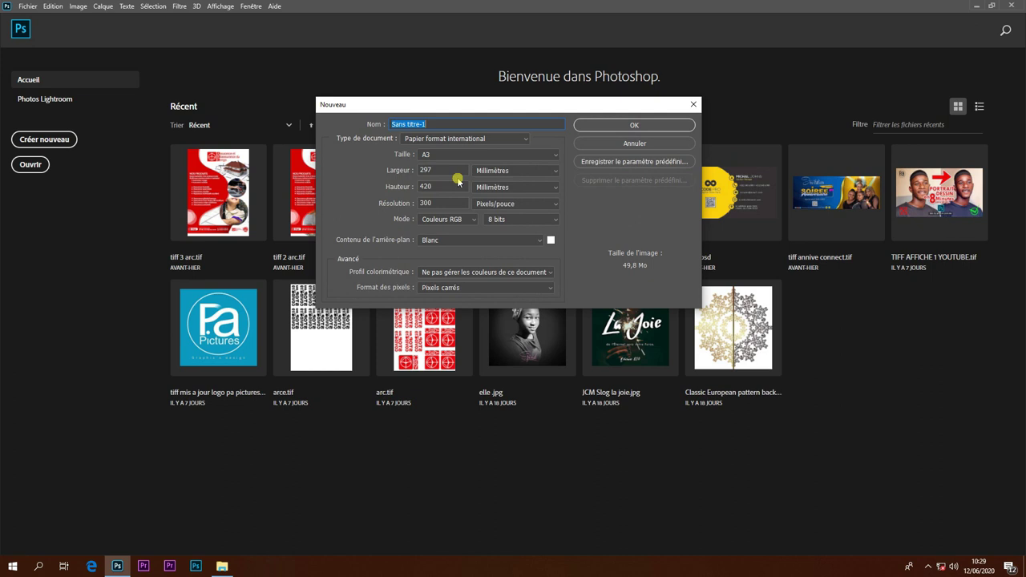
{"action": "left_click", "coordinate": [516, 171]}
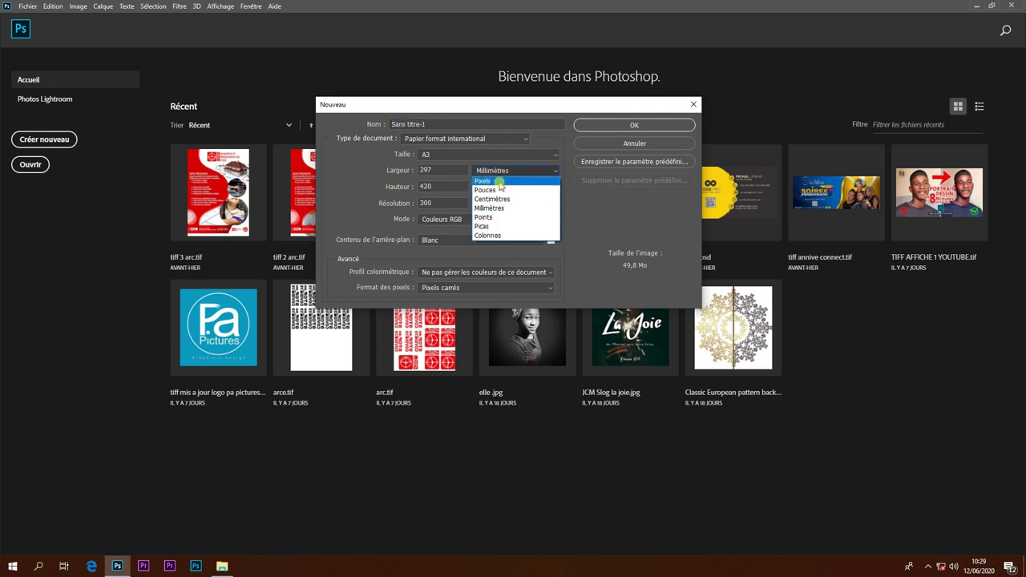
{"action": "left_click", "coordinate": [500, 182]}
{"action": "left_click_drag", "start_coordinate": [444, 170], "coordinate": [356, 173]}
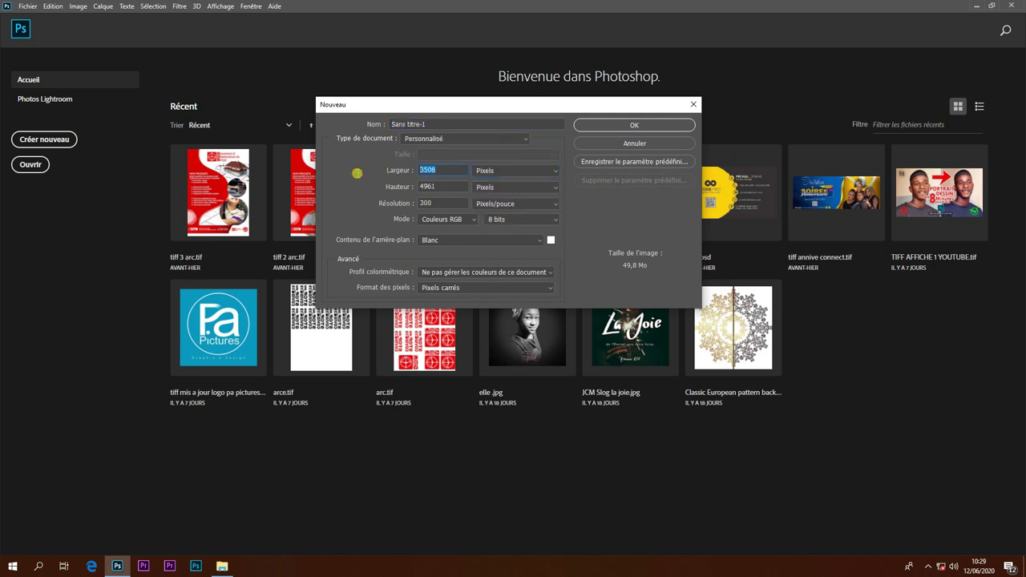
{"action": "type", "text": "20"}
{"action": "type", "text": "20"}
{"action": "left_click", "coordinate": [612, 126]}
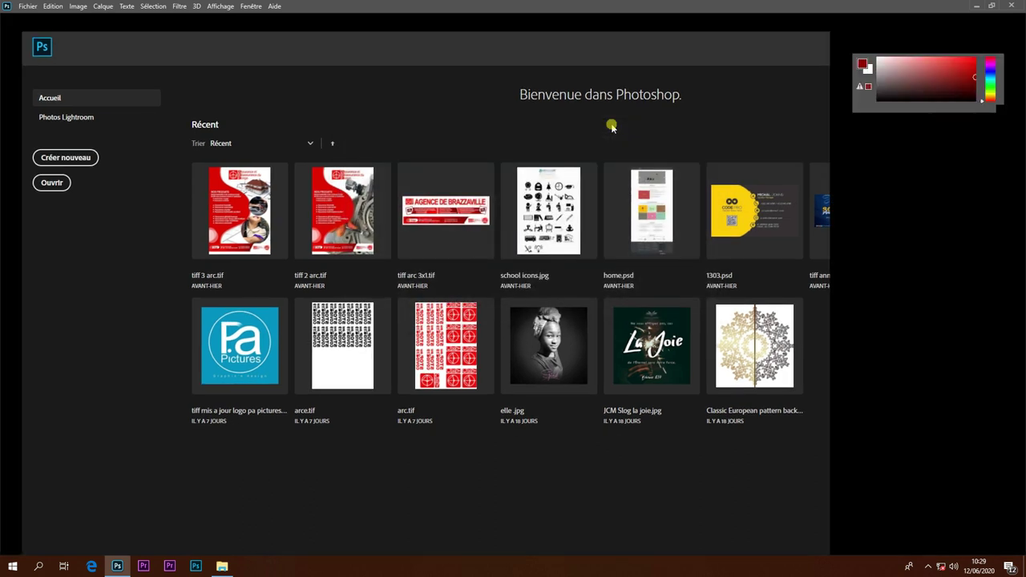
Drag photo IMG-20200611-WA0012 from File Explorer onto the canvas and commit its placement.
{"action": "left_click", "coordinate": [978, 6]}
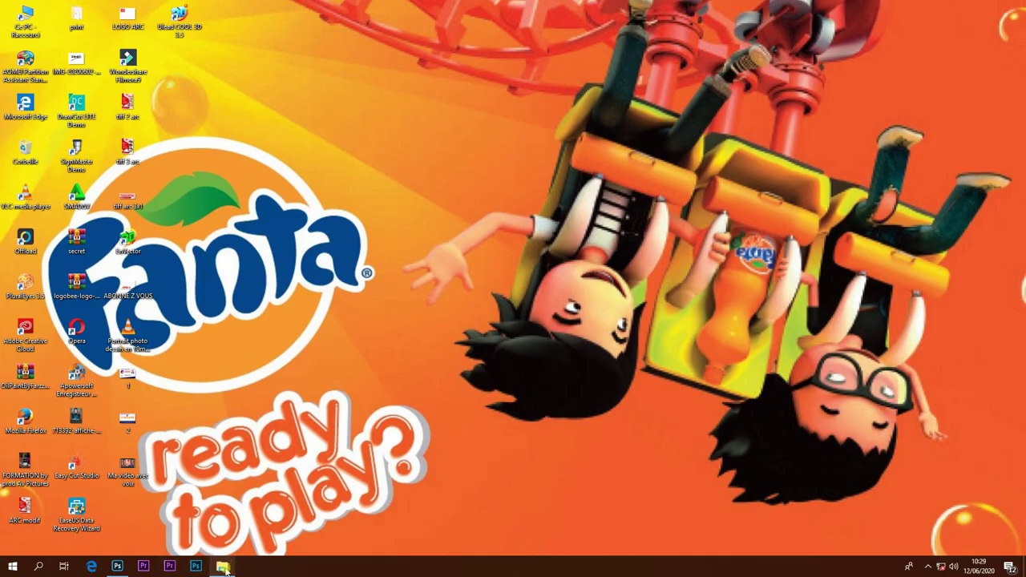
{"action": "left_click", "coordinate": [224, 567]}
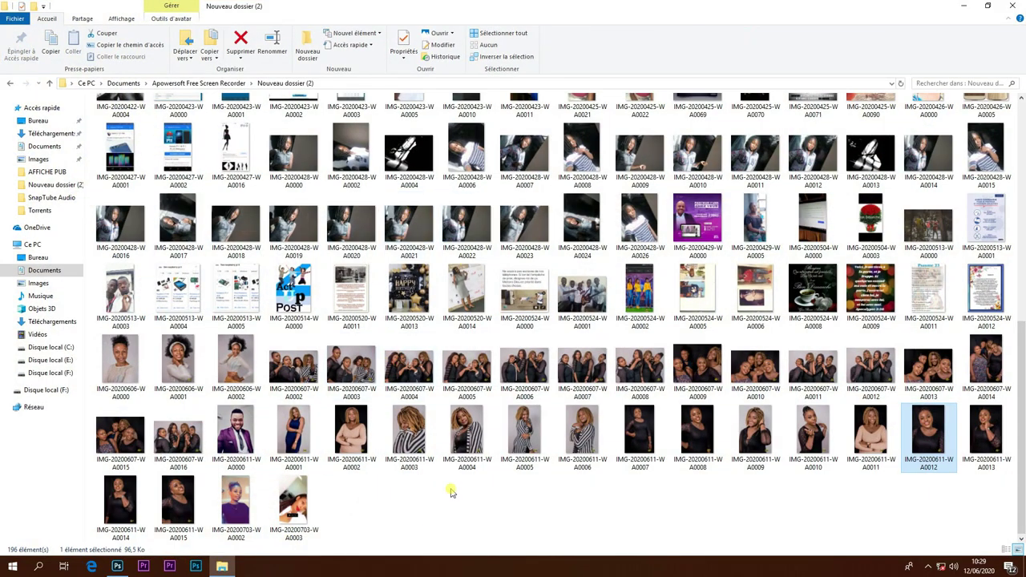
{"action": "mouse_move", "coordinate": [936, 428]}
{"action": "left_mouse_down"}
{"action": "mouse_move", "coordinate": [120, 570]}
{"action": "mouse_move", "coordinate": [392, 352]}
{"action": "left_mouse_up"}
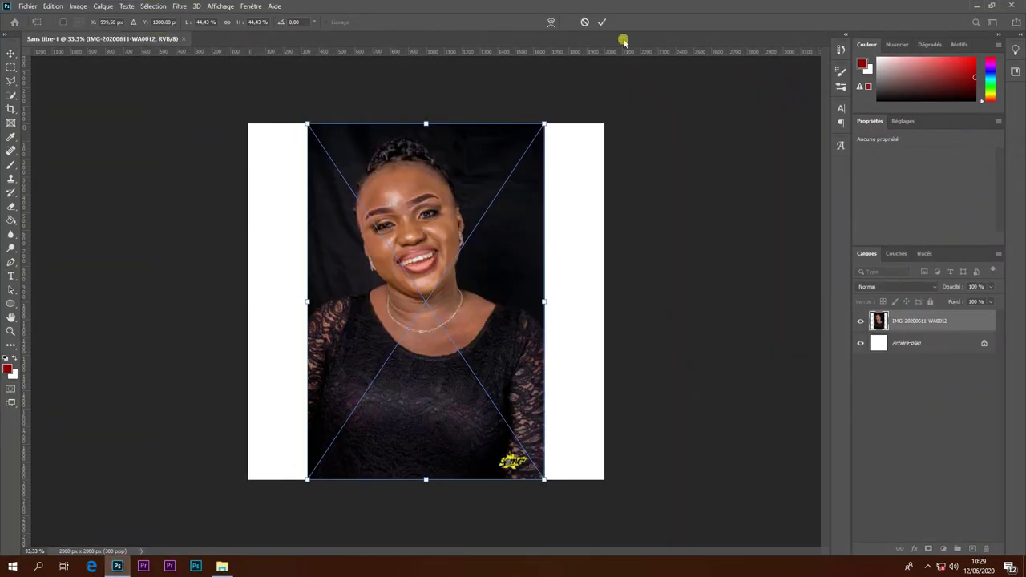
{"action": "left_click", "coordinate": [603, 21]}
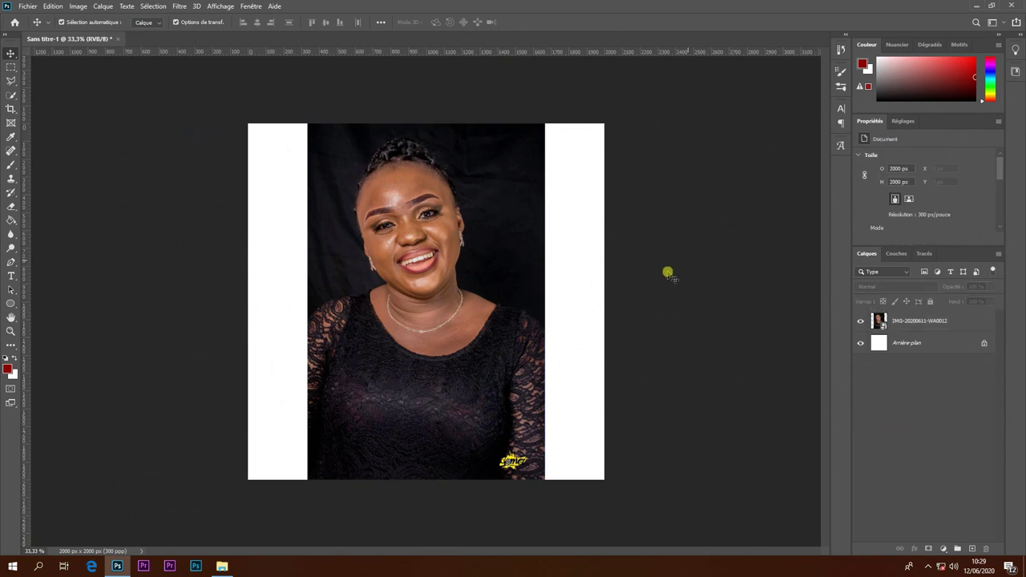
Zoom in and start a Pen path at the left shoulder, curving up along it.
{"action": "scroll", "coordinate": [409, 238], "scroll_direction": "up", "scroll_amount": 5}
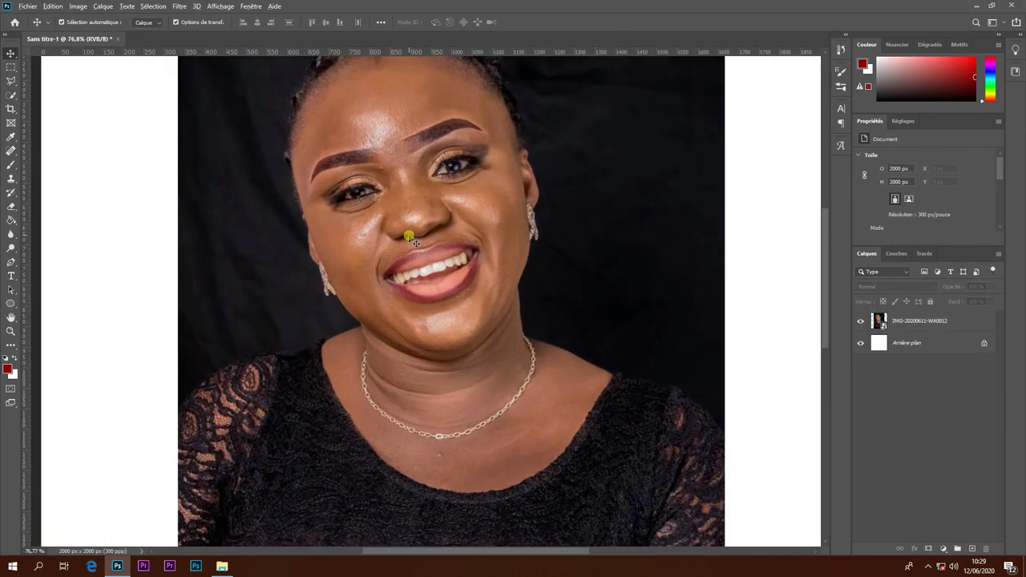
{"action": "scroll", "coordinate": [409, 238], "scroll_direction": "down", "scroll_amount": 1}
{"action": "scroll", "coordinate": [409, 238], "scroll_direction": "down", "scroll_amount": 2}
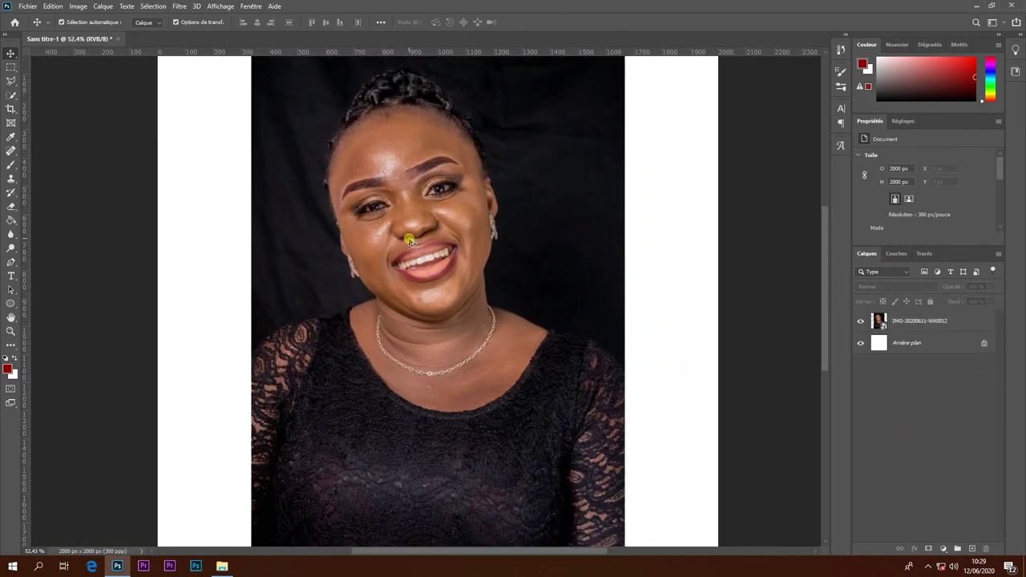
{"action": "scroll", "coordinate": [409, 238], "scroll_direction": "up", "scroll_amount": 1}
{"action": "scroll", "coordinate": [409, 238], "scroll_direction": "up", "scroll_amount": 2}
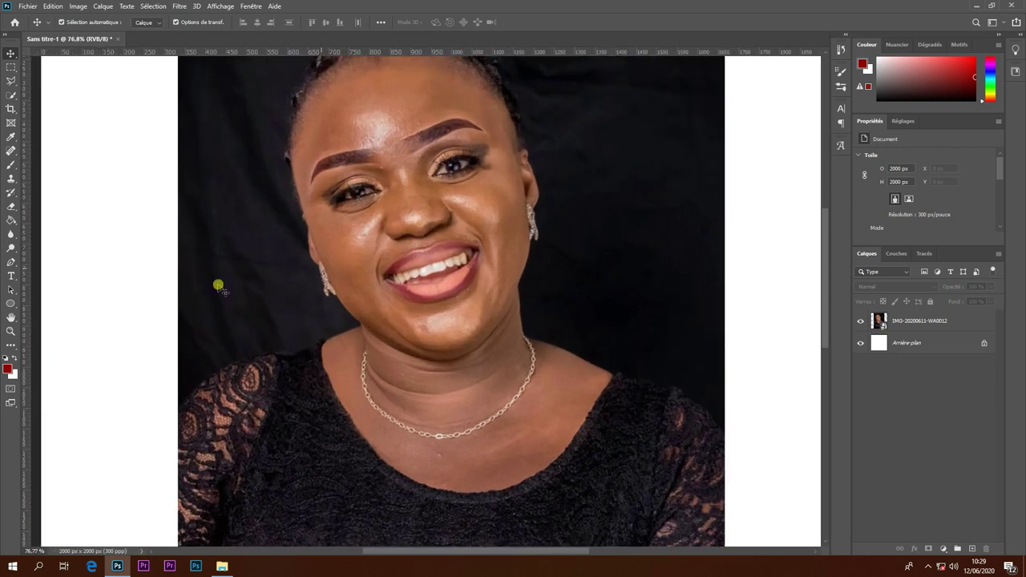
{"action": "right_click", "coordinate": [13, 267]}
{"action": "scroll", "coordinate": [192, 406], "scroll_direction": "up", "scroll_amount": 3}
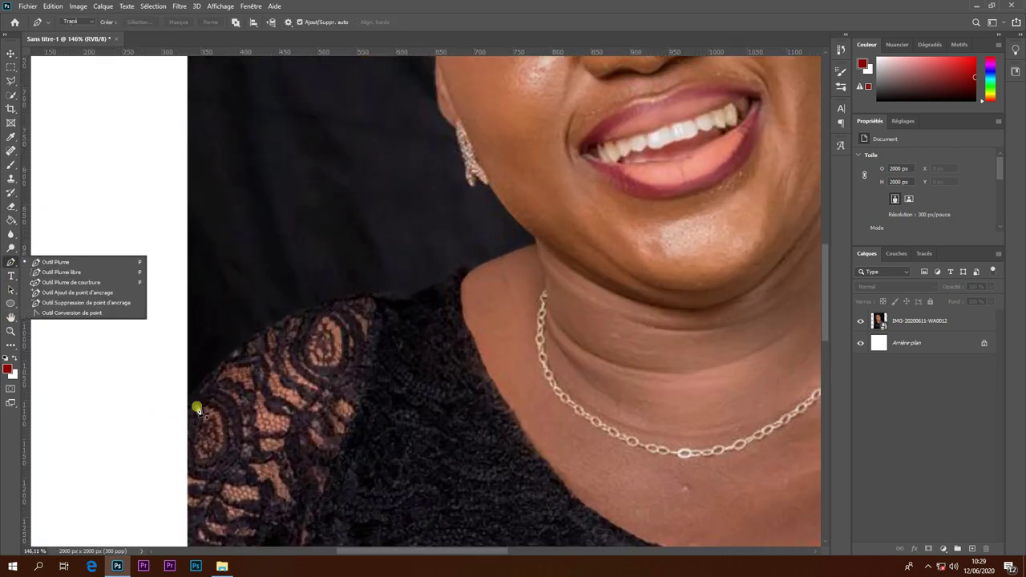
{"action": "left_click", "coordinate": [184, 408]}
{"action": "left_click_drag", "start_coordinate": [374, 296], "coordinate": [480, 306]}
{"action": "left_click", "coordinate": [374, 296]}
Continue the path along the neck, jaw and face, and around the hairline.
{"action": "left_click", "coordinate": [585, 222]}
{"action": "left_click", "coordinate": [485, 270]}
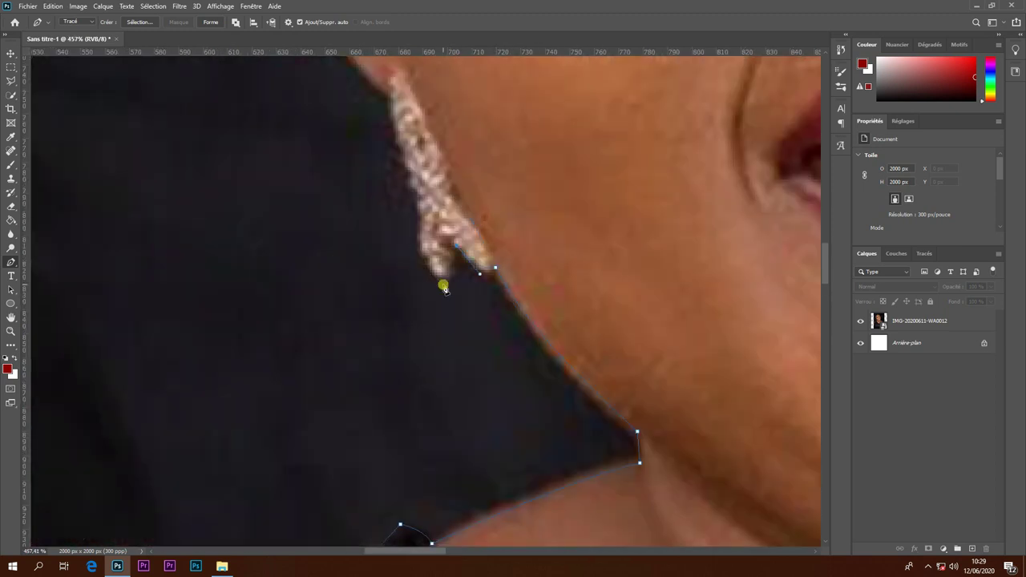
{"action": "left_click", "coordinate": [257, 299]}
{"action": "scroll", "coordinate": [265, 155], "scroll_direction": "down", "scroll_amount": 3}
{"action": "scroll", "coordinate": [339, 297], "scroll_direction": "up", "scroll_amount": 3}
{"action": "left_click", "coordinate": [529, 109]}
{"action": "scroll", "coordinate": [581, 176], "scroll_direction": "up", "scroll_amount": 3}
{"action": "left_click", "coordinate": [319, 210]}
{"action": "left_click", "coordinate": [509, 390]}
{"action": "scroll", "coordinate": [561, 360], "scroll_direction": "down", "scroll_amount": 3}
{"action": "left_click", "coordinate": [641, 356]}
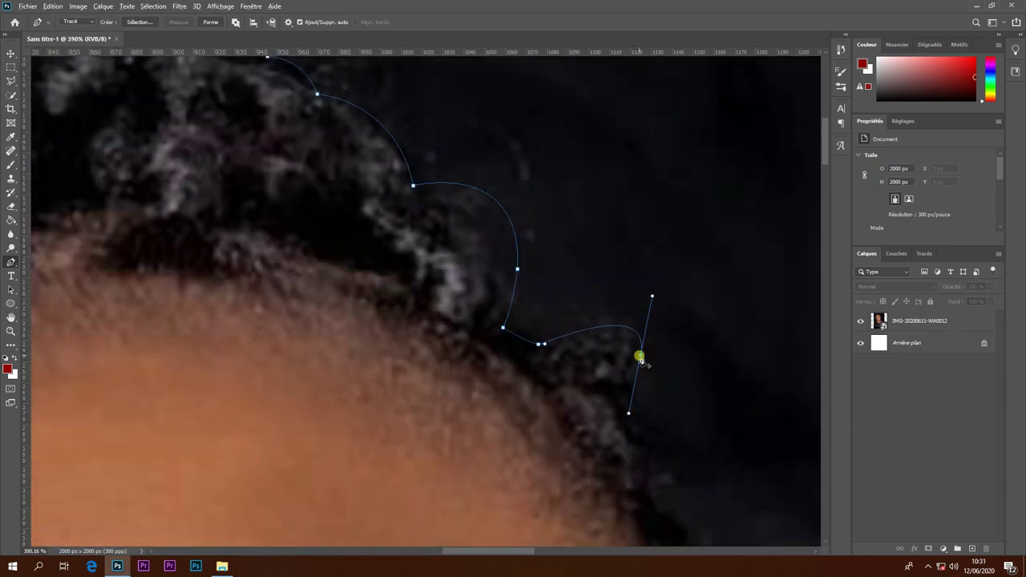
Trace down the right shoulder, close the path, and bring up the make-selection settings.
{"action": "scroll", "coordinate": [591, 328], "scroll_direction": "down", "scroll_amount": 3}
{"action": "scroll", "coordinate": [617, 270], "scroll_direction": "down", "scroll_amount": 3}
{"action": "left_click", "coordinate": [604, 382]}
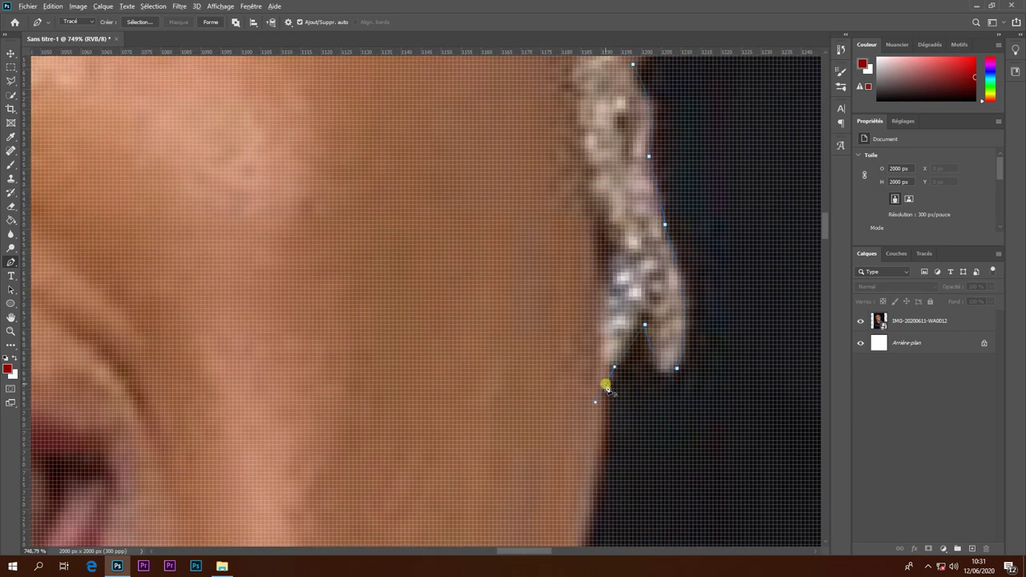
{"action": "scroll", "coordinate": [604, 382], "scroll_direction": "down", "scroll_amount": 3}
{"action": "left_click", "coordinate": [602, 348]}
{"action": "scroll", "coordinate": [453, 355], "scroll_direction": "down", "scroll_amount": 3}
{"action": "left_click", "coordinate": [438, 335]}
{"action": "scroll", "coordinate": [454, 355], "scroll_direction": "down", "scroll_amount": 10}
{"action": "left_click", "coordinate": [312, 321]}
{"action": "left_click", "coordinate": [140, 22]}
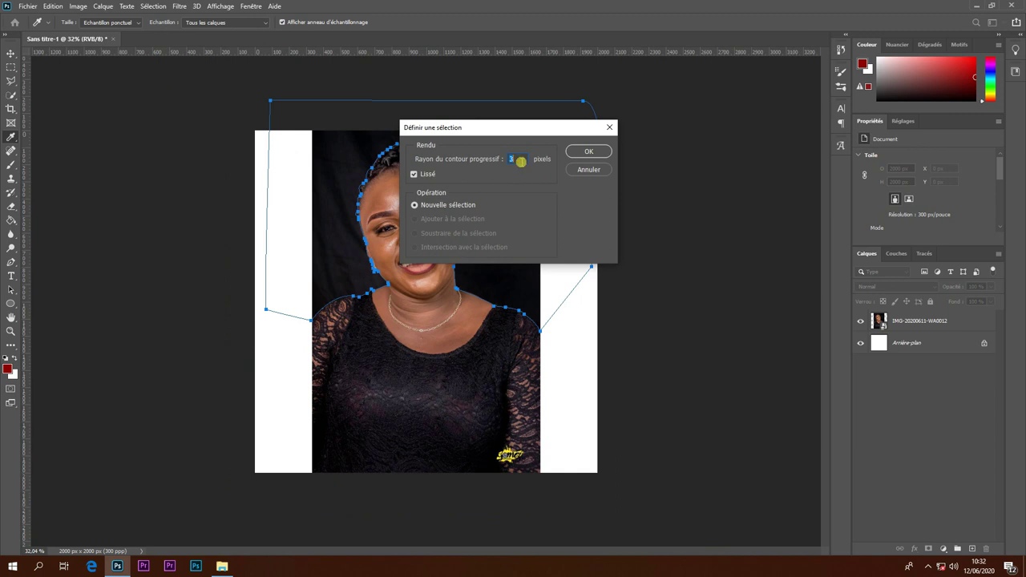
Make a 2.8 px feathered selection and delete the dark backdrop from the photo layer.
{"action": "left_click", "coordinate": [586, 153]}
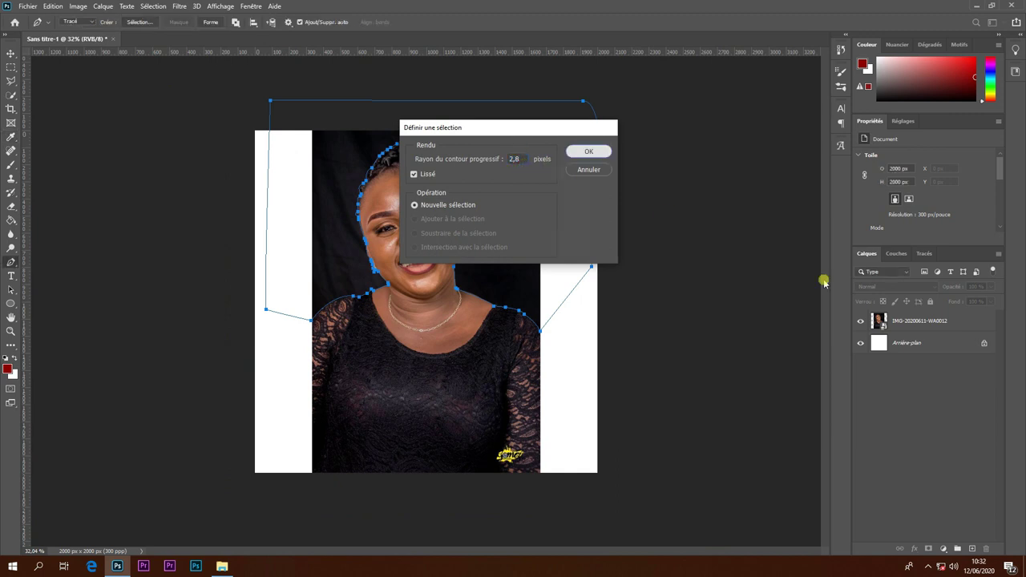
{"action": "left_click", "coordinate": [908, 320]}
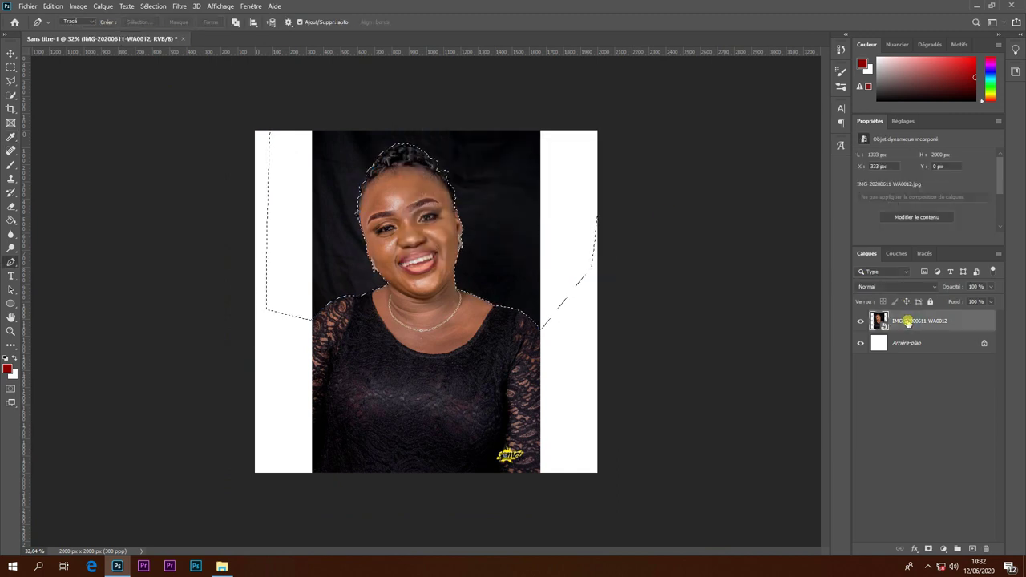
{"action": "key", "text": "ctrl+j"}
{"action": "key", "text": "ctrl+z"}
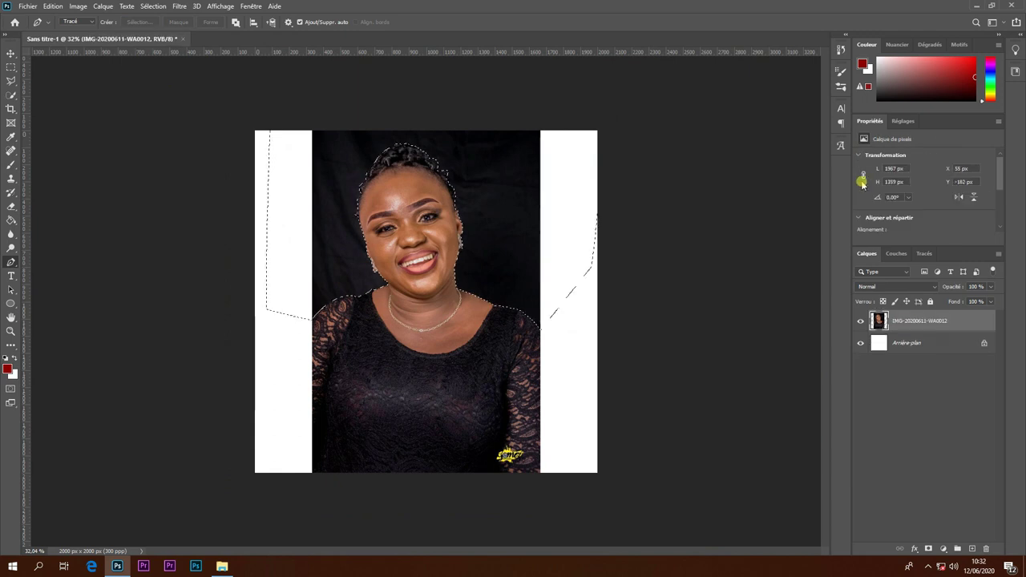
{"action": "key", "text": "Delete"}
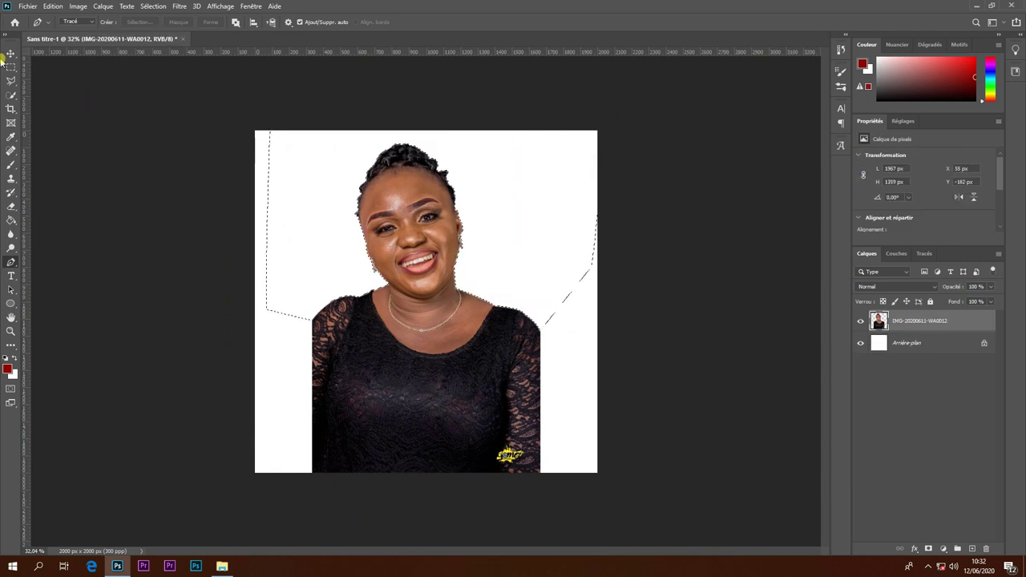
{"action": "key", "text": "ctrl+d"}
{"action": "left_click", "coordinate": [11, 304]}
Draw a rectangle over the whole canvas and move its copy above the portrait.
{"action": "left_click_drag", "start_coordinate": [628, 484], "coordinate": [224, 126]}
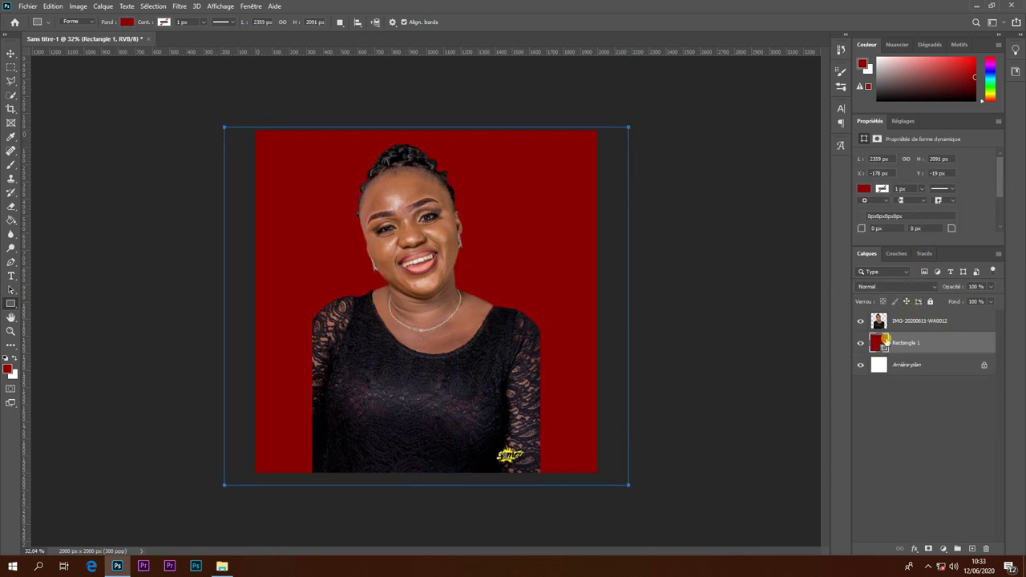
{"action": "scroll", "coordinate": [440, 120], "scroll_direction": "up", "scroll_amount": 5}
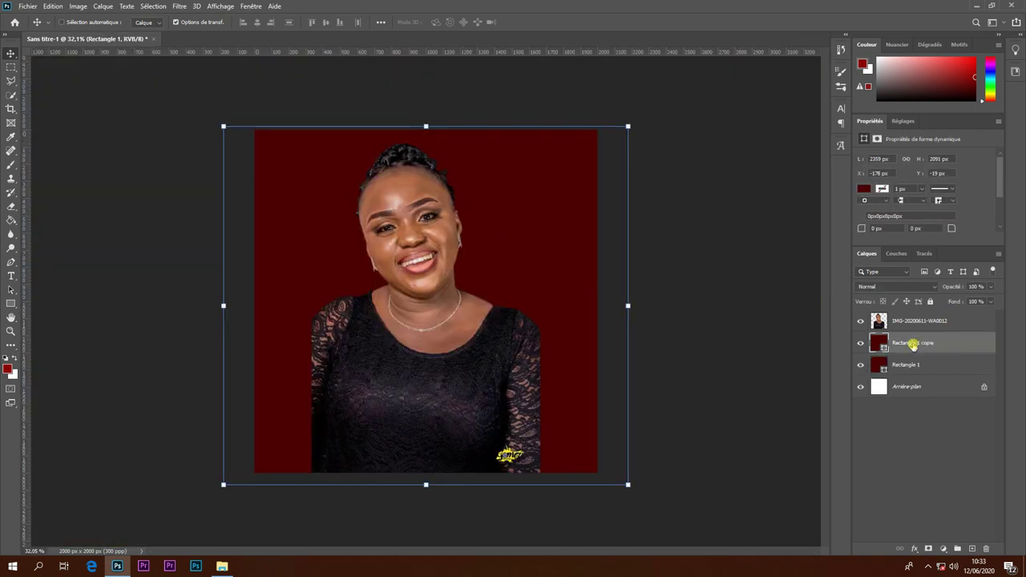
{"action": "left_click_drag", "start_coordinate": [913, 343], "coordinate": [888, 323]}
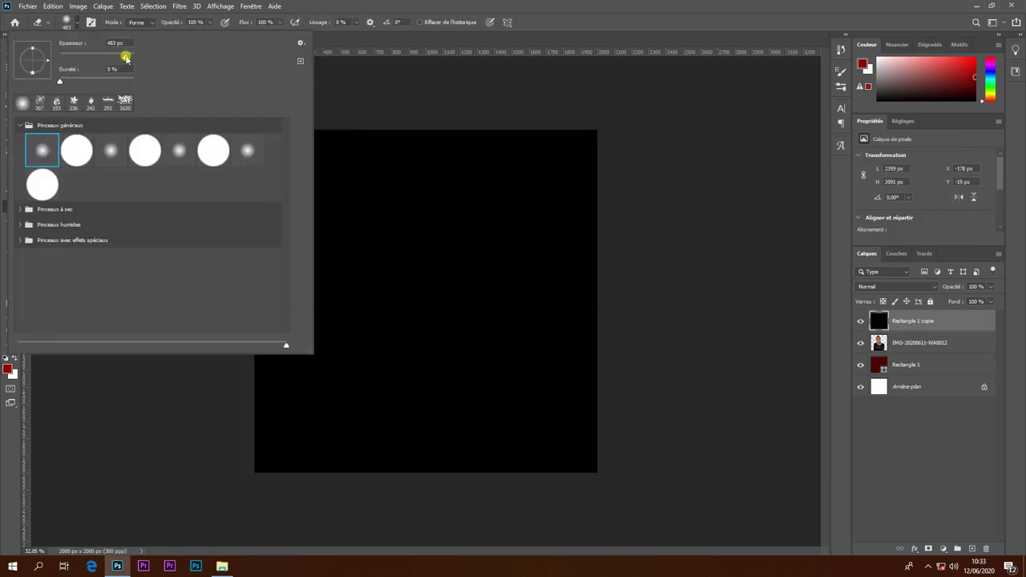
Erase a soft hole in the black overlay's centre with a 1739 px eraser.
{"action": "left_click", "coordinate": [126, 58]}
{"action": "left_click_drag", "start_coordinate": [127, 56], "coordinate": [128, 57]}
{"action": "left_click", "coordinate": [443, 297]}
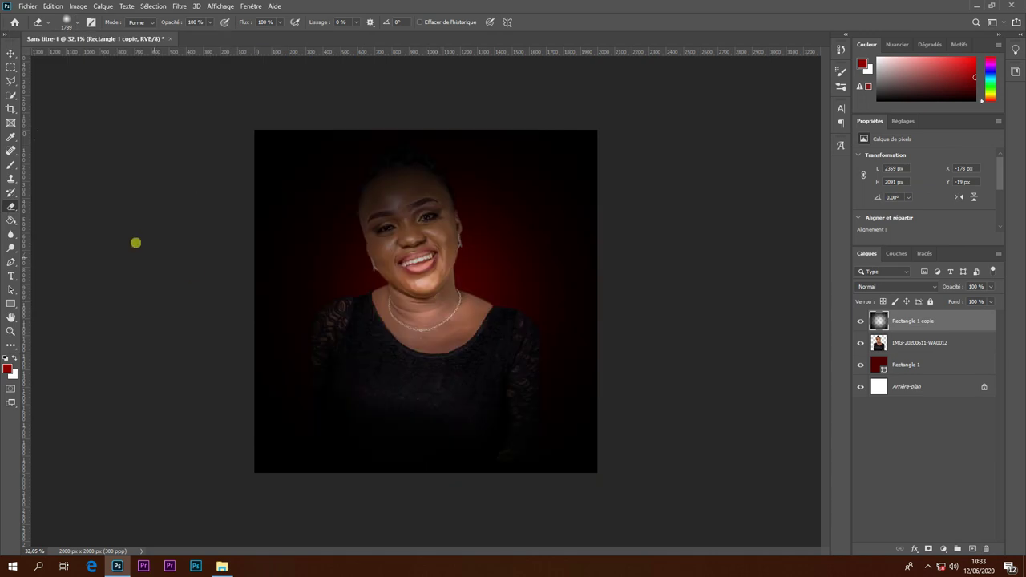
Stretch the vignette layer taller, pull in its right side, and compare before and after.
{"action": "left_click", "coordinate": [11, 53]}
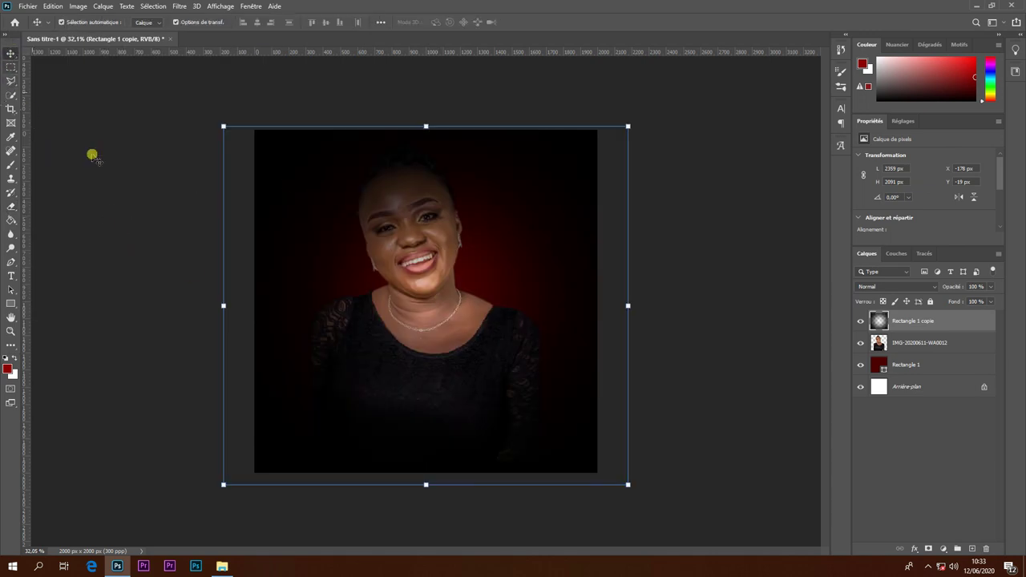
{"action": "left_click", "coordinate": [694, 298]}
{"action": "left_click", "coordinate": [559, 390]}
{"action": "left_click_drag", "start_coordinate": [432, 134], "coordinate": [432, 91]}
{"action": "left_click_drag", "start_coordinate": [628, 287], "coordinate": [614, 289]}
{"action": "left_click", "coordinate": [242, 339]}
{"action": "left_click", "coordinate": [861, 321]}
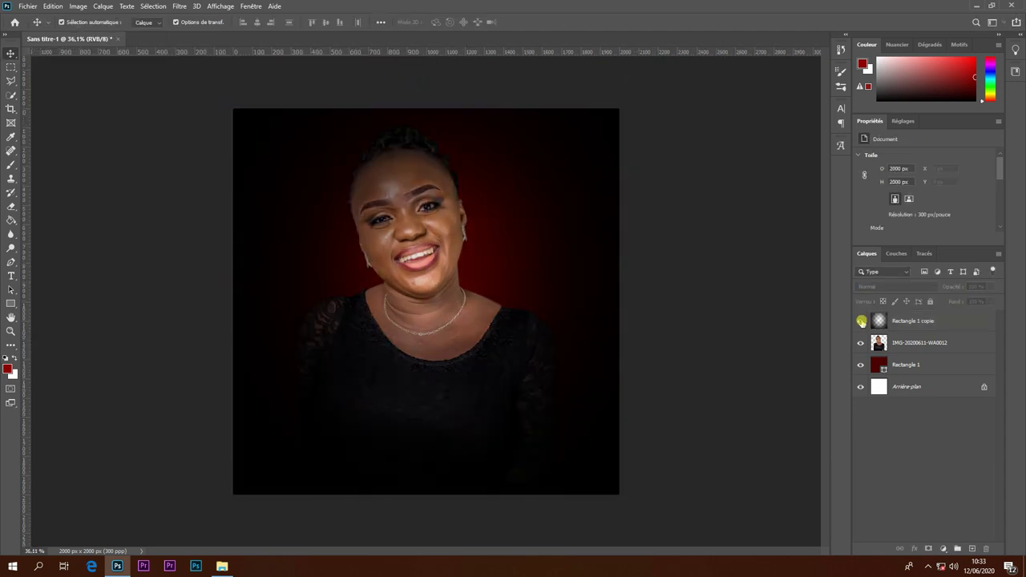
{"action": "left_click", "coordinate": [476, 202]}
Set the eraser size to 1087 px and select the portrait photo layer.
{"action": "key", "text": "e"}
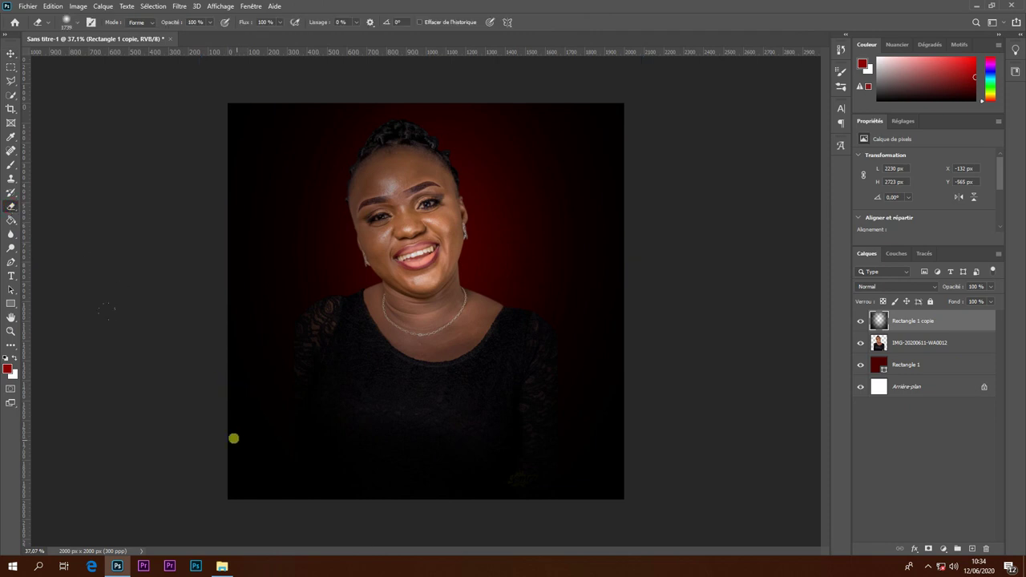
{"action": "scroll", "coordinate": [206, 386], "scroll_direction": "down", "scroll_amount": 3}
{"action": "left_click", "coordinate": [83, 26]}
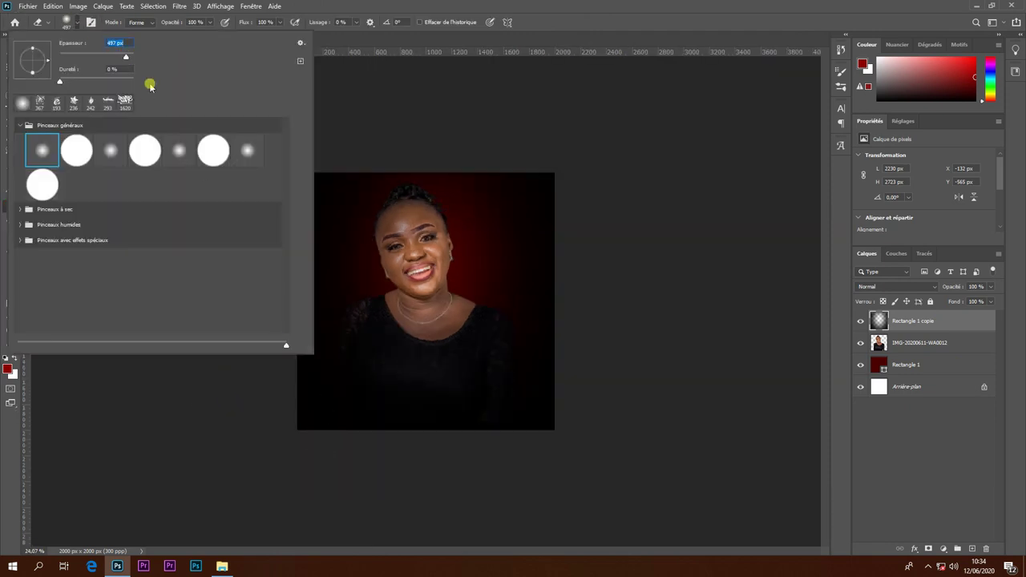
{"action": "type", "text": "1087"}
{"action": "key", "text": "Return"}
{"action": "left_click", "coordinate": [915, 342]}
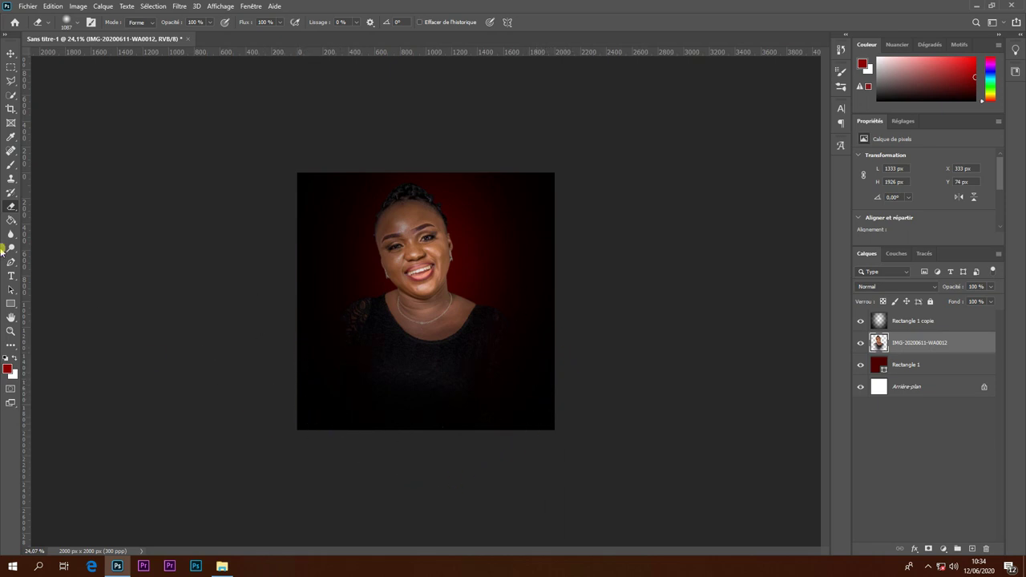
{"action": "scroll", "coordinate": [504, 380], "scroll_direction": "up", "scroll_amount": 2}
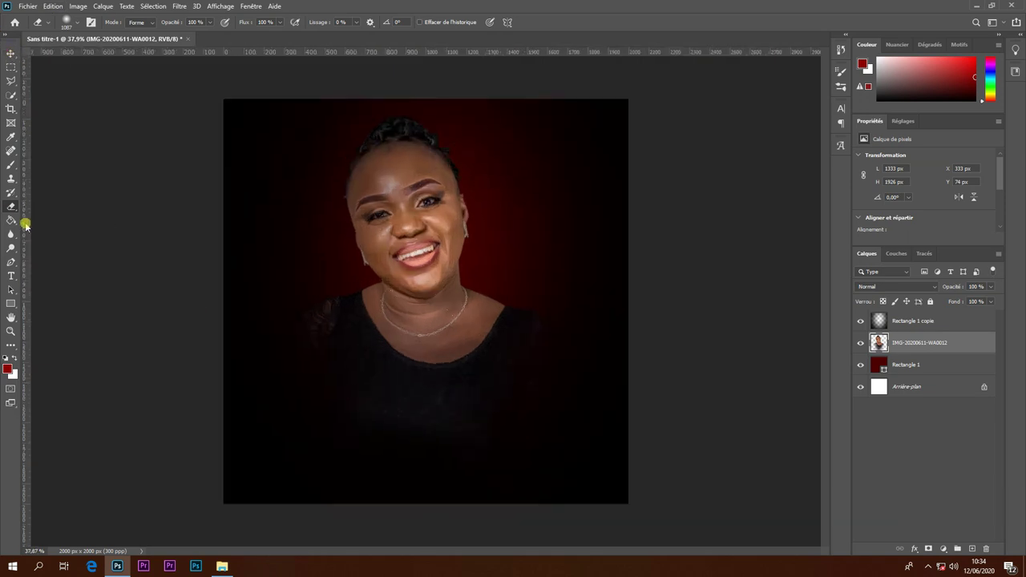
{"action": "left_click", "coordinate": [10, 52]}
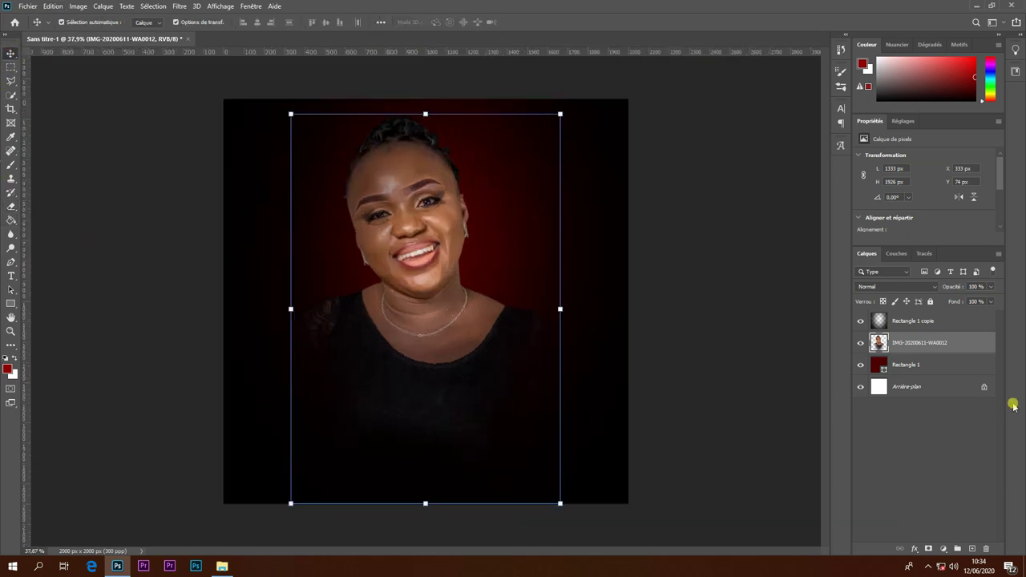
Duplicate Rectangle 1 copie and stretch the copy taller and wider, committing the transform.
{"action": "left_click", "coordinate": [915, 324]}
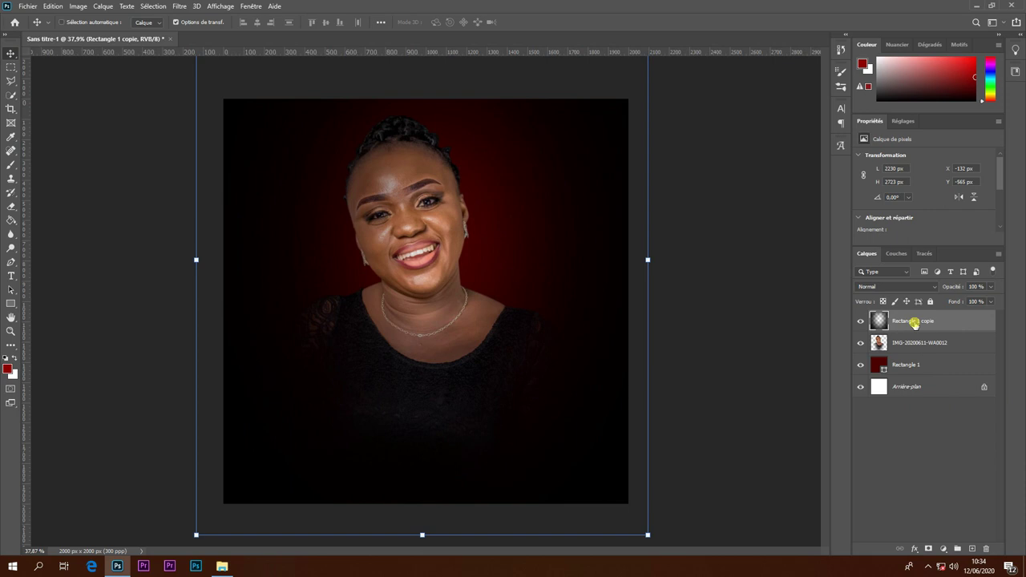
{"action": "key", "text": "ctrl+j"}
{"action": "scroll", "coordinate": [492, 360], "scroll_direction": "down", "scroll_amount": 2}
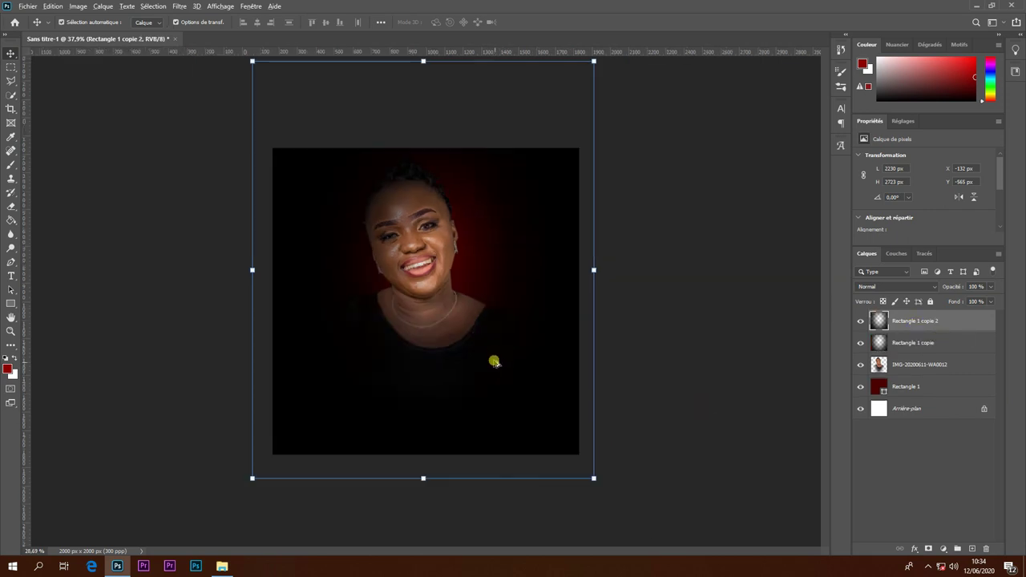
{"action": "scroll", "coordinate": [392, 301], "scroll_direction": "down", "scroll_amount": 2}
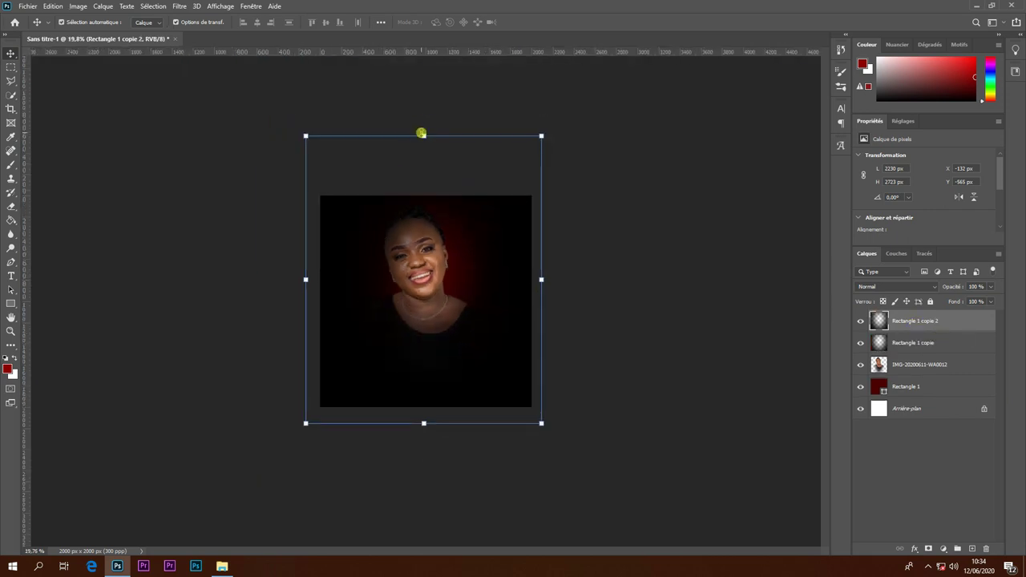
{"action": "left_click_drag", "start_coordinate": [421, 135], "coordinate": [421, 94]}
{"action": "left_click_drag", "start_coordinate": [305, 259], "coordinate": [288, 259]}
{"action": "left_click_drag", "start_coordinate": [546, 260], "coordinate": [550, 259]}
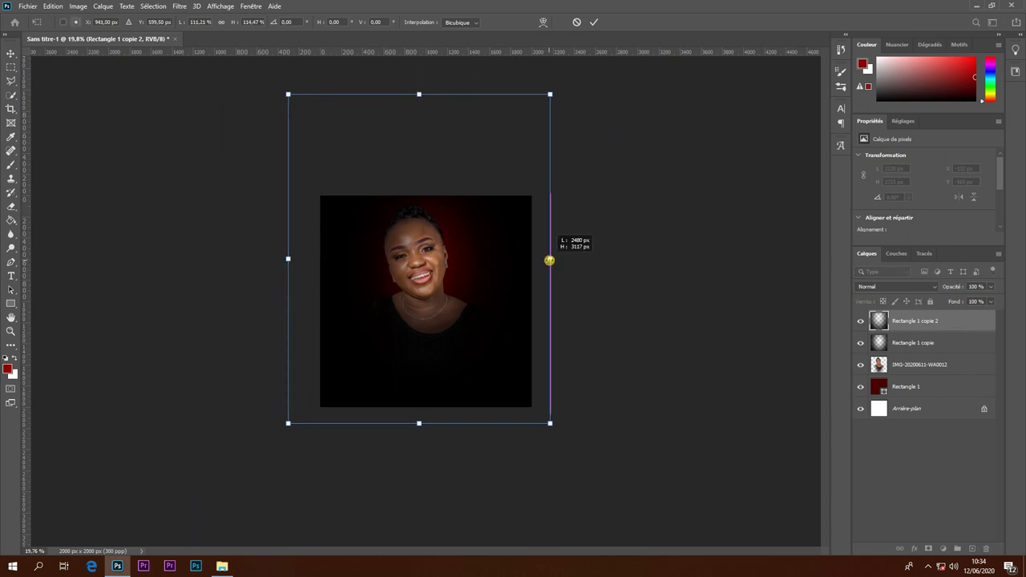
{"action": "left_click", "coordinate": [594, 22]}
Hide both vignette layers, leaving the flat red backdrop visible.
{"action": "left_click", "coordinate": [904, 386]}
{"action": "key", "text": "ctrl+0"}
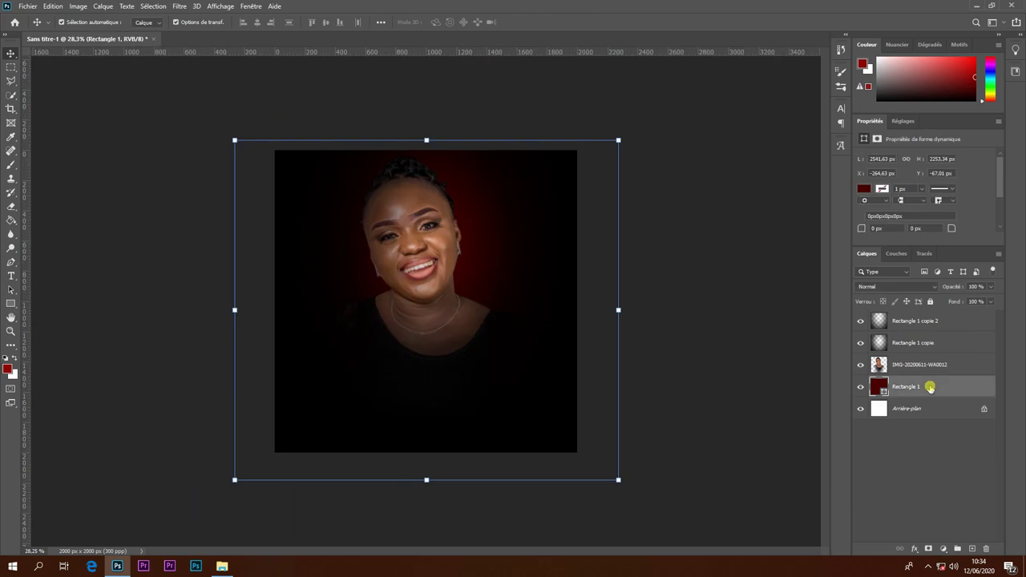
{"action": "left_click", "coordinate": [861, 342]}
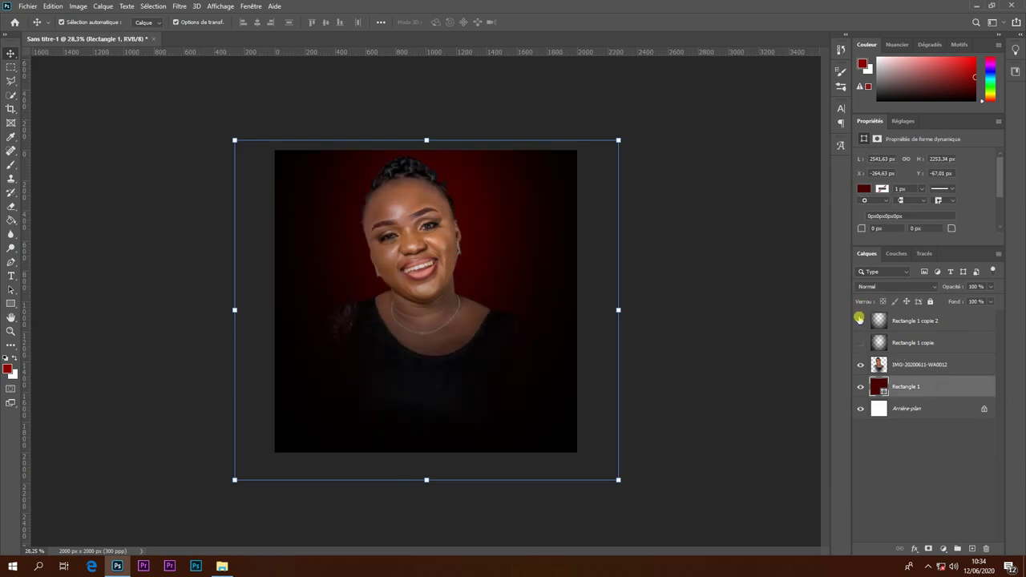
{"action": "left_click", "coordinate": [859, 319]}
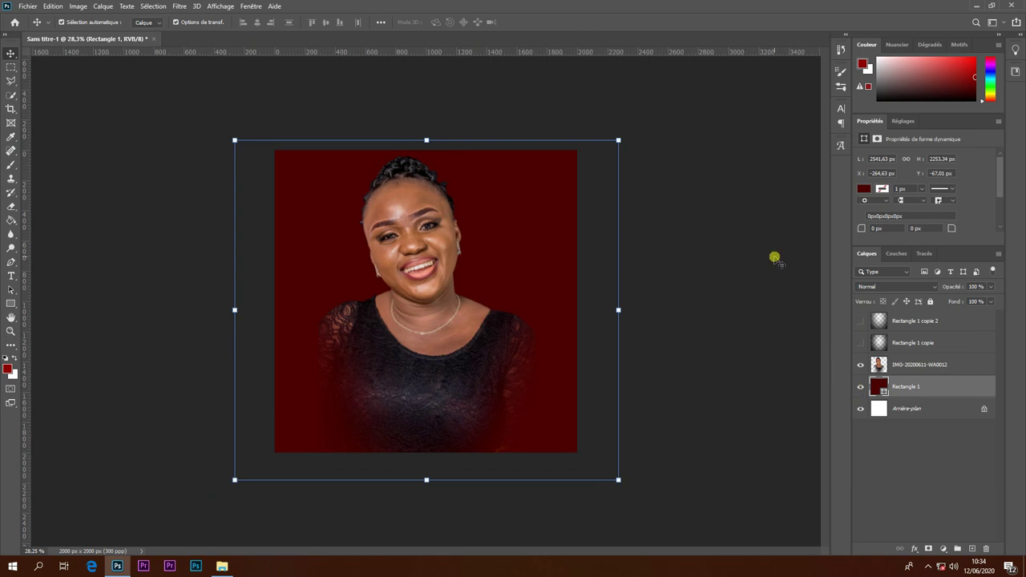
Duplicate the portrait photo layer and invert the copy's colours.
{"action": "scroll", "coordinate": [529, 288], "scroll_direction": "up", "scroll_amount": 3}
{"action": "scroll", "coordinate": [529, 289], "scroll_direction": "down", "scroll_amount": 1}
{"action": "left_click", "coordinate": [877, 364]}
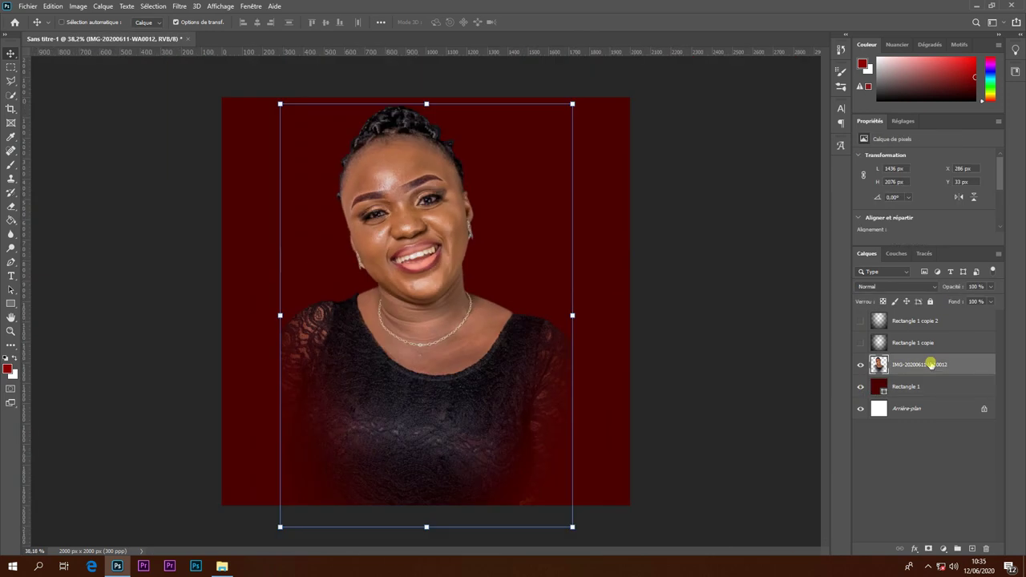
{"action": "key", "text": "ctrl+j"}
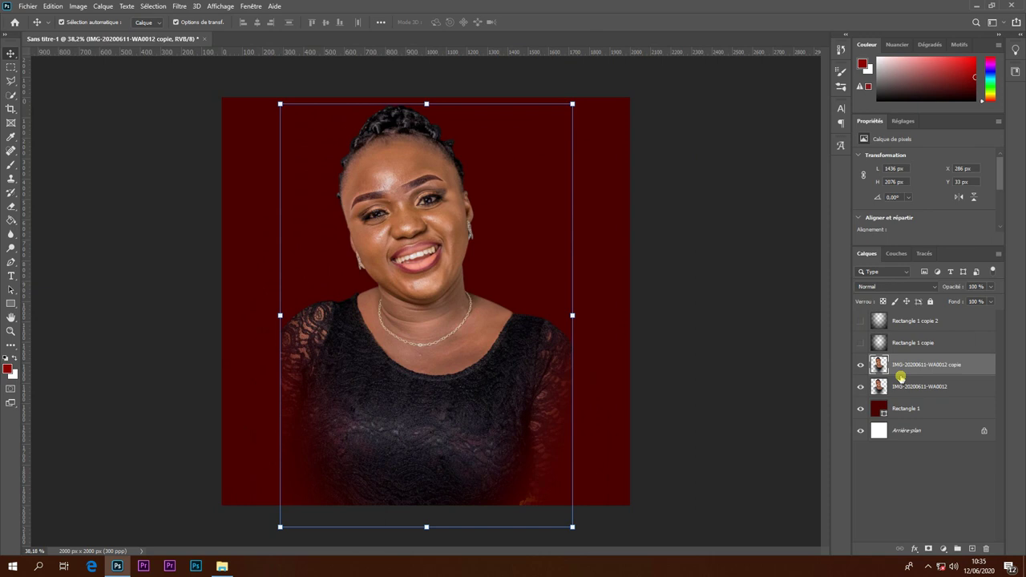
{"action": "key", "text": "ctrl+i"}
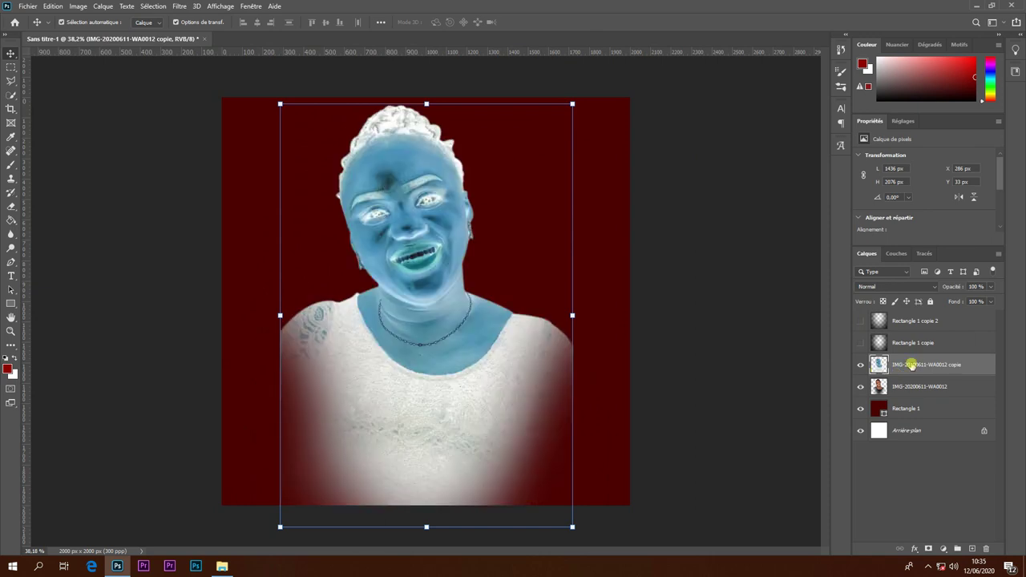
Set the inverted copy's blend mode to Incrustation and open the Filtre menu.
{"action": "left_click", "coordinate": [933, 287]}
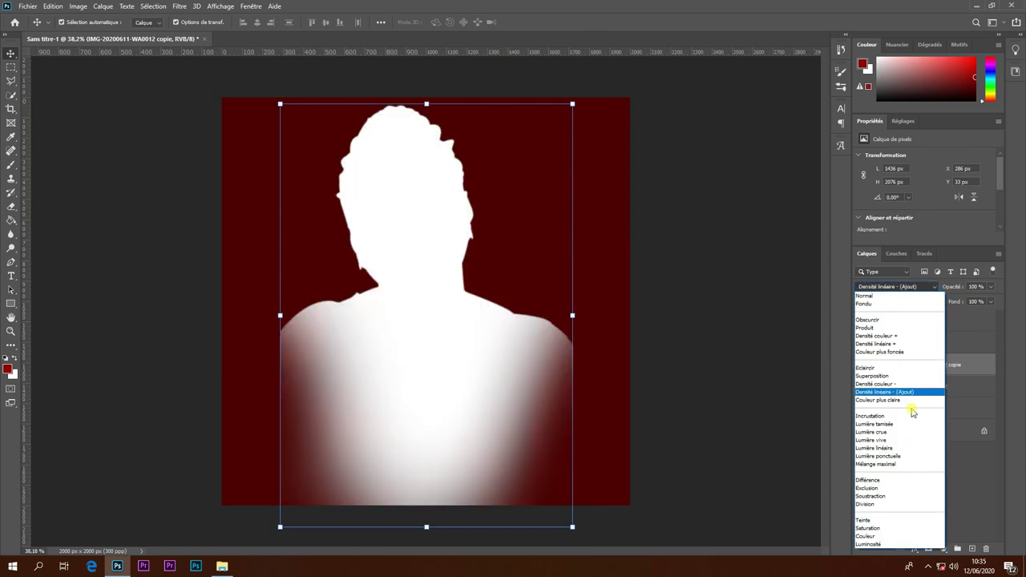
{"action": "left_click", "coordinate": [898, 416]}
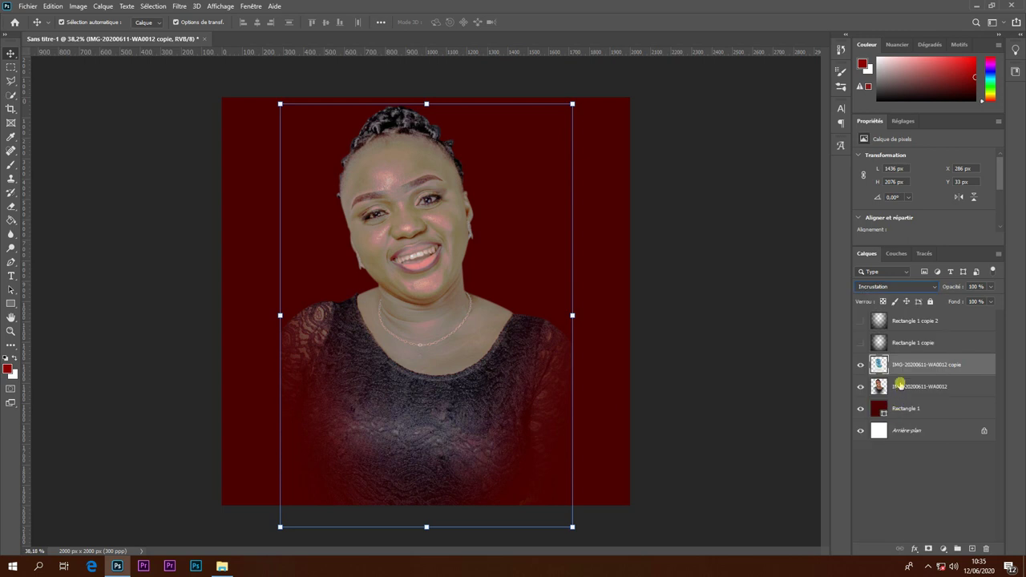
{"action": "left_click", "coordinate": [178, 6]}
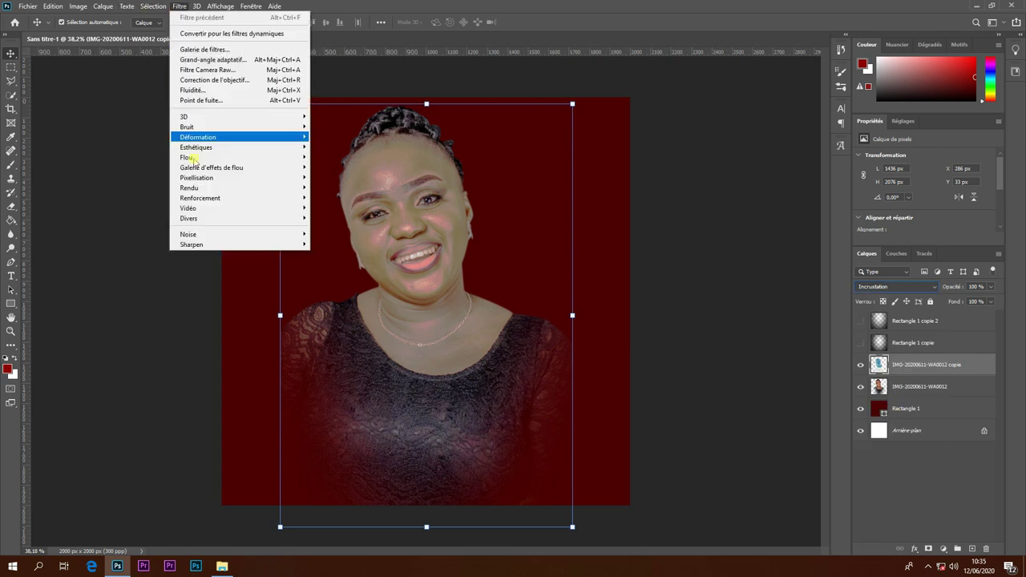
{"action": "mouse_move", "coordinate": [232, 218]}
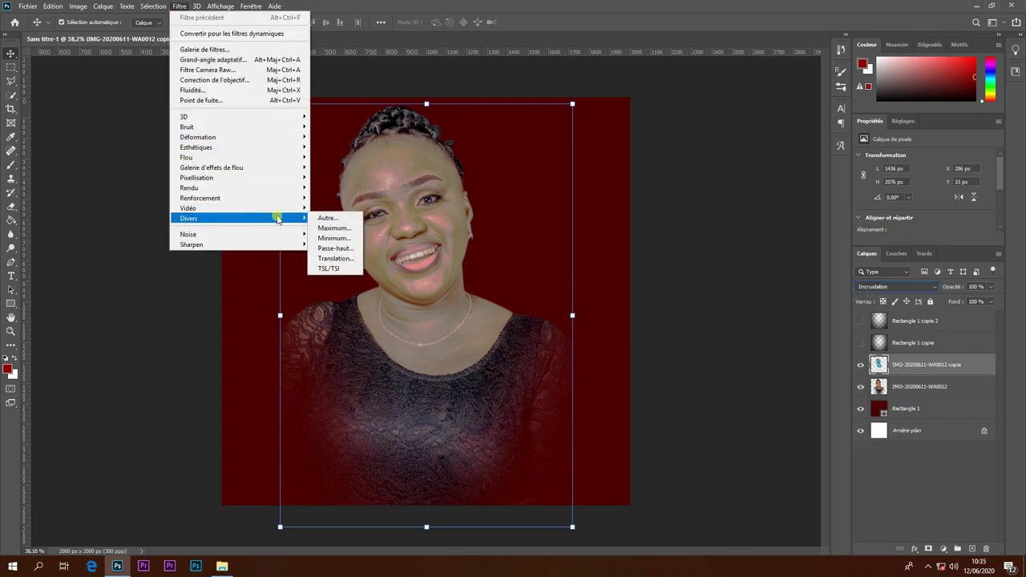
Apply a 10-pixel Passe-haut (High Pass) filter to the inverted overlay copy.
{"action": "left_click", "coordinate": [335, 249]}
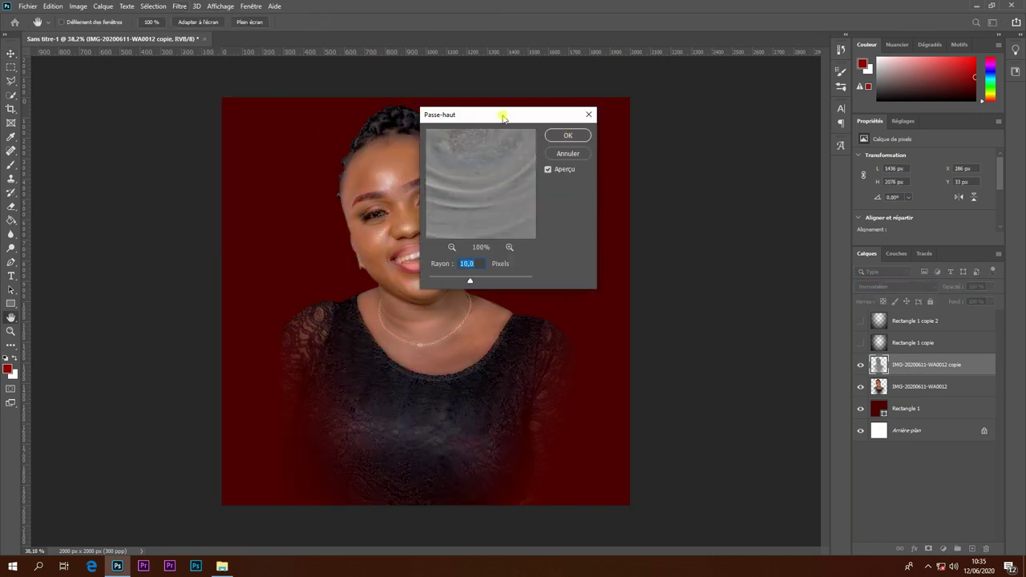
{"action": "left_click_drag", "start_coordinate": [503, 117], "coordinate": [621, 99]}
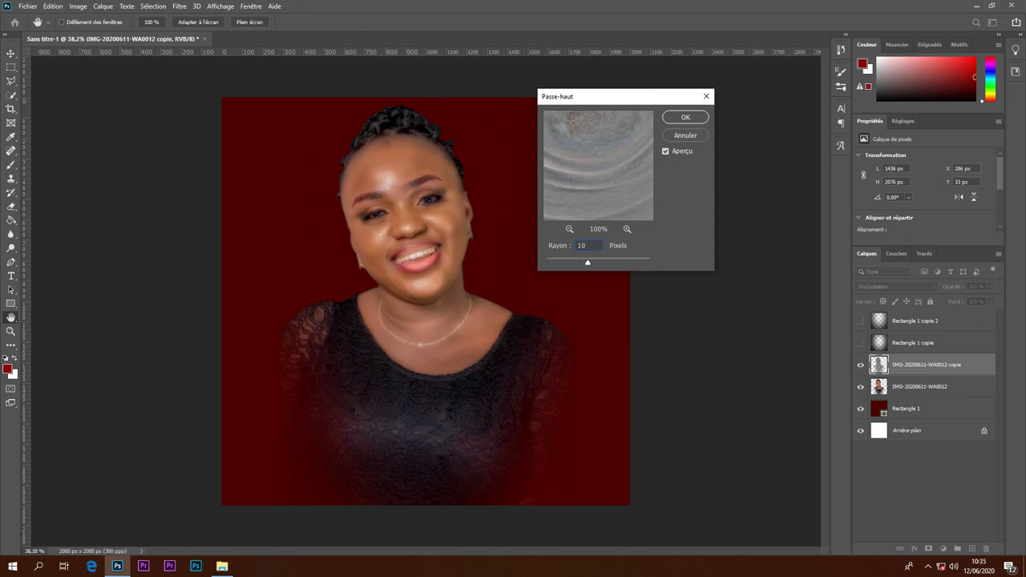
{"action": "left_click", "coordinate": [686, 118]}
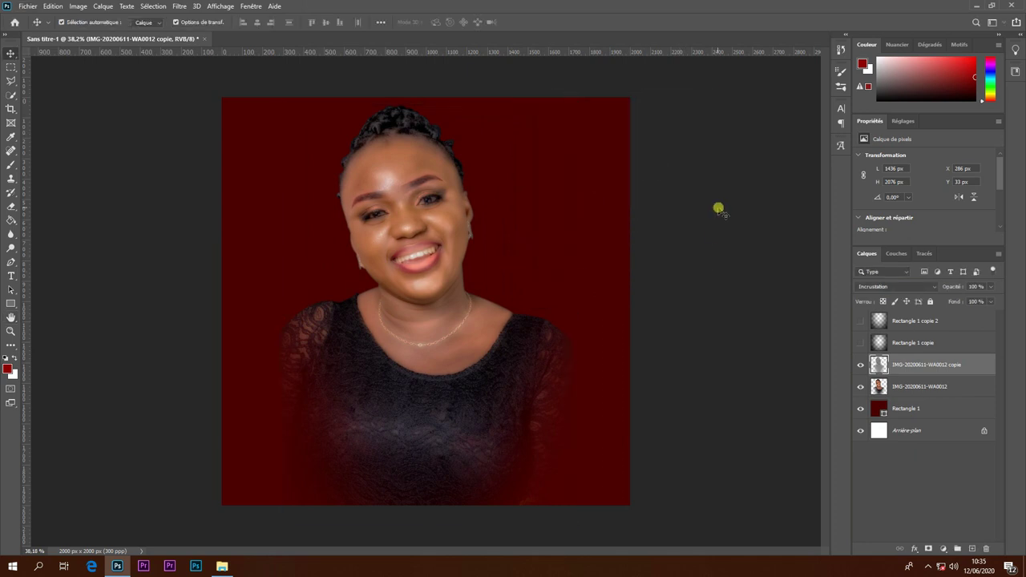
Toggle the copy layer's visibility to compare the smoothed skin, then reselect IMG-20200611-WA0012 copie.
{"action": "left_click", "coordinate": [718, 208]}
{"action": "scroll", "coordinate": [409, 160], "scroll_direction": "up", "scroll_amount": 5}
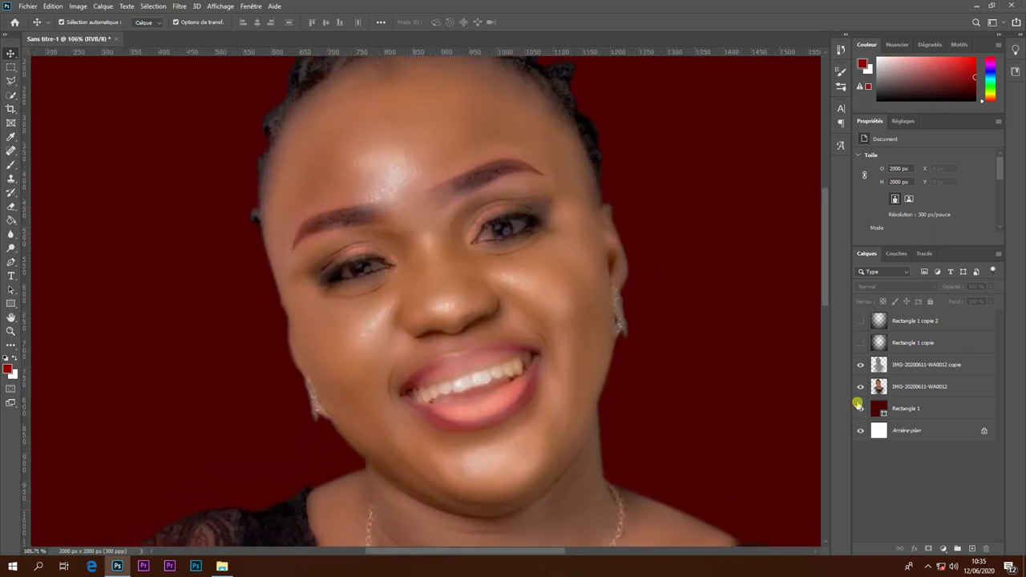
{"action": "left_click", "coordinate": [860, 365]}
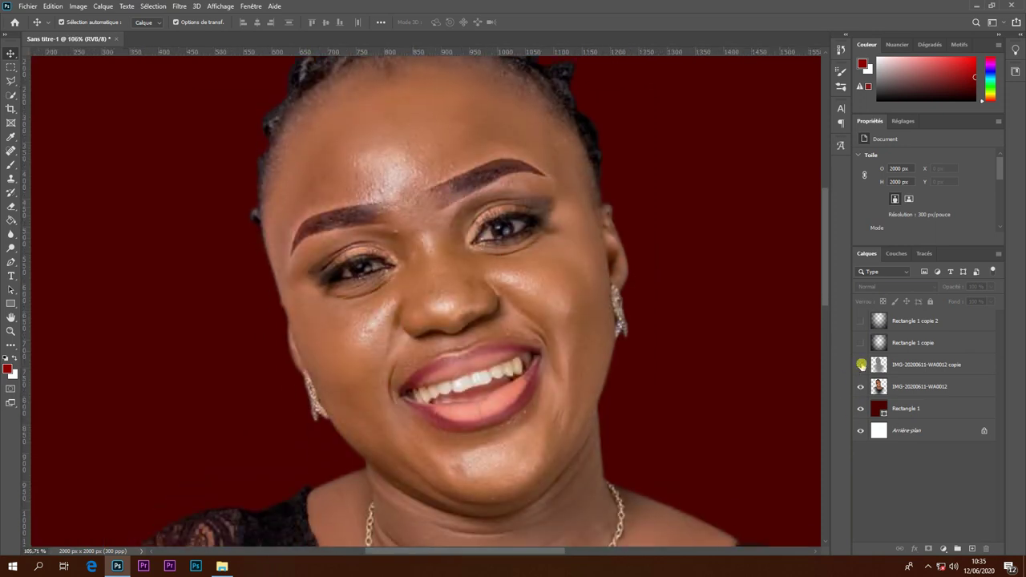
{"action": "left_click", "coordinate": [861, 365]}
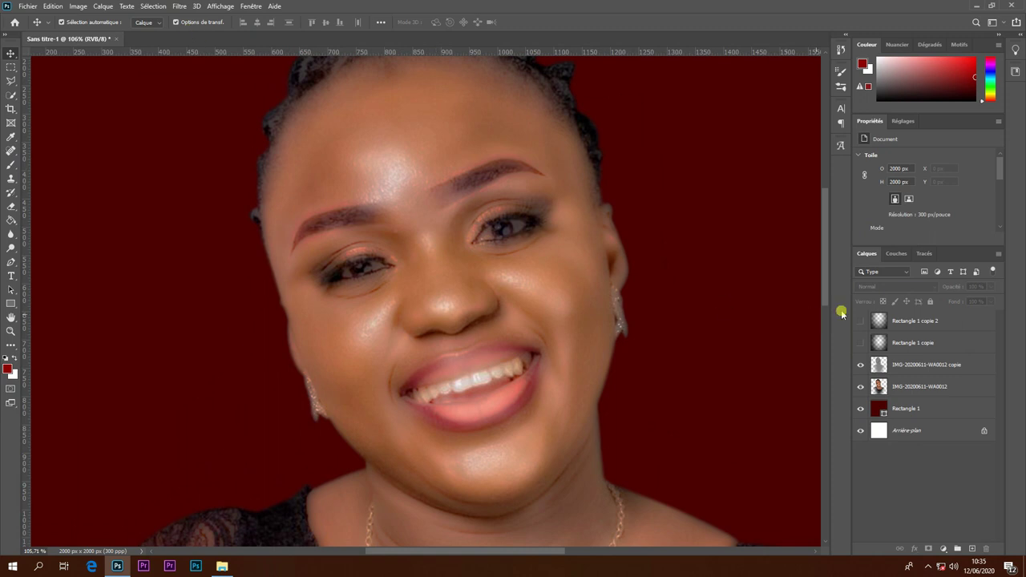
{"action": "left_click", "coordinate": [909, 369]}
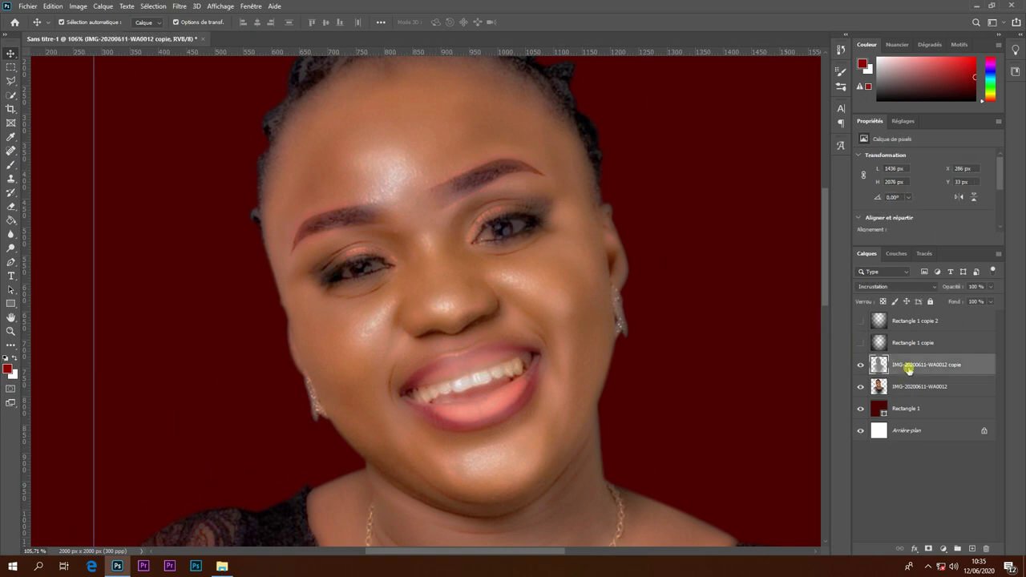
{"action": "left_click", "coordinate": [179, 6]}
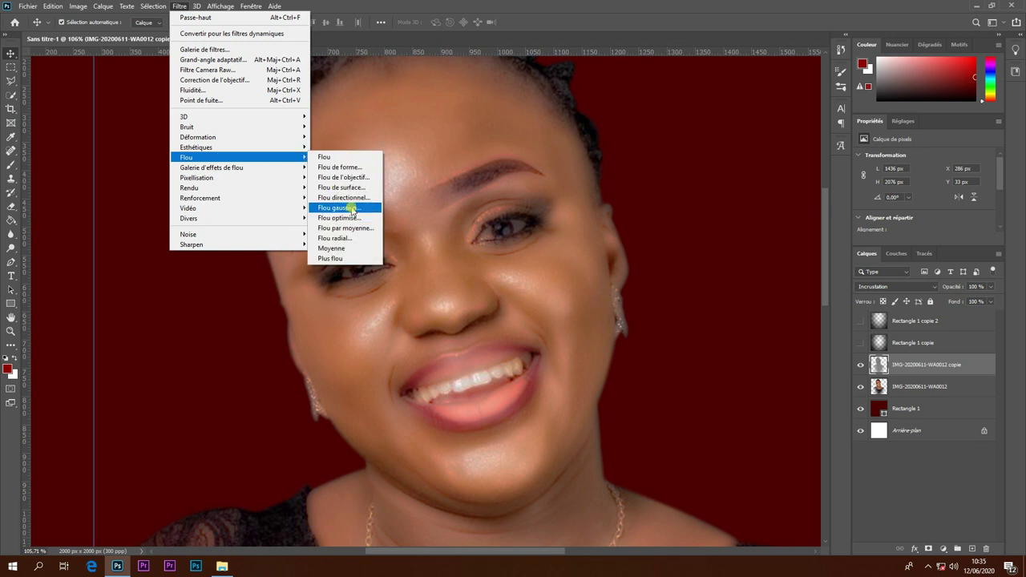
Soften the smoothing copy with a 1,2-pixel Flou gaussien and compare it against the original.
{"action": "mouse_move", "coordinate": [237, 157]}
{"action": "left_click", "coordinate": [352, 207]}
{"action": "left_click_drag", "start_coordinate": [491, 121], "coordinate": [639, 145]}
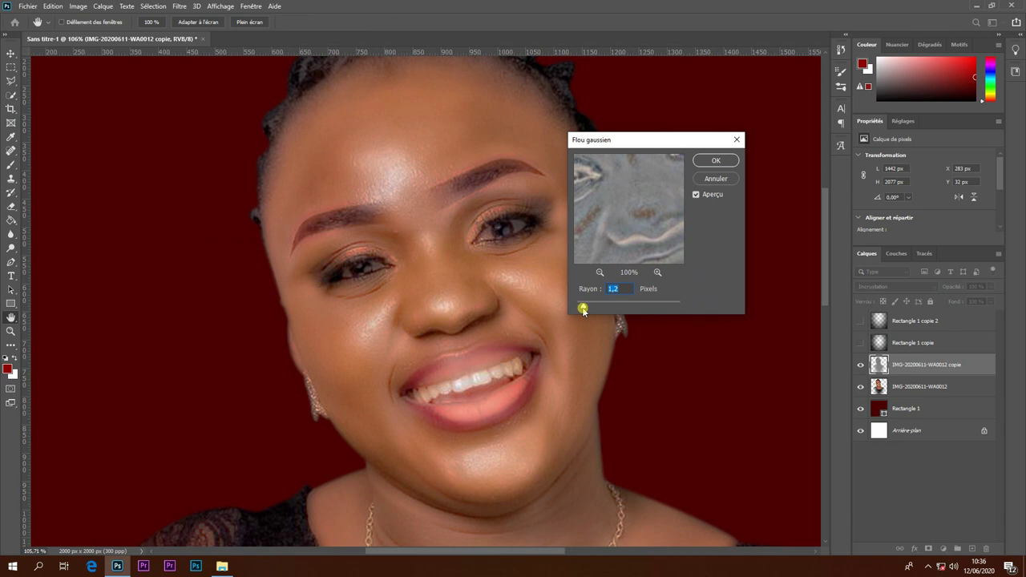
{"action": "left_click", "coordinate": [716, 160]}
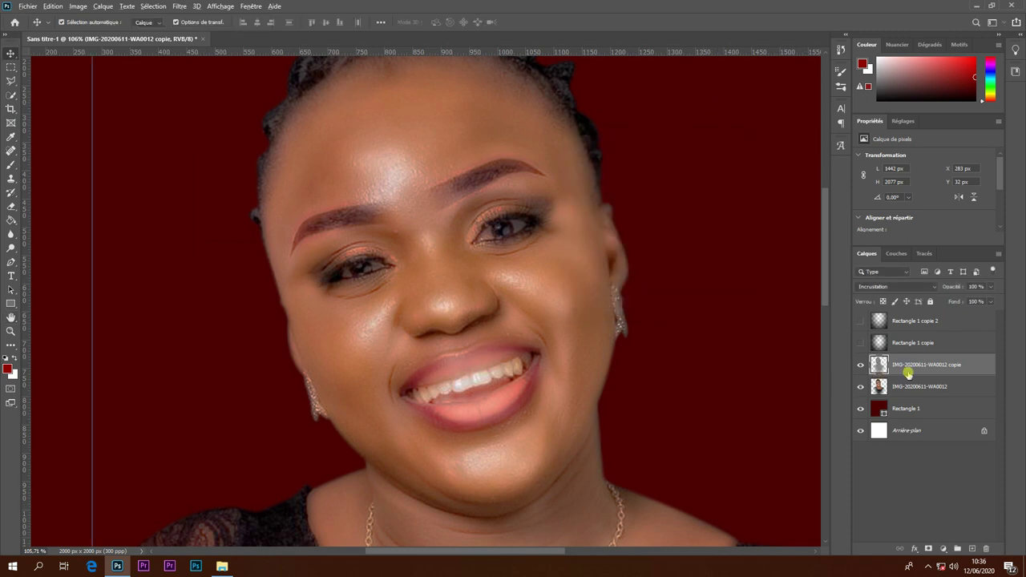
{"action": "scroll", "coordinate": [533, 234], "scroll_direction": "up", "scroll_amount": 3}
{"action": "left_click", "coordinate": [860, 364]}
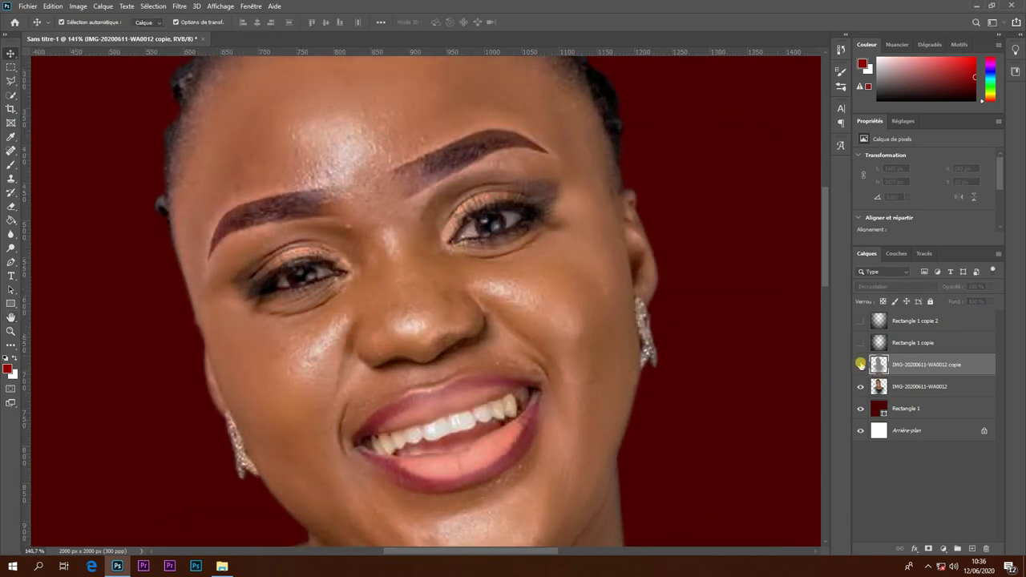
{"action": "left_click", "coordinate": [860, 365]}
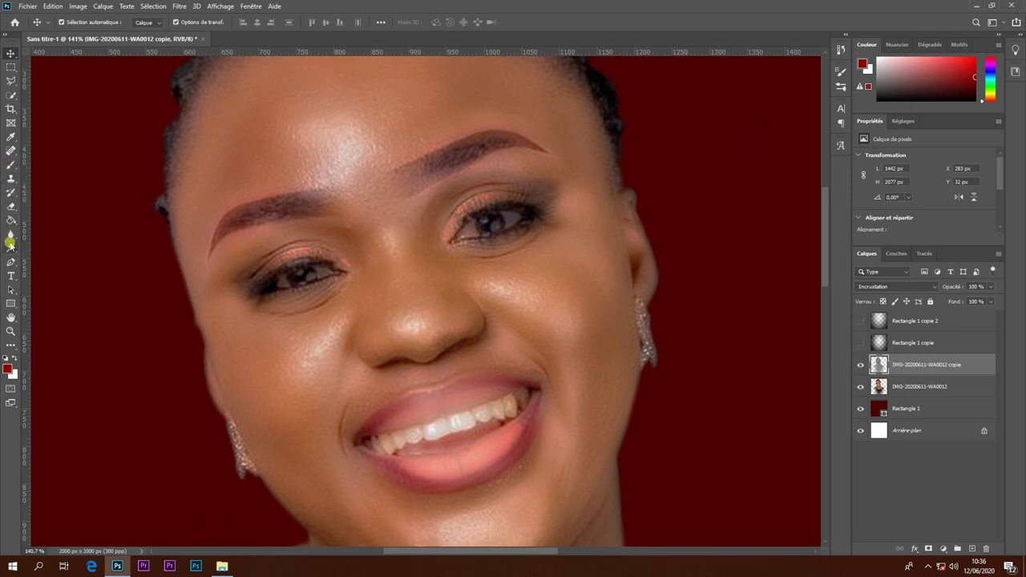
{"action": "left_click", "coordinate": [11, 206]}
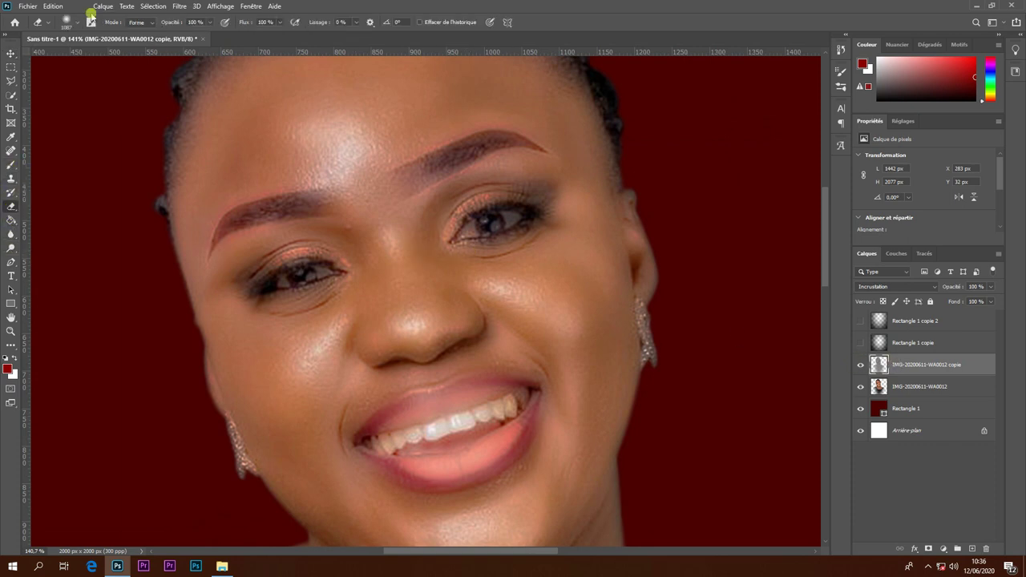
Set the eraser to 73 px and erase the overlay copy over both eyes.
{"action": "left_click", "coordinate": [76, 22]}
{"action": "left_click_drag", "start_coordinate": [91, 57], "coordinate": [86, 56]}
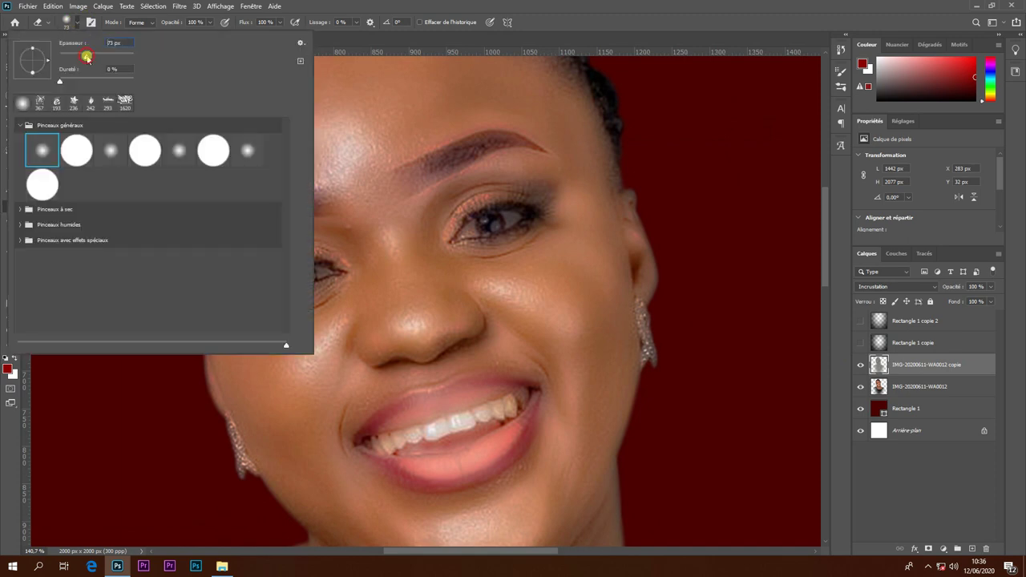
{"action": "left_click", "coordinate": [494, 210]}
{"action": "left_click_drag", "start_coordinate": [473, 228], "coordinate": [504, 196]}
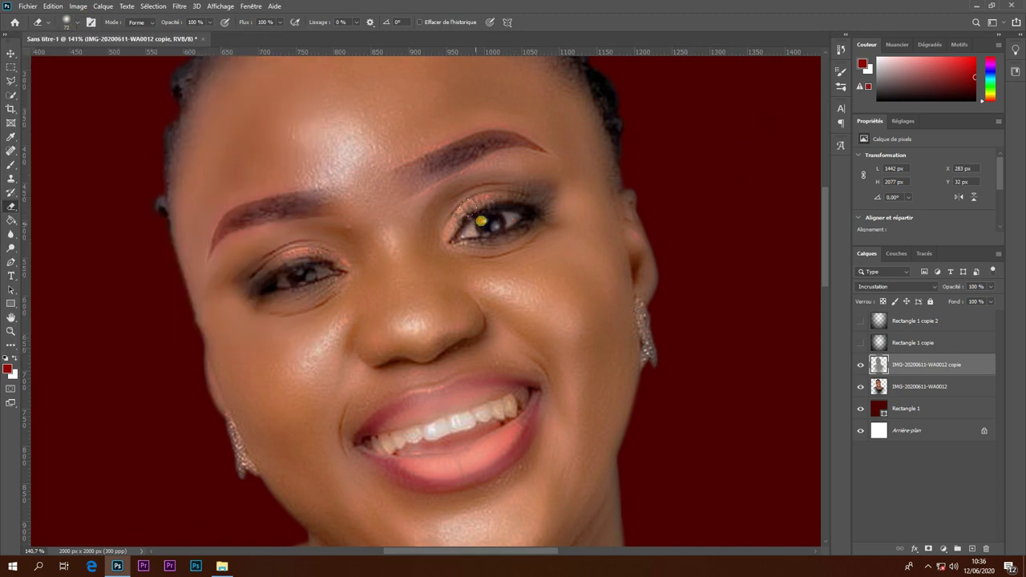
{"action": "left_click_drag", "start_coordinate": [246, 259], "coordinate": [249, 266]}
{"action": "scroll", "coordinate": [403, 176], "scroll_direction": "up", "scroll_amount": 2}
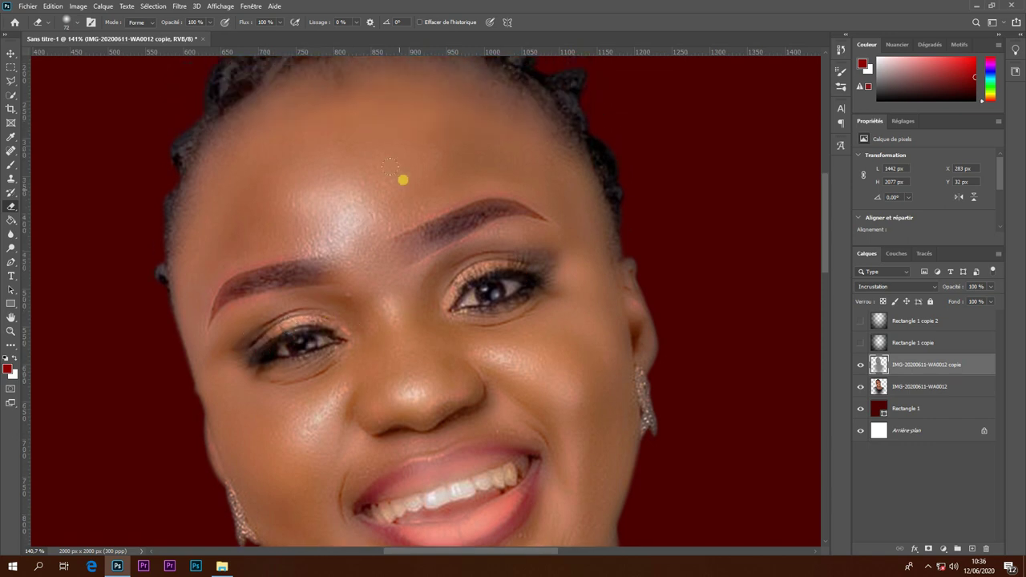
{"action": "scroll", "coordinate": [404, 85], "scroll_direction": "up", "scroll_amount": 1}
{"action": "scroll", "coordinate": [421, 110], "scroll_direction": "up", "scroll_amount": 2}
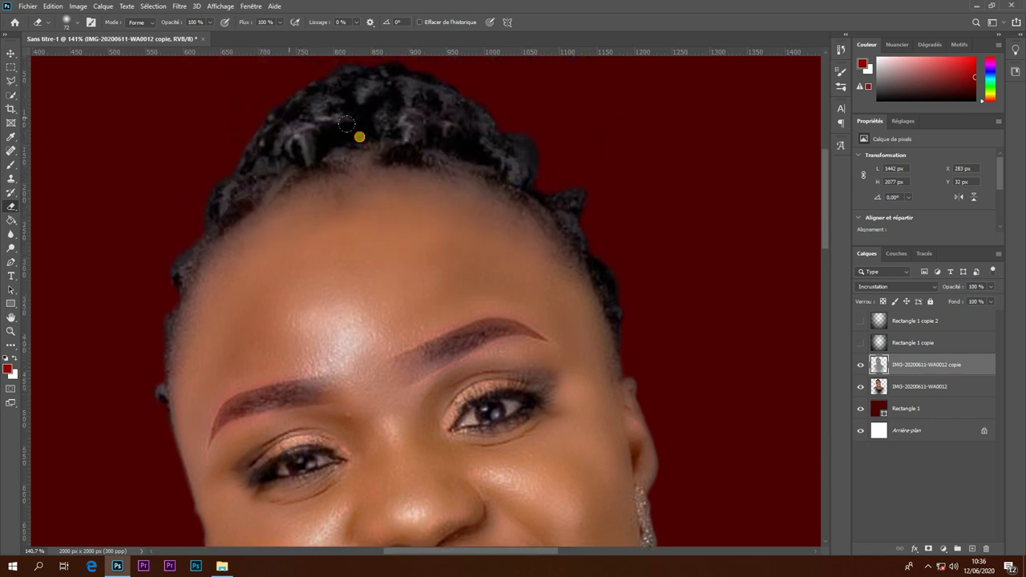
{"action": "scroll", "coordinate": [152, 340], "scroll_direction": "down", "scroll_amount": 3}
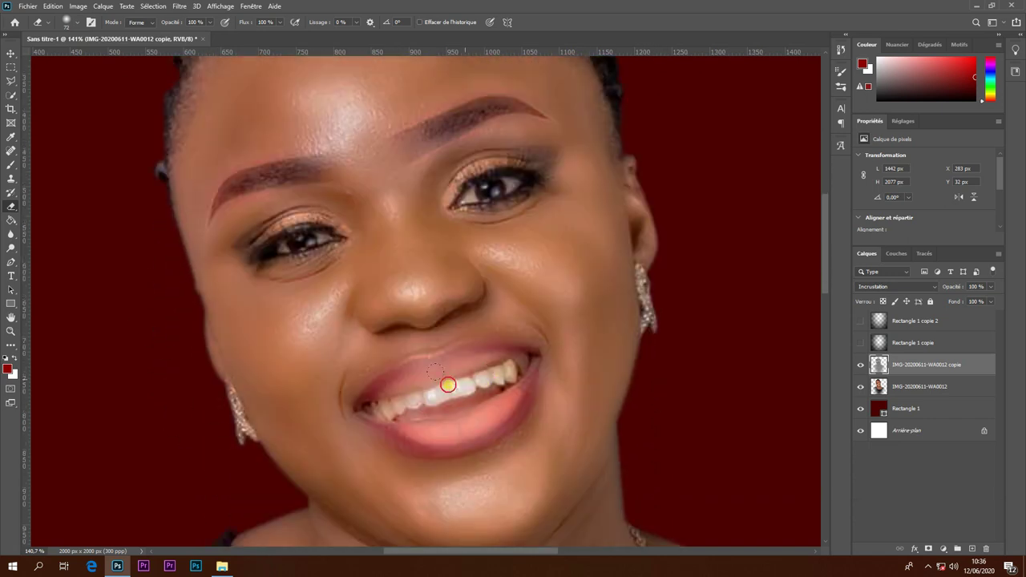
Resize the eraser brush to 17 px, then to 63 px.
{"action": "left_click", "coordinate": [77, 22]}
{"action": "mouse_move", "coordinate": [104, 42]}
{"action": "left_mouse_down"}
{"action": "mouse_move", "coordinate": [94, 42]}
{"action": "mouse_move", "coordinate": [102, 42]}
{"action": "left_mouse_up"}
{"action": "left_click", "coordinate": [679, 313]}
{"action": "left_click", "coordinate": [78, 21]}
{"action": "left_click", "coordinate": [495, 117]}
{"action": "scroll", "coordinate": [220, 347], "scroll_direction": "down", "scroll_amount": 2}
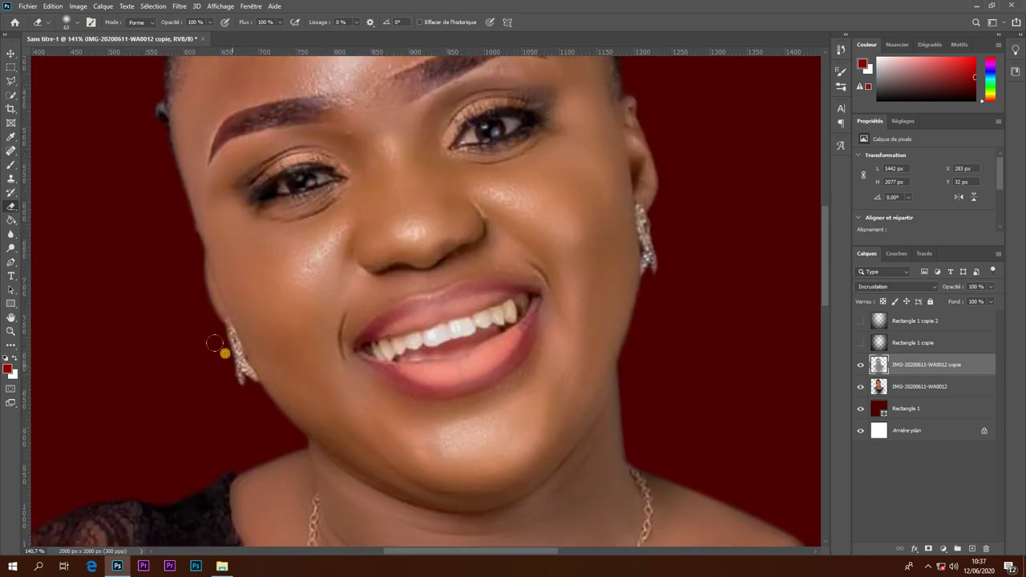
{"action": "scroll", "coordinate": [435, 121], "scroll_direction": "up", "scroll_amount": 2}
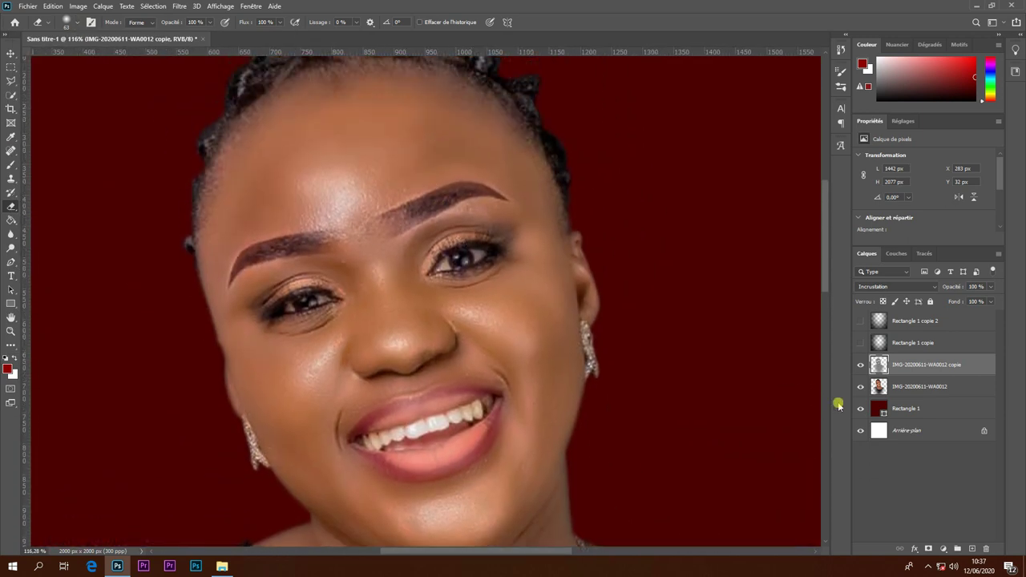
Toggle the overlay copy's visibility to compare the erased areas with the original.
{"action": "left_click", "coordinate": [861, 366]}
{"action": "left_click", "coordinate": [861, 366]}
{"action": "left_click", "coordinate": [861, 366]}
{"action": "left_click", "coordinate": [862, 366]}
{"action": "scroll", "coordinate": [461, 453], "scroll_direction": "down", "scroll_amount": 3}
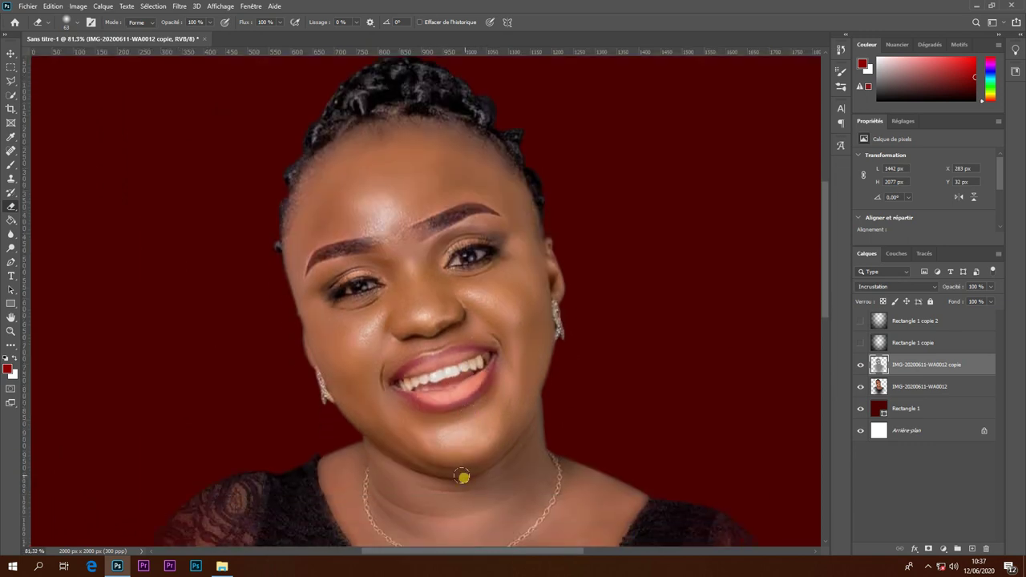
{"action": "scroll", "coordinate": [462, 476], "scroll_direction": "down", "scroll_amount": 1}
{"action": "scroll", "coordinate": [489, 479], "scroll_direction": "up", "scroll_amount": 2}
{"action": "scroll", "coordinate": [508, 469], "scroll_direction": "down", "scroll_amount": 2}
{"action": "scroll", "coordinate": [671, 488], "scroll_direction": "down", "scroll_amount": 1}
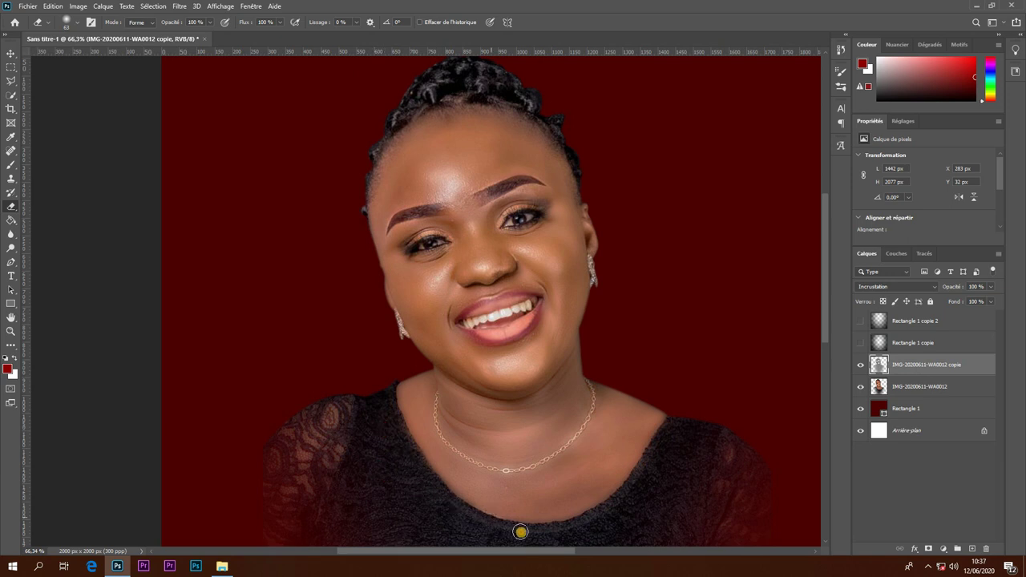
{"action": "scroll", "coordinate": [569, 474], "scroll_direction": "up", "scroll_amount": 3}
{"action": "scroll", "coordinate": [595, 416], "scroll_direction": "up", "scroll_amount": 2}
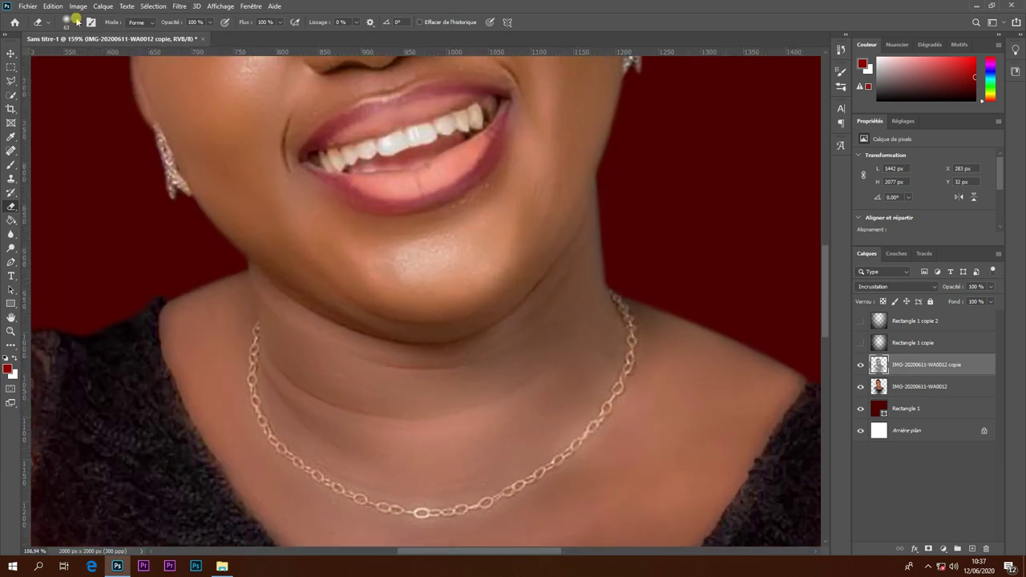
Erase the overlay copy along the necklace and shrink the eraser to 15 px.
{"action": "left_click", "coordinate": [77, 20]}
{"action": "mouse_move", "coordinate": [619, 313]}
{"action": "left_mouse_down"}
{"action": "mouse_move", "coordinate": [583, 428]}
{"action": "mouse_move", "coordinate": [449, 497]}
{"action": "mouse_move", "coordinate": [363, 501]}
{"action": "mouse_move", "coordinate": [280, 430]}
{"action": "mouse_move", "coordinate": [245, 317]}
{"action": "left_mouse_up"}
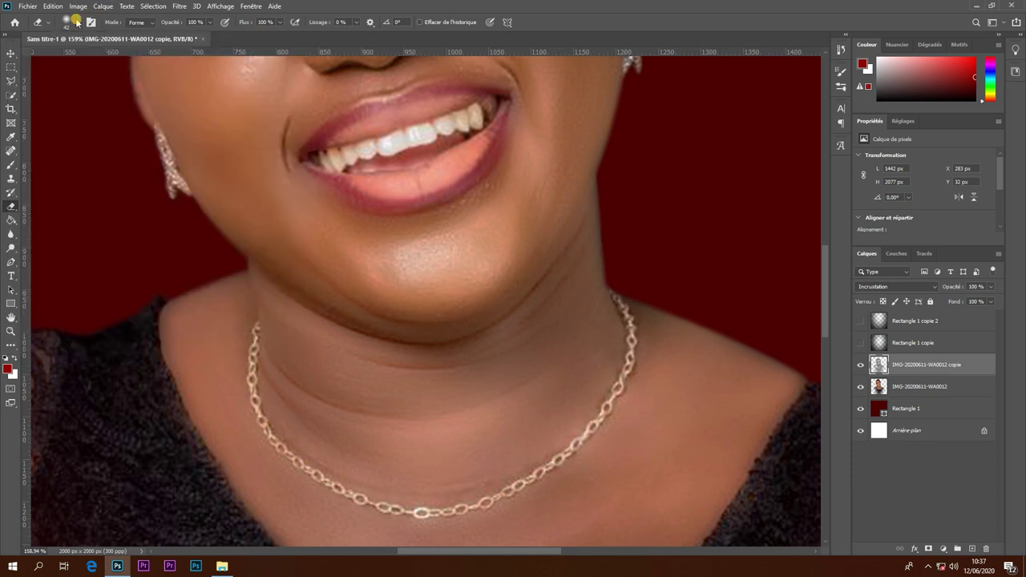
{"action": "left_click", "coordinate": [77, 21]}
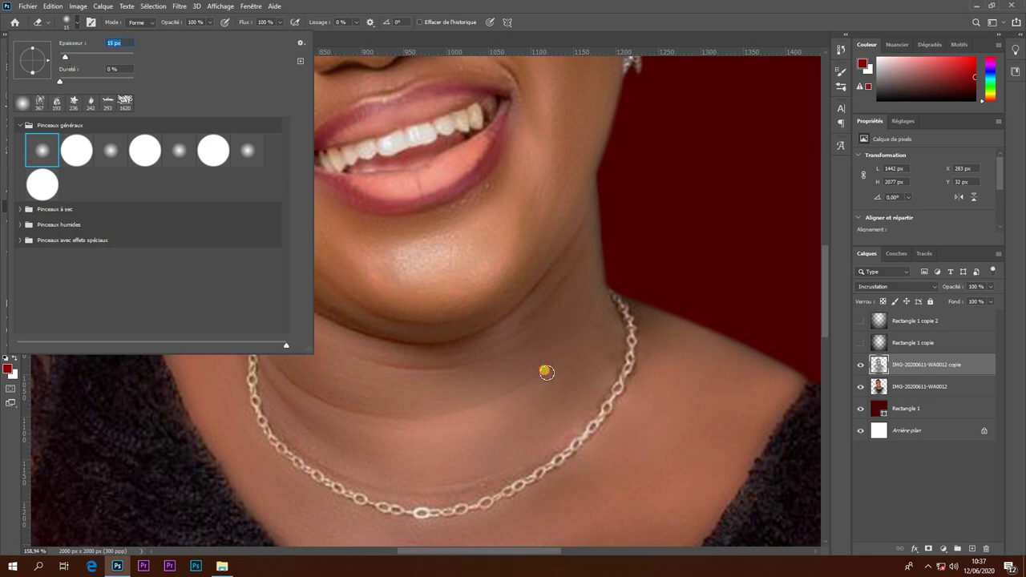
{"action": "left_click", "coordinate": [542, 366]}
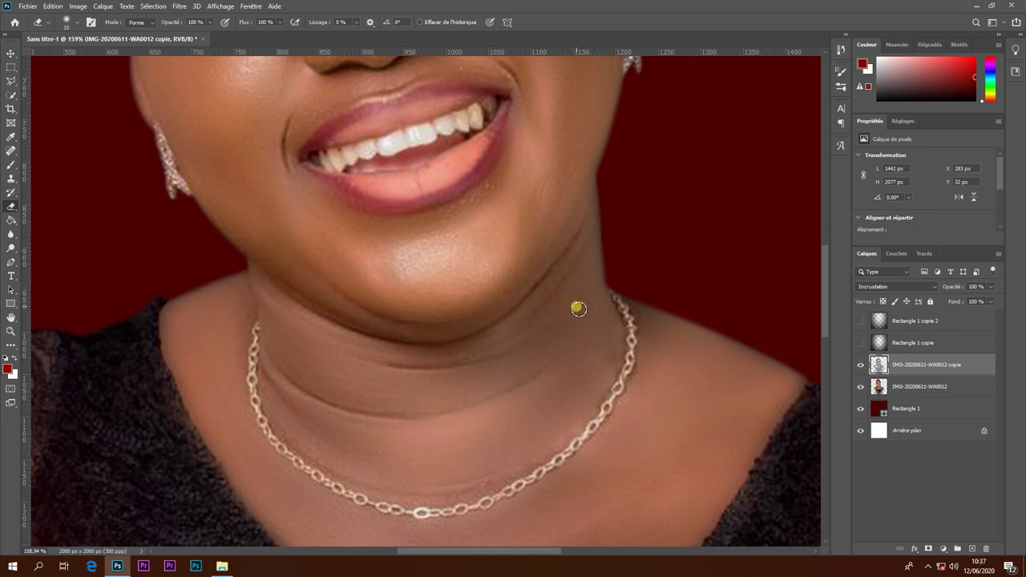
Toggle the overlay copy on and off to compare the neck area.
{"action": "scroll", "coordinate": [510, 217], "scroll_direction": "down", "scroll_amount": 5}
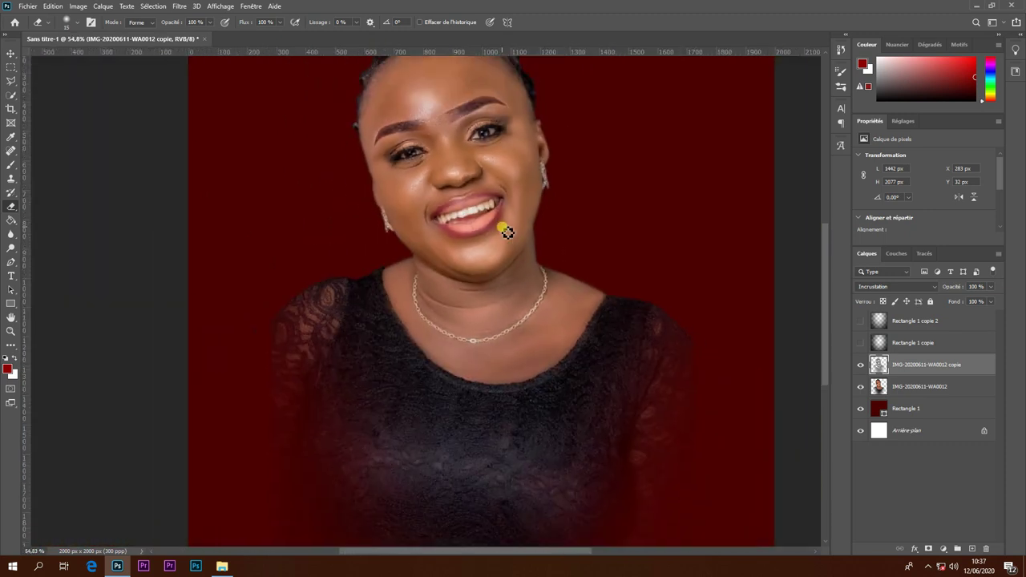
{"action": "scroll", "coordinate": [504, 230], "scroll_direction": "up", "scroll_amount": 3}
{"action": "scroll", "coordinate": [551, 251], "scroll_direction": "up", "scroll_amount": 1}
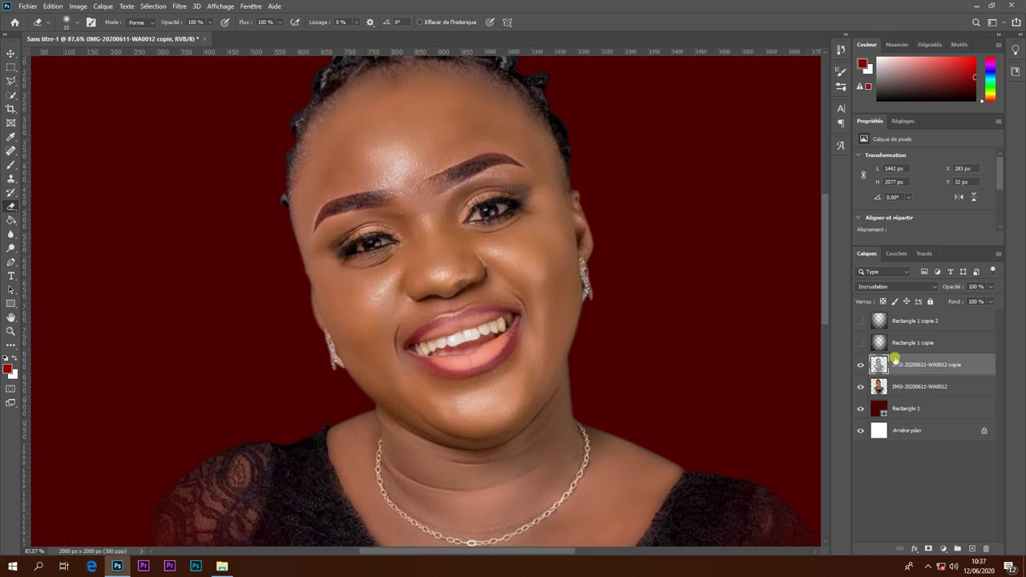
{"action": "left_click", "coordinate": [860, 367]}
{"action": "left_click", "coordinate": [859, 367]}
{"action": "left_click", "coordinate": [860, 367]}
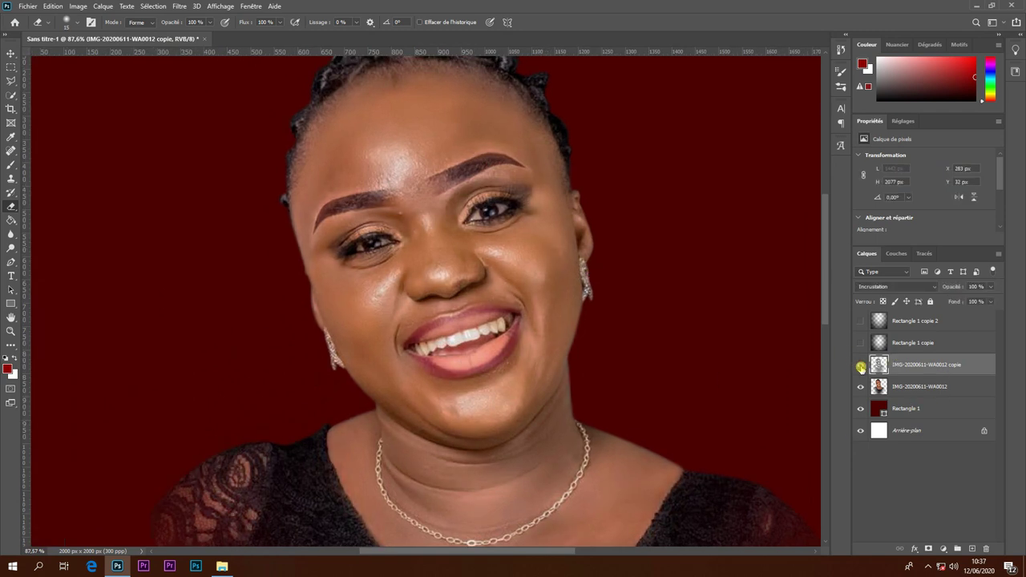
Select both portrait layers and merge them with Fusionner les calques visibles.
{"action": "left_click", "coordinate": [912, 386], "text": "shift"}
{"action": "right_click", "coordinate": [901, 372]}
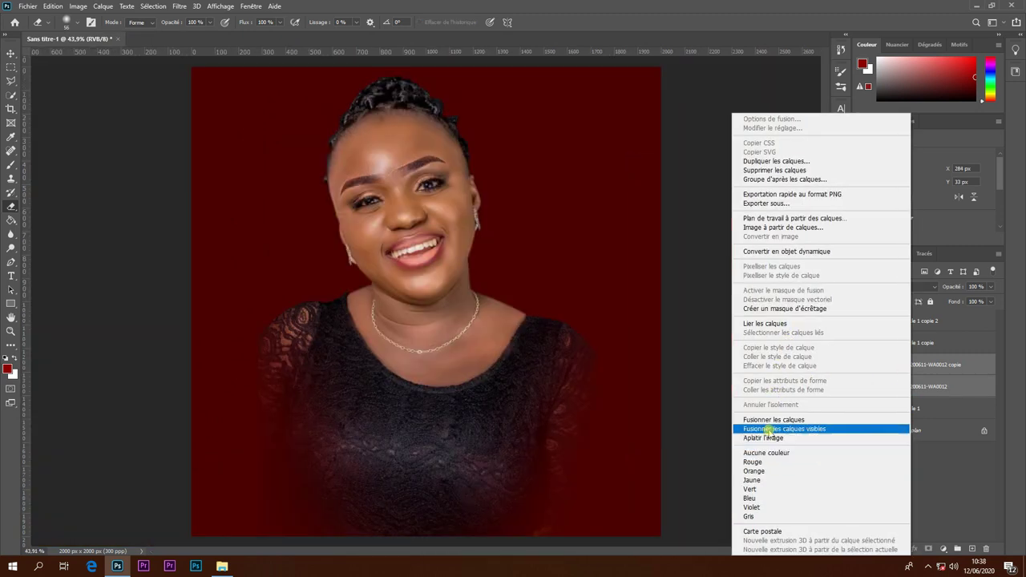
{"action": "left_click", "coordinate": [772, 419]}
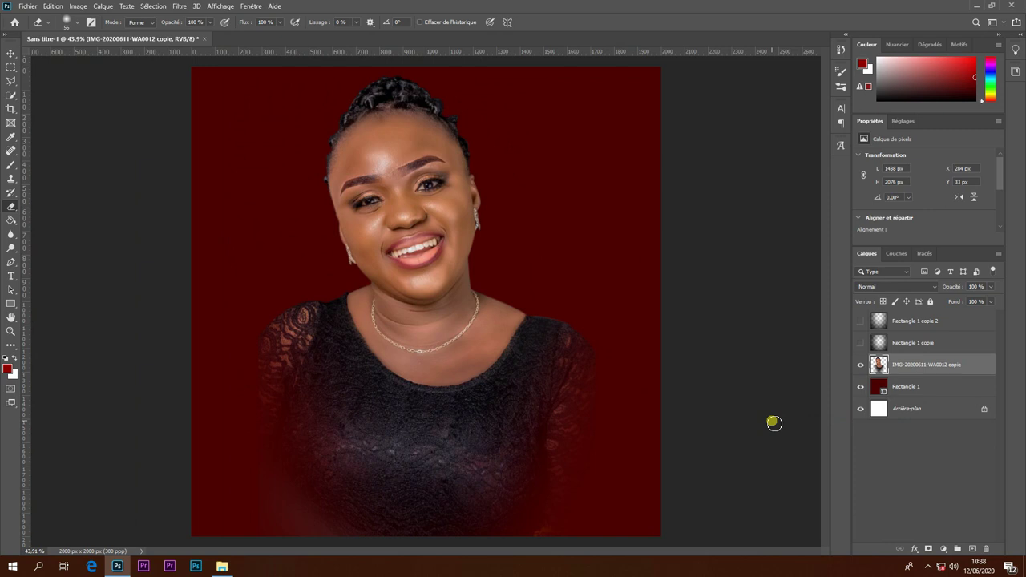
{"action": "key", "text": "ctrl+minus"}
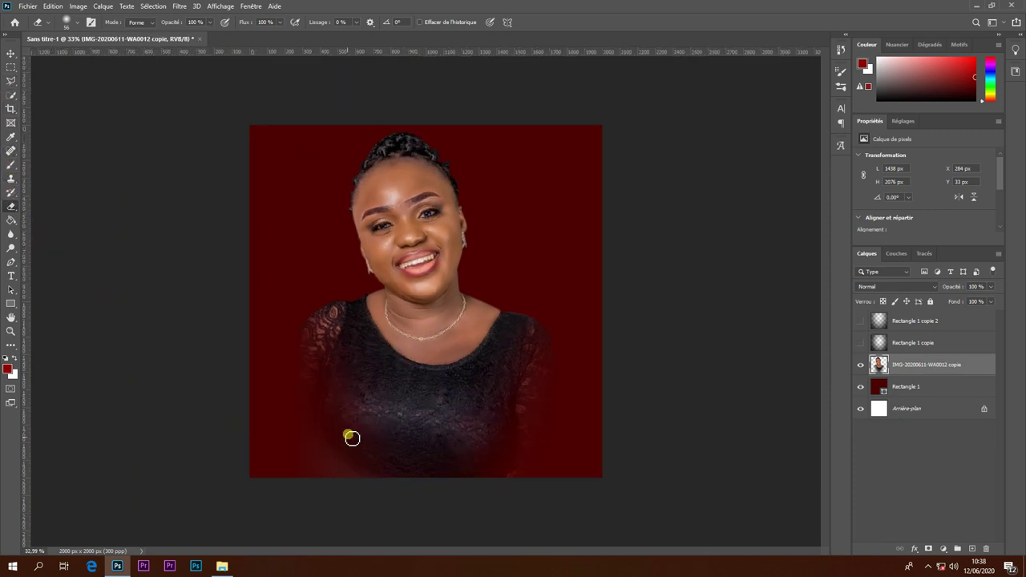
Enlarge the soft eraser brush to 468 px.
{"action": "left_click", "coordinate": [71, 24]}
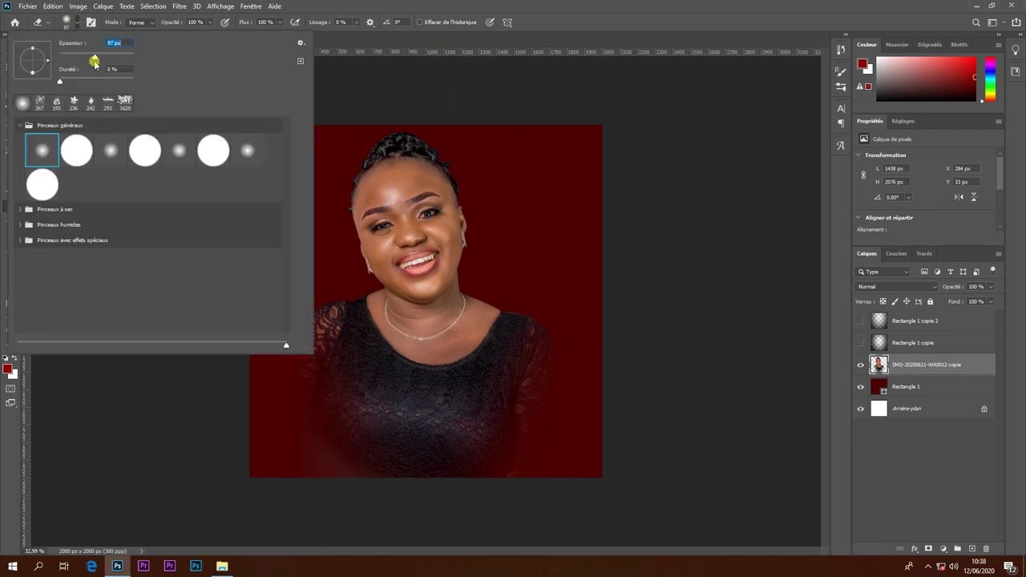
{"action": "key", "text": "bracketright"}
{"action": "key", "text": "bracketright"}
{"action": "key", "text": "bracketright"}
{"action": "left_click_drag", "start_coordinate": [126, 58], "coordinate": [131, 59]}
{"action": "left_click", "coordinate": [334, 483]}
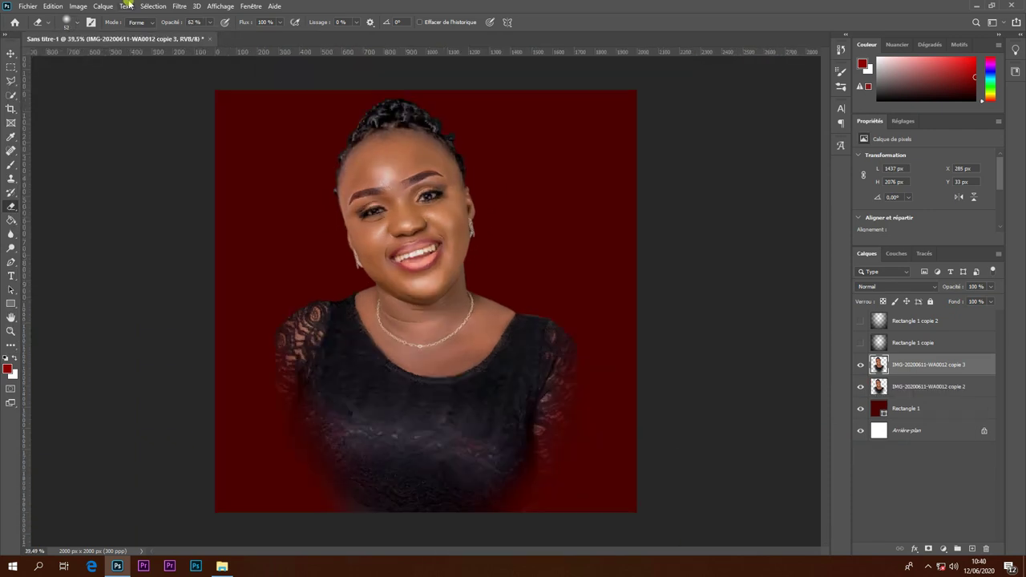
{"action": "left_click", "coordinate": [179, 7]}
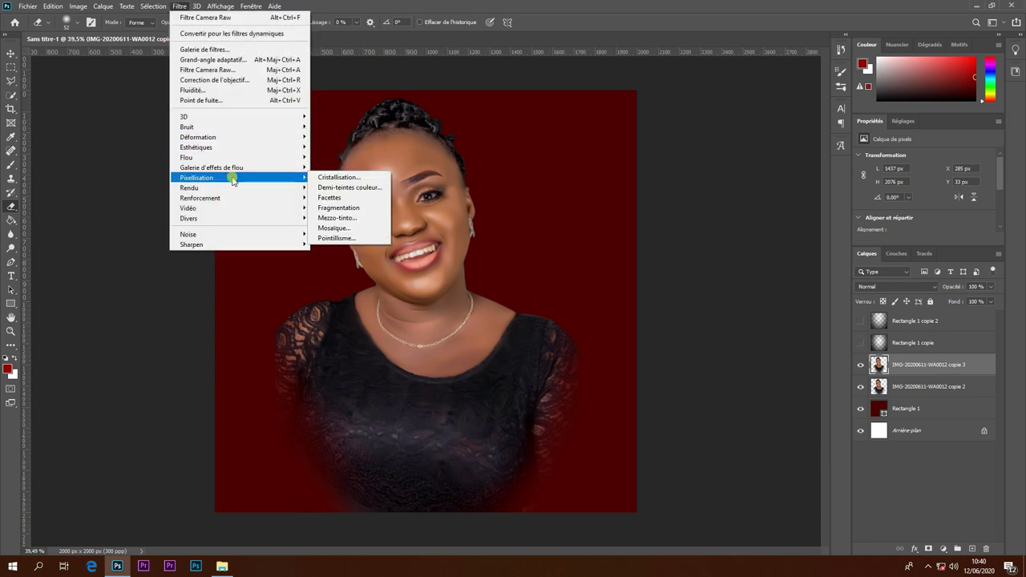
{"action": "mouse_move", "coordinate": [196, 148]}
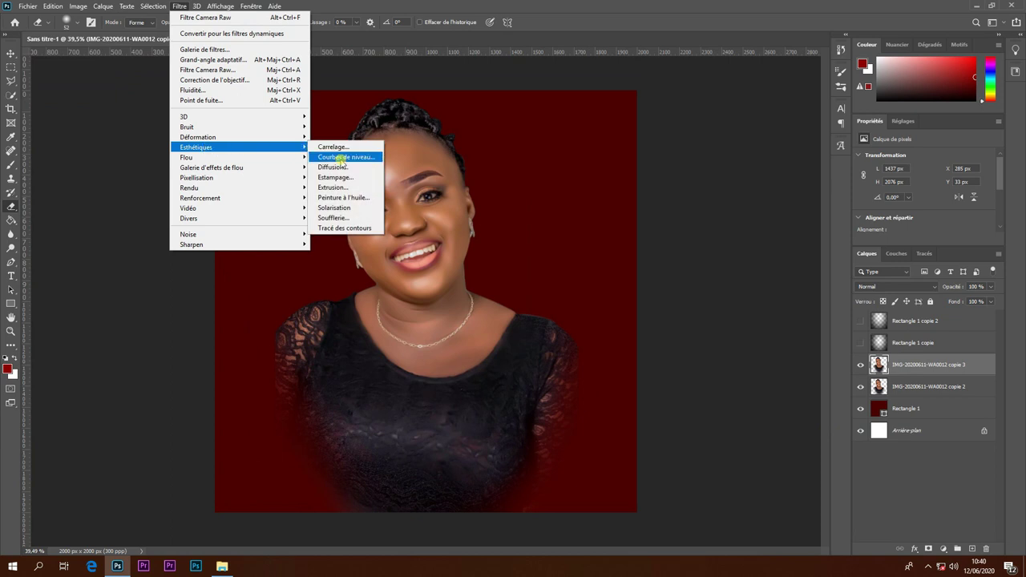
Apply Peinture à l'huile with Stylisation 10, Netteté 7 and Brillance 0, checking lips and eye.
{"action": "left_click", "coordinate": [346, 199]}
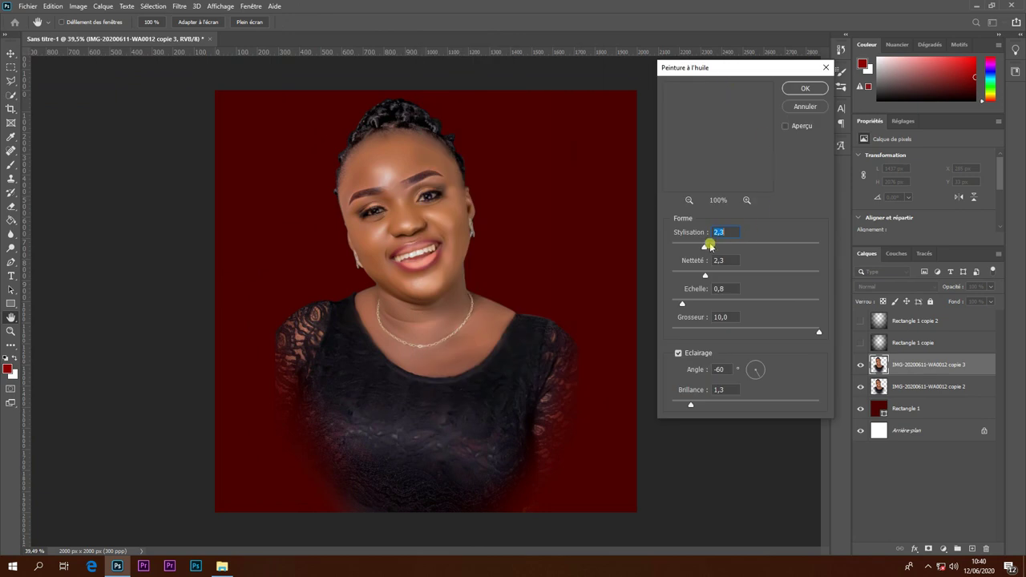
{"action": "left_click_drag", "start_coordinate": [703, 247], "coordinate": [857, 248]}
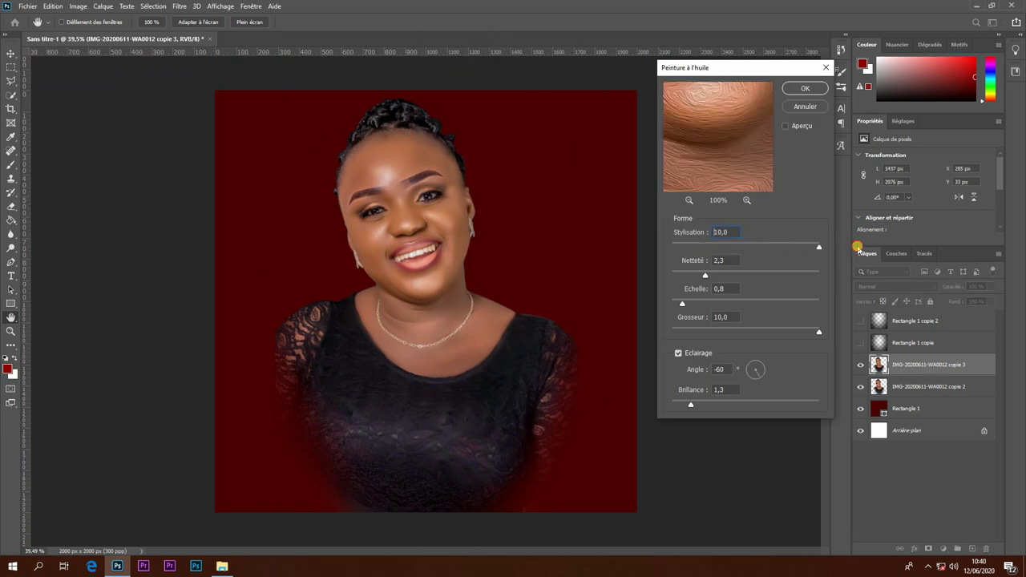
{"action": "left_click", "coordinate": [690, 405]}
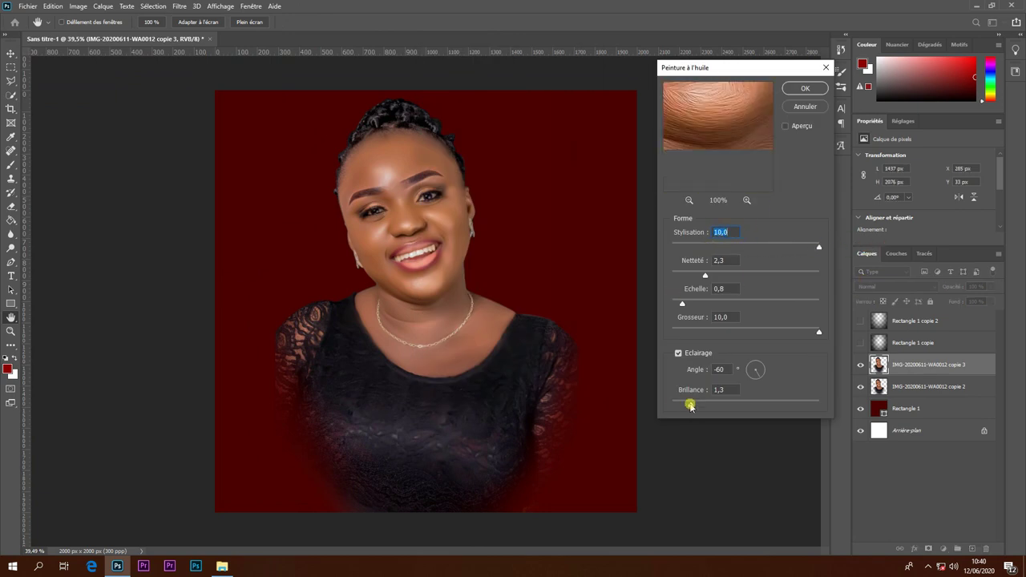
{"action": "mouse_move", "coordinate": [689, 407]}
{"action": "left_mouse_down"}
{"action": "mouse_move", "coordinate": [660, 411]}
{"action": "mouse_move", "coordinate": [698, 406]}
{"action": "left_mouse_up"}
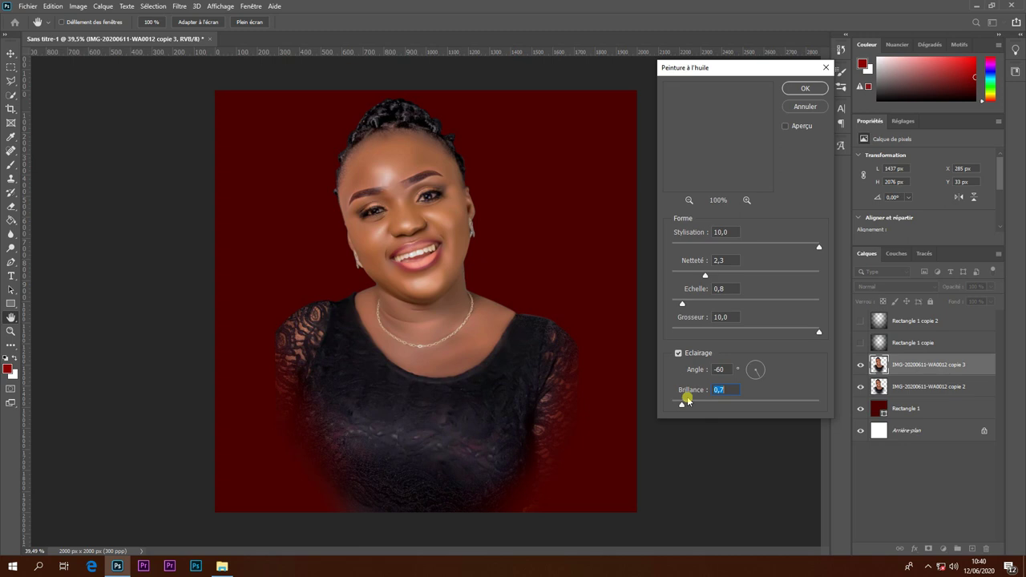
{"action": "left_click_drag", "start_coordinate": [681, 406], "coordinate": [666, 406]}
{"action": "left_click_drag", "start_coordinate": [776, 274], "coordinate": [770, 276]}
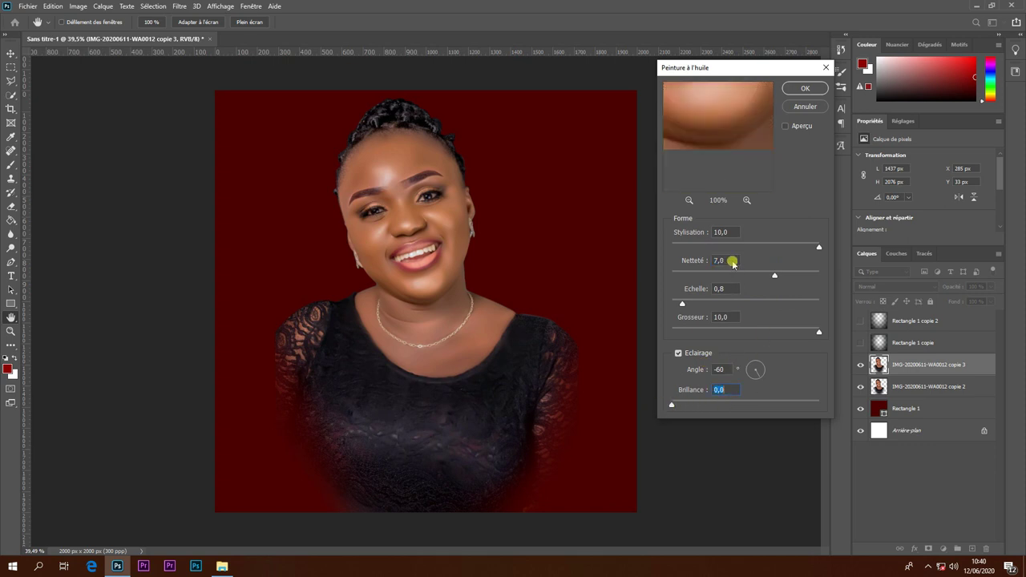
{"action": "mouse_move", "coordinate": [728, 119]}
{"action": "left_mouse_down"}
{"action": "mouse_move", "coordinate": [733, 98]}
{"action": "mouse_move", "coordinate": [748, 199]}
{"action": "left_mouse_up"}
{"action": "left_click_drag", "start_coordinate": [710, 141], "coordinate": [759, 200]}
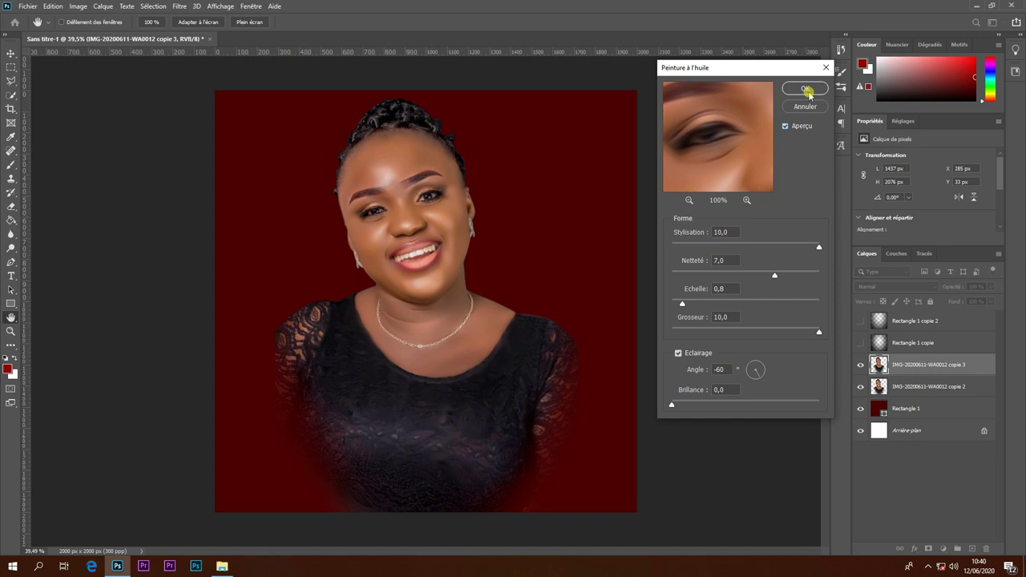
{"action": "left_click", "coordinate": [807, 91]}
Erase the oil-painted layer over both eyes to reveal the originals below.
{"action": "scroll", "coordinate": [401, 192], "scroll_direction": "up", "scroll_amount": 2}
{"action": "scroll", "coordinate": [376, 225], "scroll_direction": "up", "scroll_amount": 1}
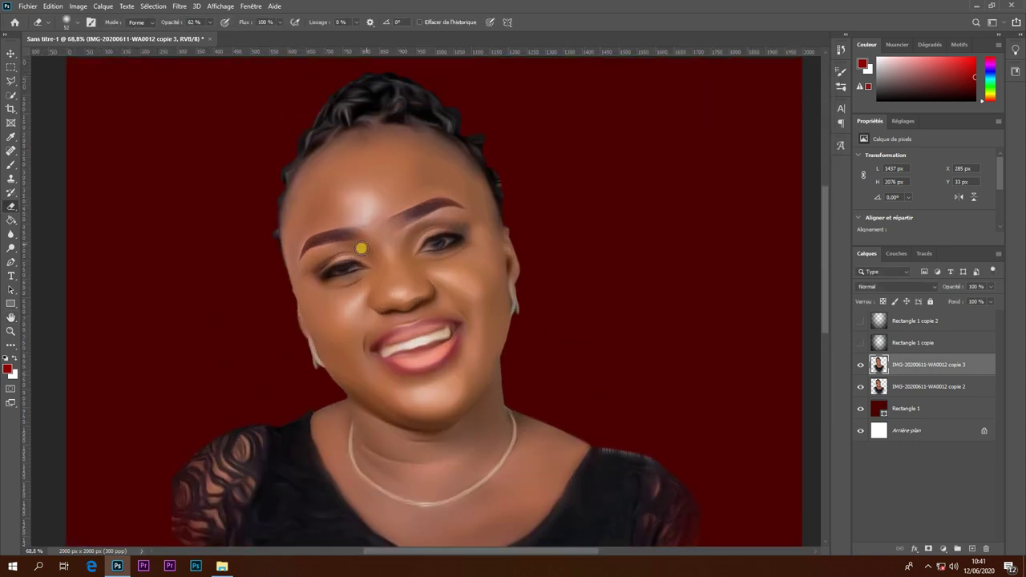
{"action": "scroll", "coordinate": [360, 246], "scroll_direction": "up", "scroll_amount": 1}
{"action": "scroll", "coordinate": [359, 245], "scroll_direction": "up", "scroll_amount": 1}
{"action": "scroll", "coordinate": [373, 232], "scroll_direction": "up", "scroll_amount": 2}
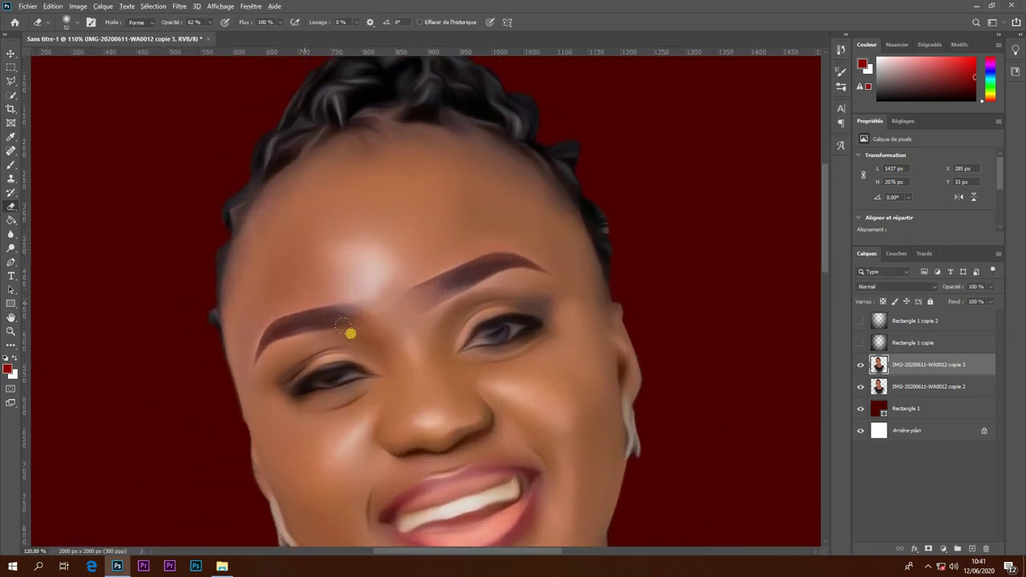
{"action": "scroll", "coordinate": [350, 332], "scroll_direction": "up", "scroll_amount": 2}
{"action": "scroll", "coordinate": [313, 374], "scroll_direction": "up", "scroll_amount": 2}
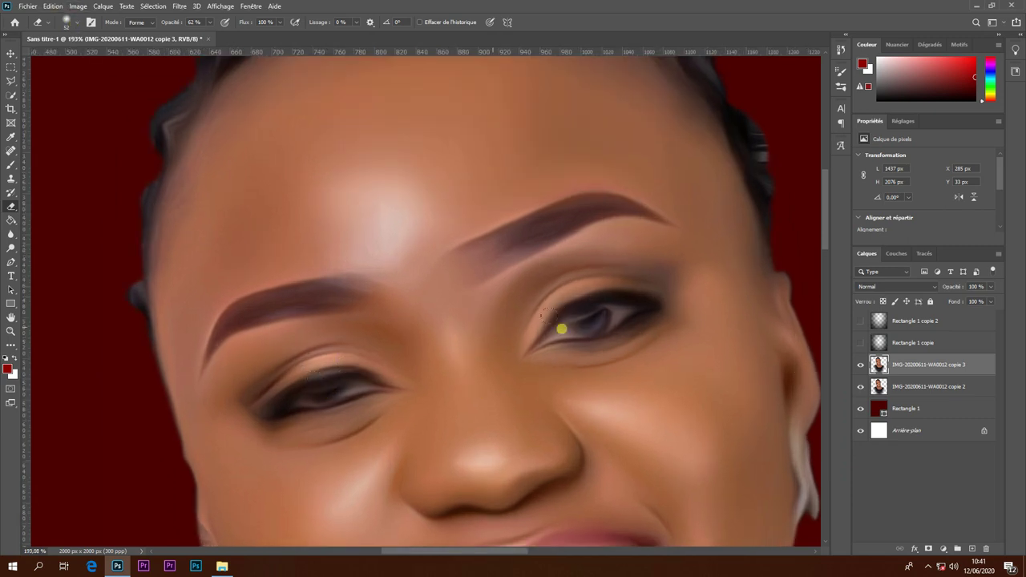
{"action": "left_click_drag", "start_coordinate": [324, 372], "coordinate": [333, 374]}
{"action": "left_click_drag", "start_coordinate": [589, 313], "coordinate": [602, 318]}
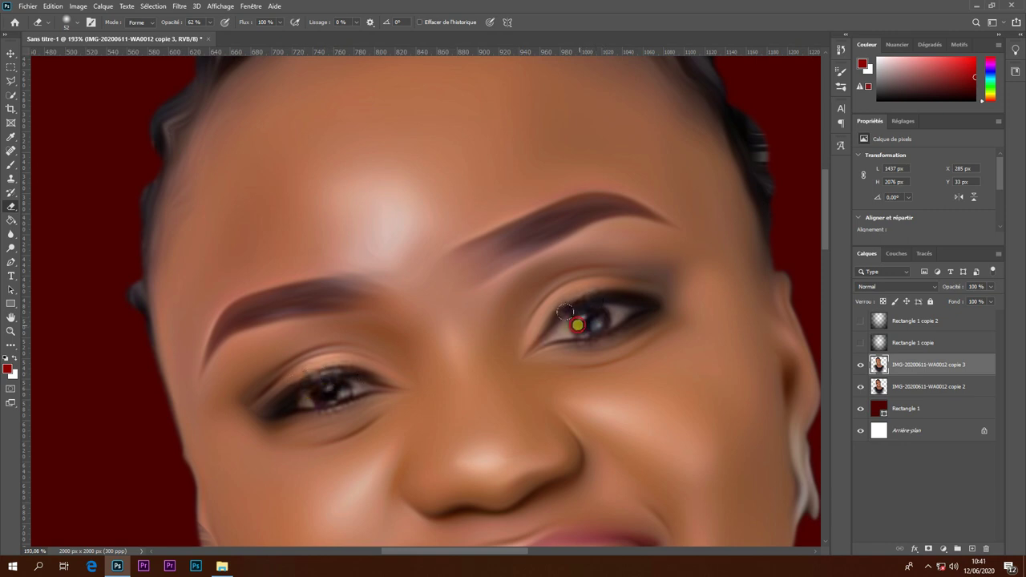
Erase over the teeth and jaw edge to show the detailed layer beneath.
{"action": "scroll", "coordinate": [527, 326], "scroll_direction": "down", "scroll_amount": 2}
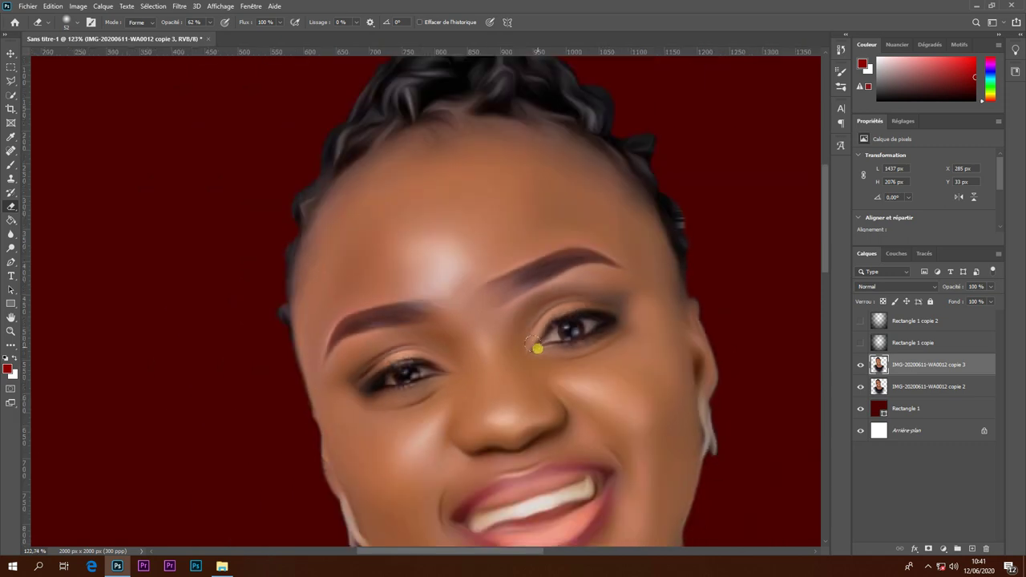
{"action": "scroll", "coordinate": [519, 401], "scroll_direction": "down", "scroll_amount": 1}
{"action": "scroll", "coordinate": [541, 394], "scroll_direction": "up", "scroll_amount": 2}
{"action": "scroll", "coordinate": [539, 343], "scroll_direction": "up", "scroll_amount": 2}
{"action": "mouse_move", "coordinate": [539, 343]}
{"action": "left_mouse_down"}
{"action": "mouse_move", "coordinate": [600, 332]}
{"action": "mouse_move", "coordinate": [628, 297]}
{"action": "mouse_move", "coordinate": [481, 360]}
{"action": "mouse_move", "coordinate": [343, 385]}
{"action": "mouse_move", "coordinate": [396, 369]}
{"action": "left_mouse_up"}
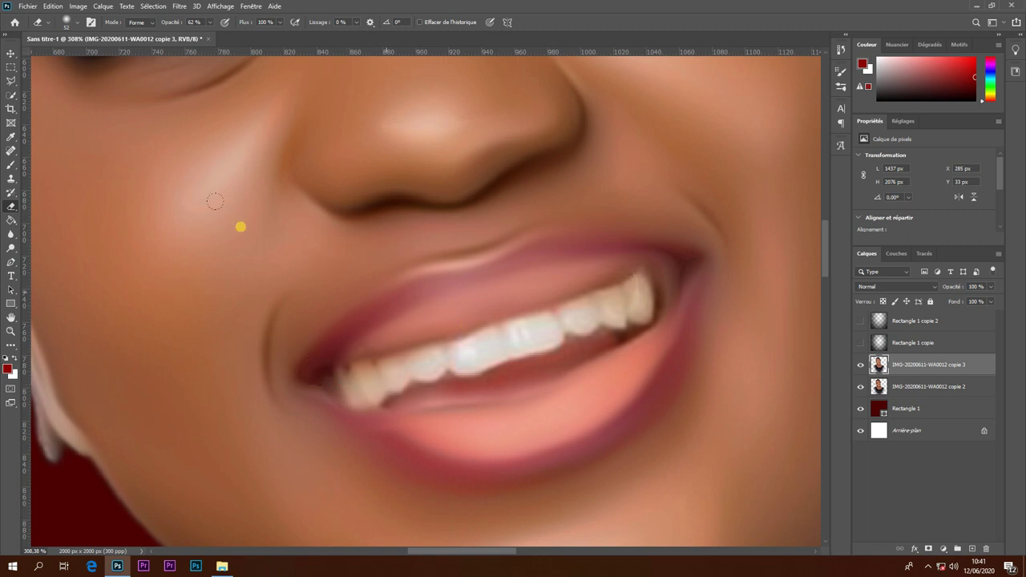
{"action": "scroll", "coordinate": [324, 192], "scroll_direction": "down", "scroll_amount": 3}
{"action": "scroll", "coordinate": [340, 216], "scroll_direction": "down", "scroll_amount": 2}
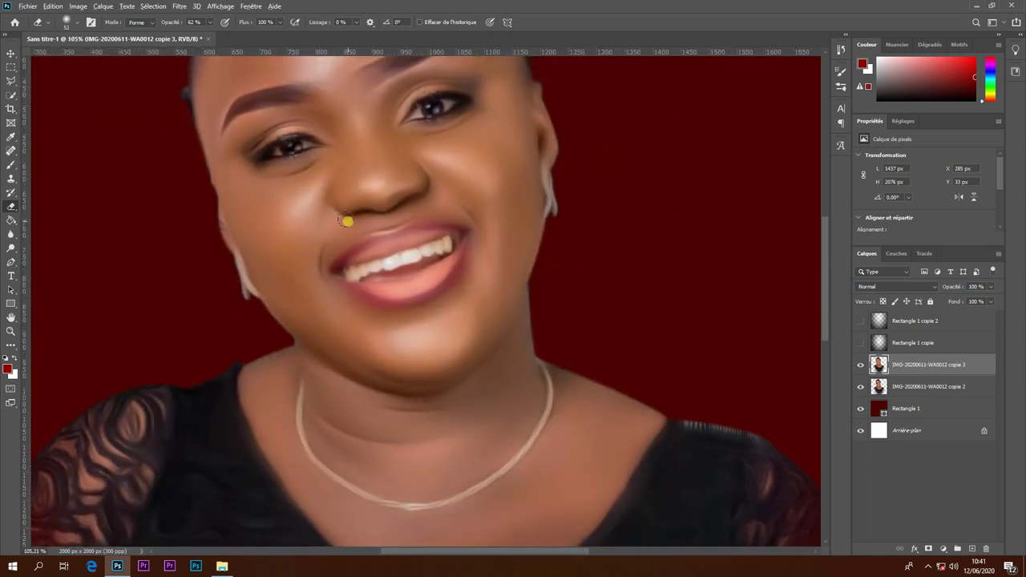
{"action": "scroll", "coordinate": [347, 221], "scroll_direction": "down", "scroll_amount": 3}
{"action": "scroll", "coordinate": [389, 121], "scroll_direction": "up", "scroll_amount": 1}
{"action": "scroll", "coordinate": [391, 345], "scroll_direction": "up", "scroll_amount": 2}
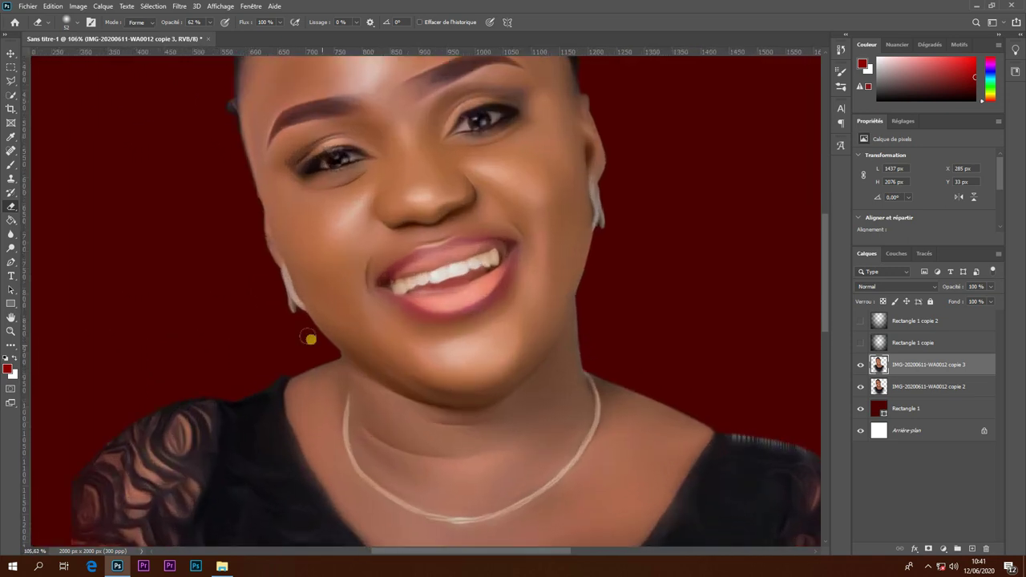
{"action": "scroll", "coordinate": [310, 336], "scroll_direction": "up", "scroll_amount": 2}
{"action": "scroll", "coordinate": [305, 321], "scroll_direction": "up", "scroll_amount": 2}
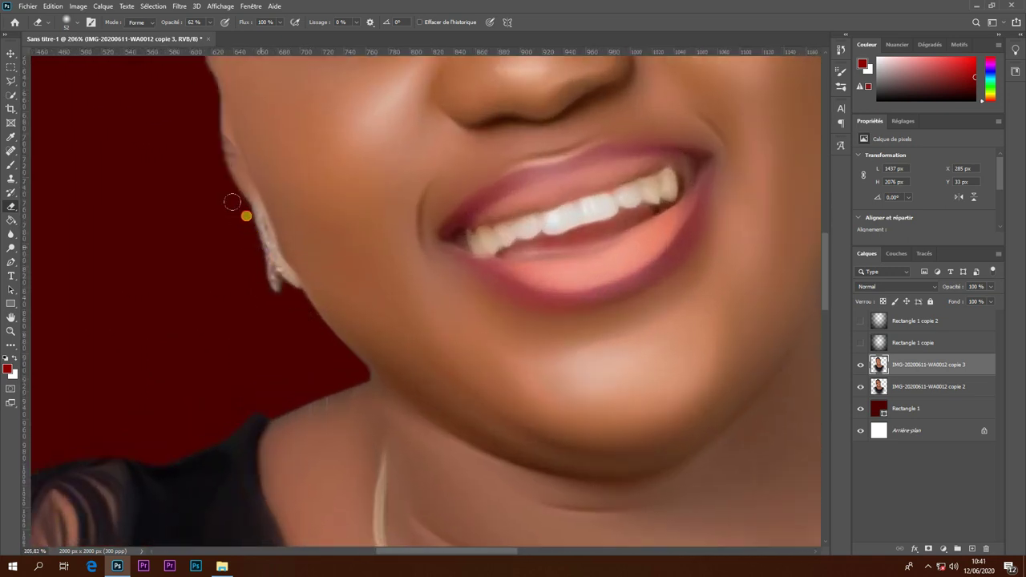
{"action": "left_click_drag", "start_coordinate": [211, 160], "coordinate": [211, 161]}
Erase below the ear to reveal the sharper earring.
{"action": "scroll", "coordinate": [345, 320], "scroll_direction": "down", "scroll_amount": 1}
{"action": "scroll", "coordinate": [607, 264], "scroll_direction": "down", "scroll_amount": 3}
{"action": "scroll", "coordinate": [527, 245], "scroll_direction": "up", "scroll_amount": 4}
{"action": "scroll", "coordinate": [467, 291], "scroll_direction": "up", "scroll_amount": 1}
{"action": "left_click_drag", "start_coordinate": [486, 310], "coordinate": [478, 215]}
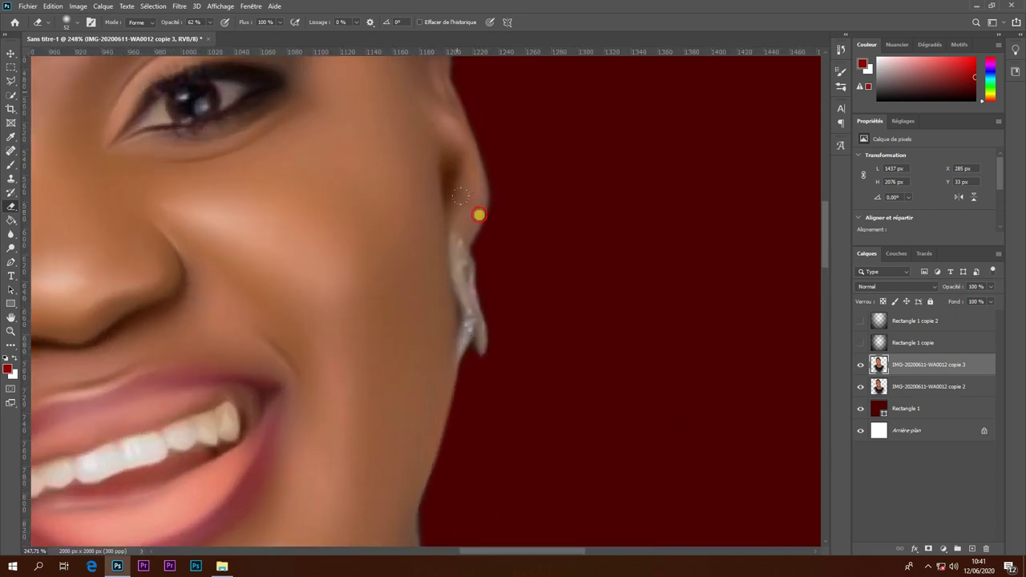
Zoom around the portrait to inspect the erased areas.
{"action": "scroll", "coordinate": [479, 215], "scroll_direction": "down", "scroll_amount": 2}
{"action": "scroll", "coordinate": [488, 360], "scroll_direction": "down", "scroll_amount": 3}
{"action": "scroll", "coordinate": [513, 453], "scroll_direction": "up", "scroll_amount": 1}
{"action": "scroll", "coordinate": [609, 461], "scroll_direction": "down", "scroll_amount": 2}
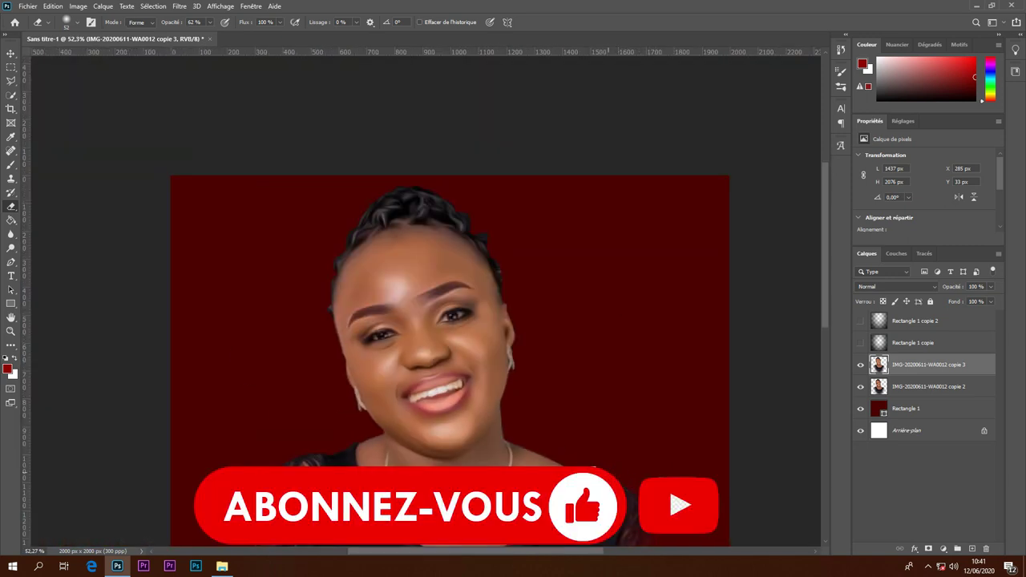
{"action": "scroll", "coordinate": [403, 373], "scroll_direction": "down", "scroll_amount": 1}
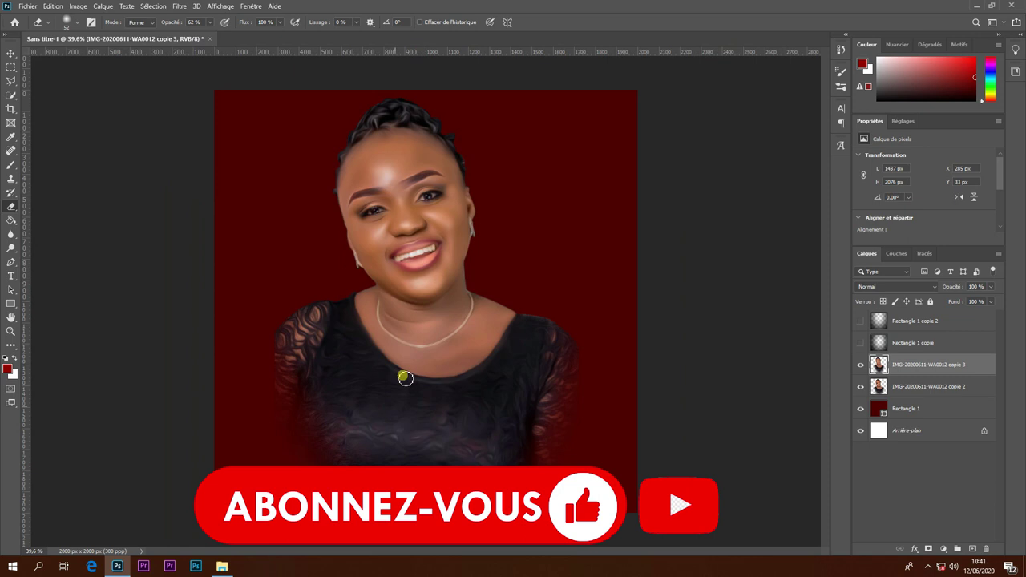
{"action": "scroll", "coordinate": [389, 152], "scroll_direction": "up", "scroll_amount": 3}
{"action": "scroll", "coordinate": [267, 307], "scroll_direction": "up", "scroll_amount": 1}
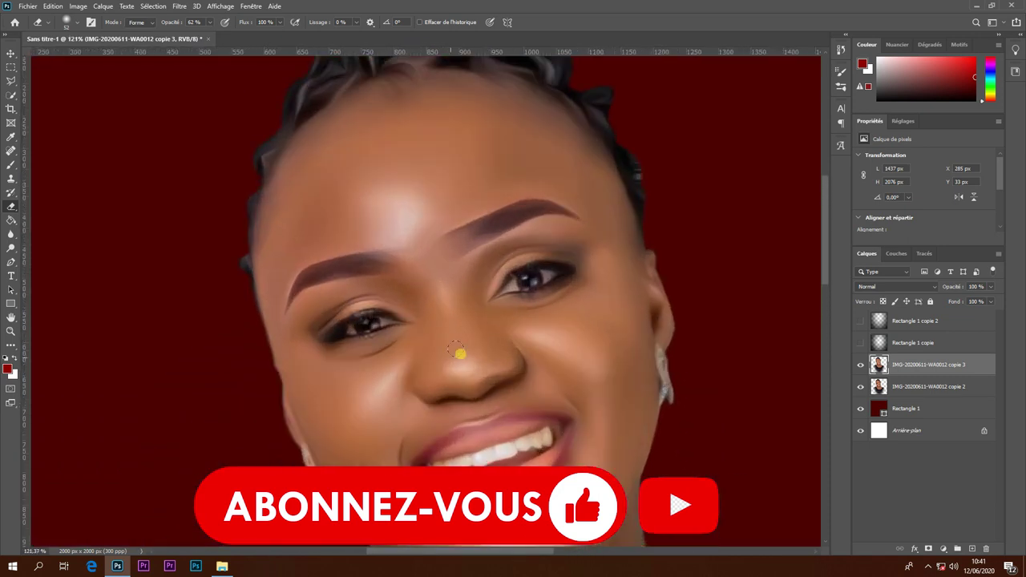
{"action": "scroll", "coordinate": [447, 322], "scroll_direction": "up", "scroll_amount": 1}
{"action": "scroll", "coordinate": [447, 322], "scroll_direction": "up", "scroll_amount": 1}
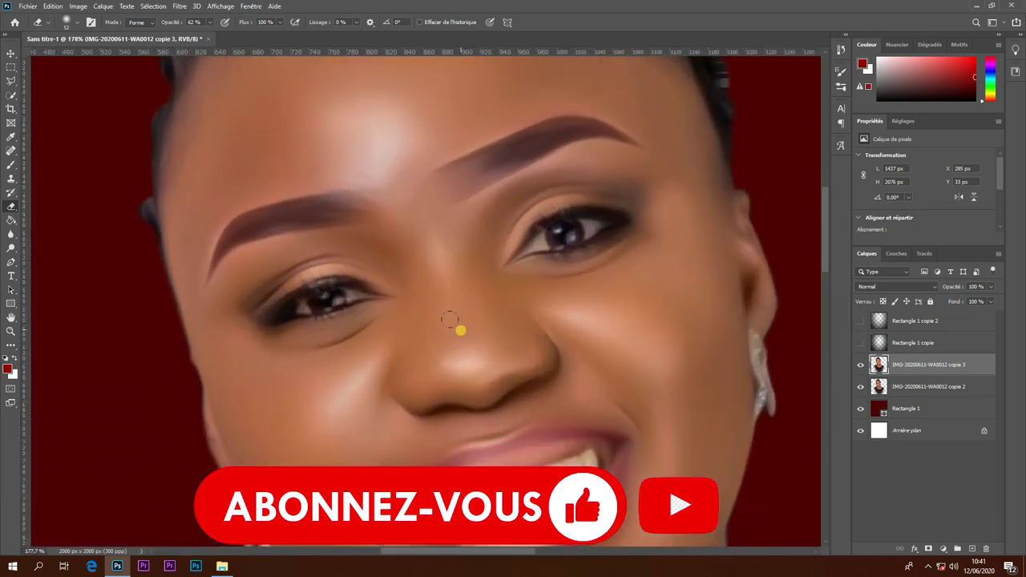
{"action": "scroll", "coordinate": [481, 352], "scroll_direction": "down", "scroll_amount": 3}
{"action": "scroll", "coordinate": [589, 427], "scroll_direction": "down", "scroll_amount": 2}
{"action": "scroll", "coordinate": [574, 424], "scroll_direction": "down", "scroll_amount": 2}
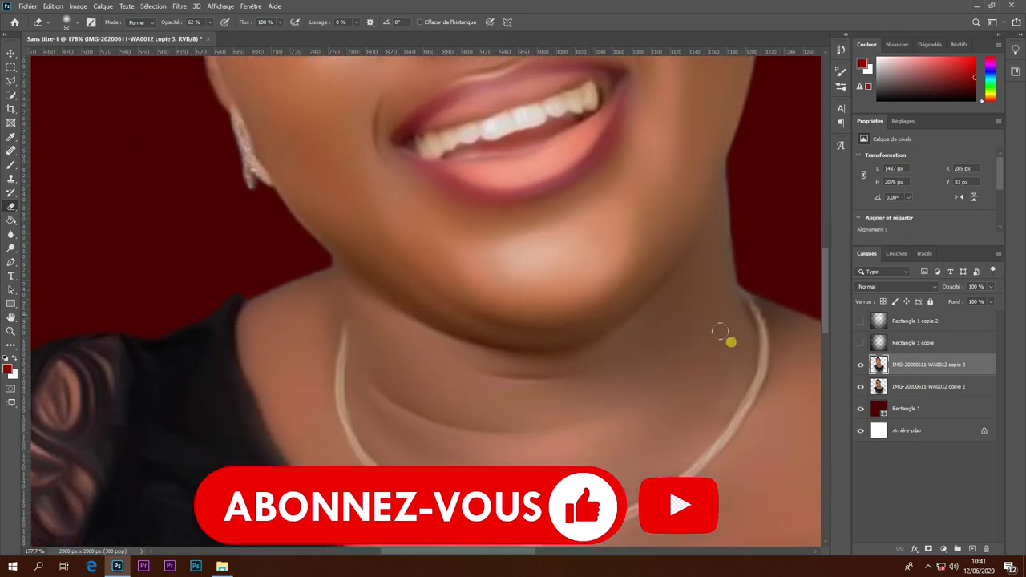
{"action": "scroll", "coordinate": [729, 339], "scroll_direction": "down", "scroll_amount": 3}
{"action": "scroll", "coordinate": [694, 382], "scroll_direction": "down", "scroll_amount": 2}
{"action": "scroll", "coordinate": [694, 385], "scroll_direction": "down", "scroll_amount": 2}
{"action": "scroll", "coordinate": [721, 393], "scroll_direction": "down", "scroll_amount": 1}
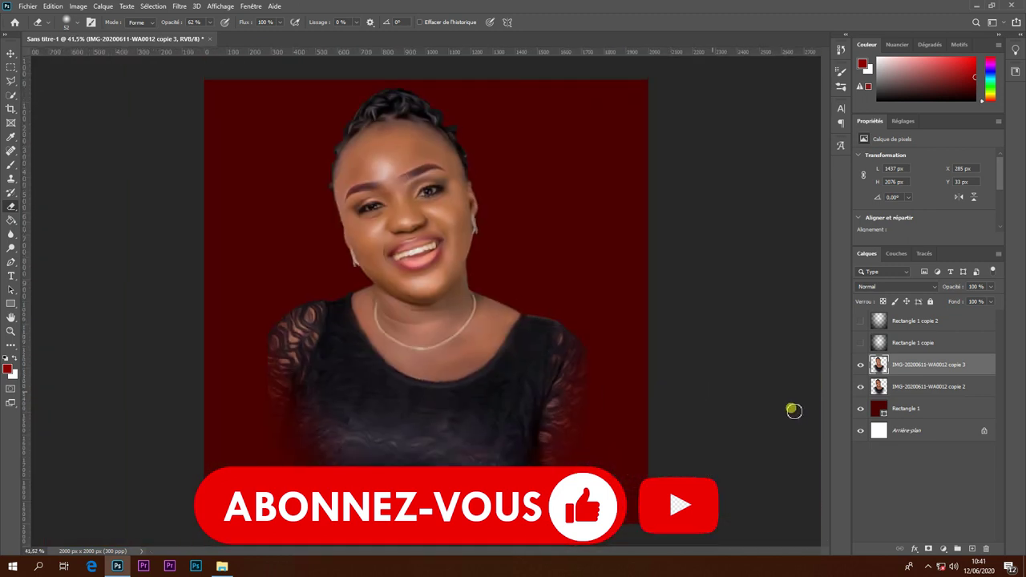
Merge copie 2 and copie 3 into one layer and duplicate it as copie 4.
{"action": "left_click", "coordinate": [920, 389], "text": "ctrl"}
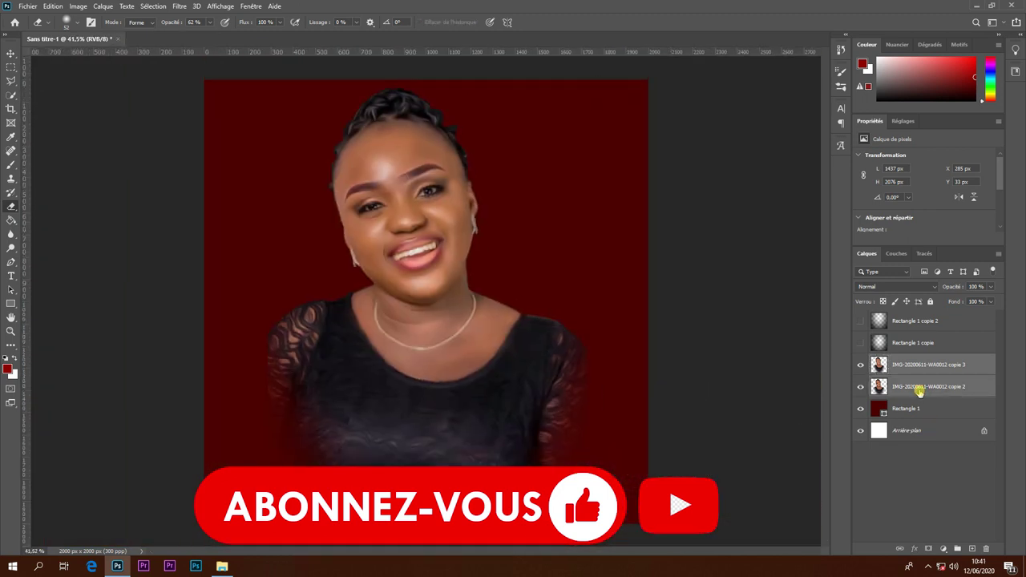
{"action": "right_click", "coordinate": [920, 389]}
{"action": "left_click", "coordinate": [781, 420]}
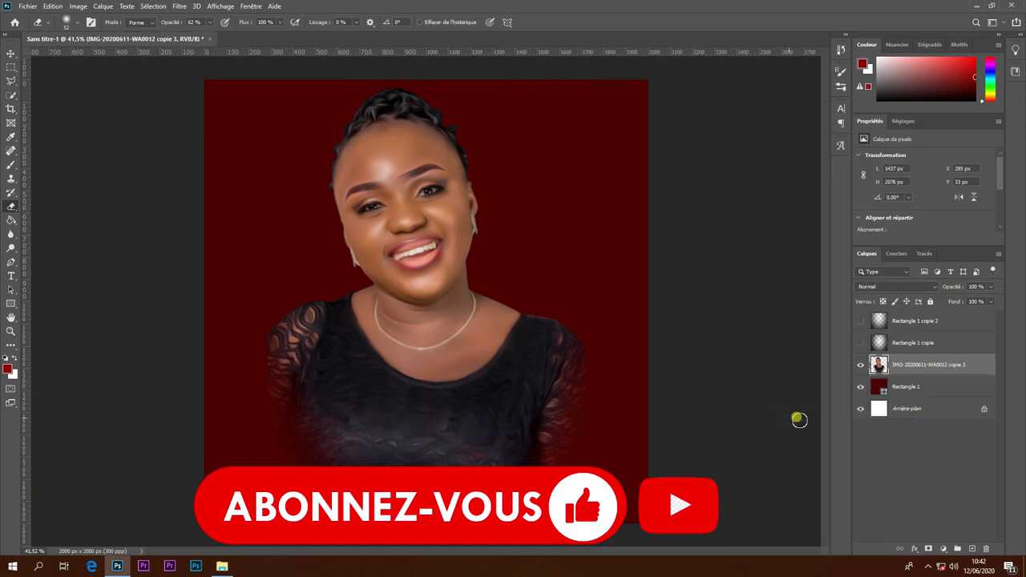
{"action": "key", "text": "ctrl+j"}
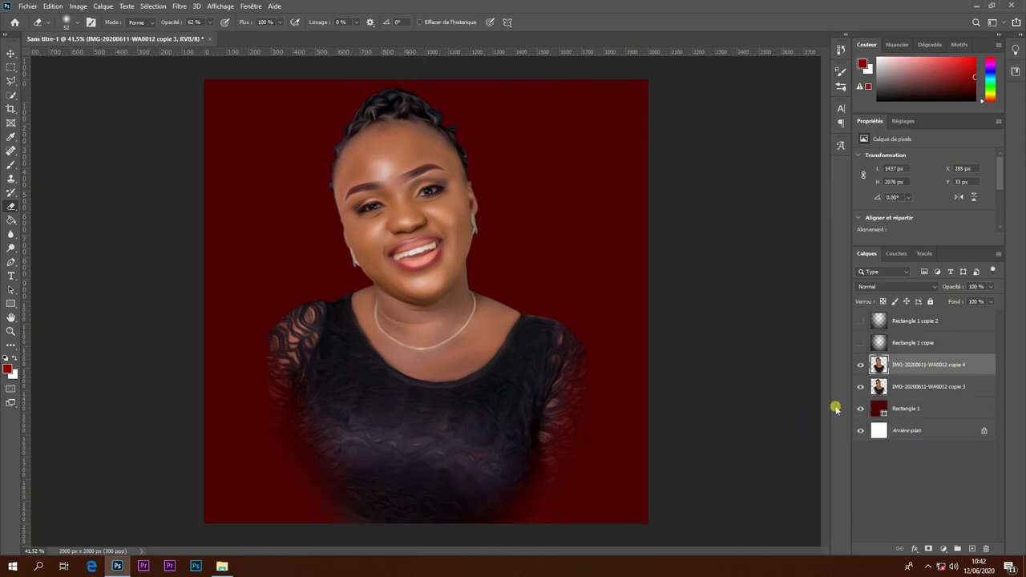
{"action": "scroll", "coordinate": [348, 153], "scroll_direction": "up", "scroll_amount": 5}
{"action": "scroll", "coordinate": [360, 168], "scroll_direction": "up", "scroll_amount": 3}
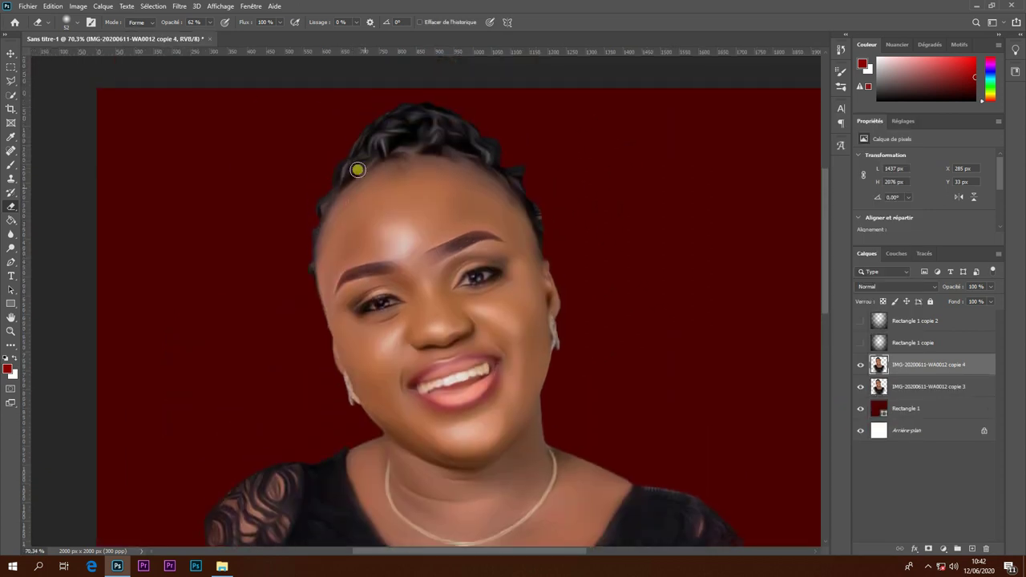
{"action": "scroll", "coordinate": [205, 56], "scroll_direction": "up", "scroll_amount": 3}
{"action": "left_click", "coordinate": [180, 6]}
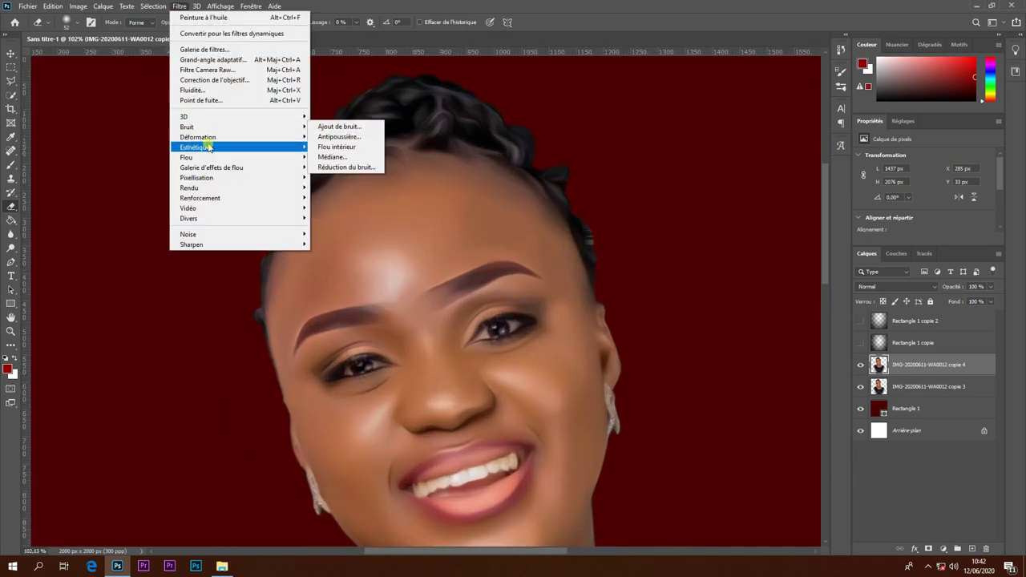
{"action": "mouse_move", "coordinate": [199, 198]}
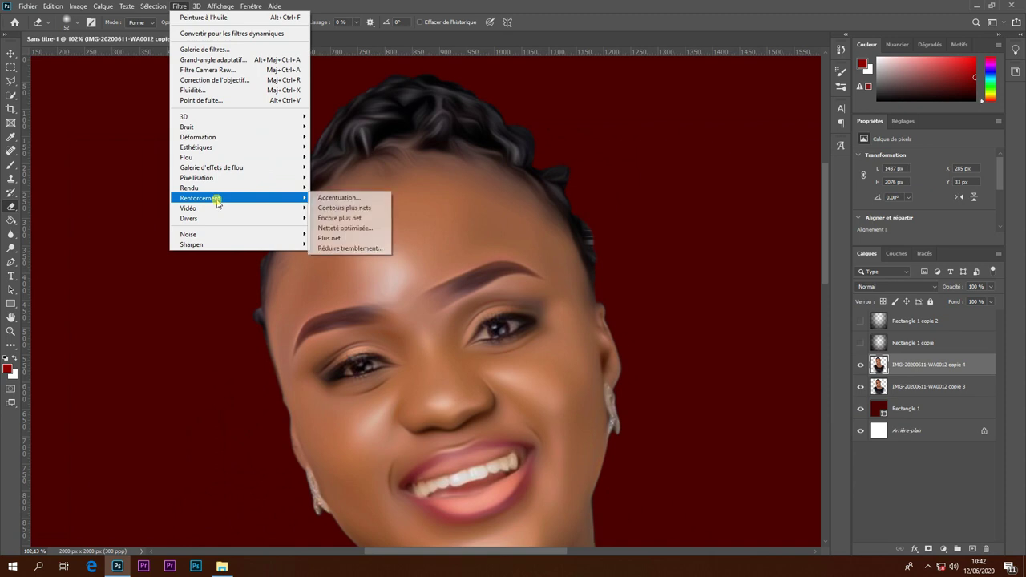
Apply Accentuation to copie 4 with Gain 500%, Rayon 4,3 px and Seuil 0.
{"action": "left_click", "coordinate": [337, 198]}
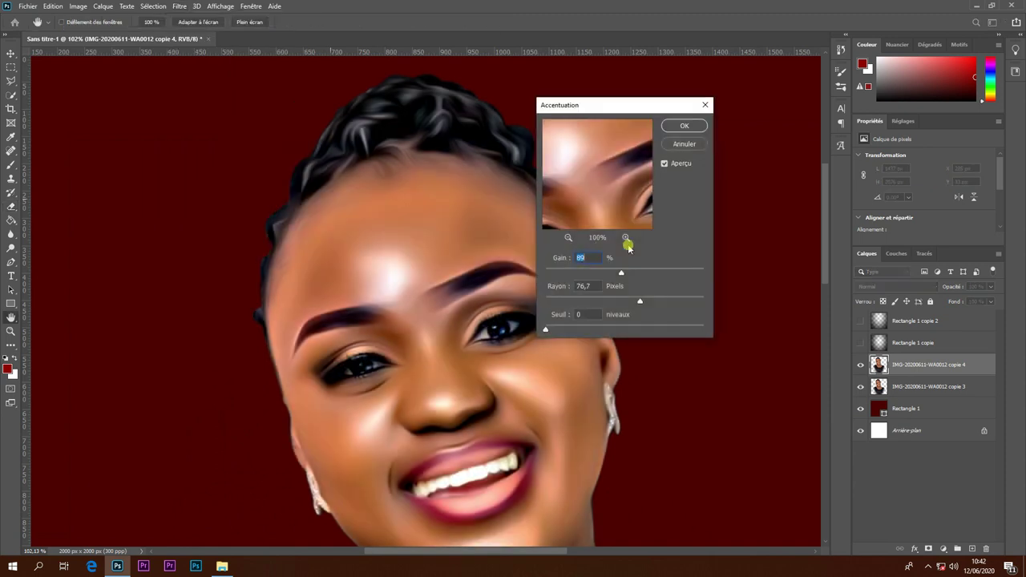
{"action": "left_click_drag", "start_coordinate": [698, 273], "coordinate": [706, 273]}
{"action": "left_click_drag", "start_coordinate": [639, 301], "coordinate": [577, 299]}
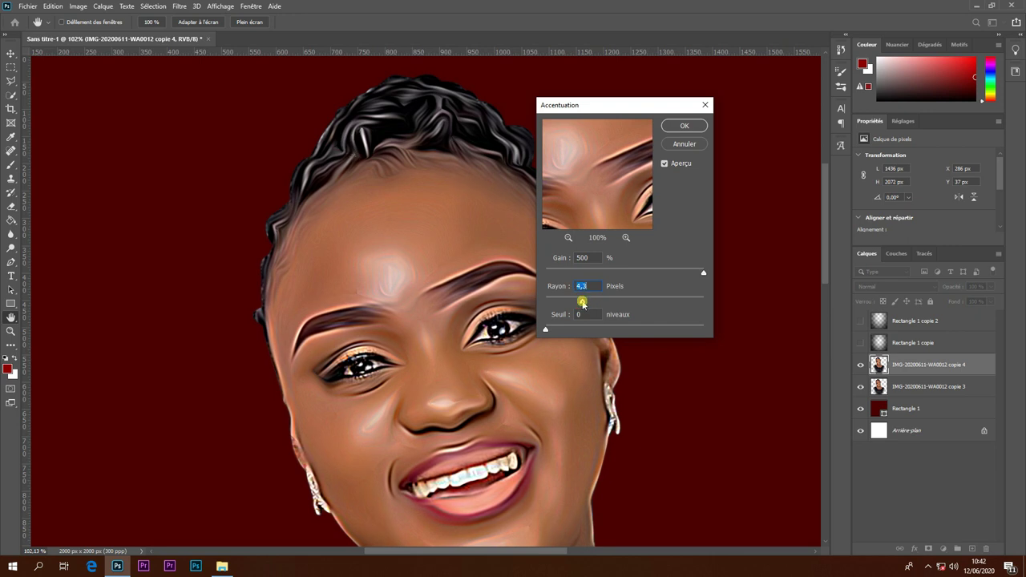
{"action": "left_click", "coordinate": [678, 128]}
Enlarge the eraser brush to 112 and toggle the sharpened layer off and on to compare.
{"action": "scroll", "coordinate": [566, 246], "scroll_direction": "down", "scroll_amount": 3}
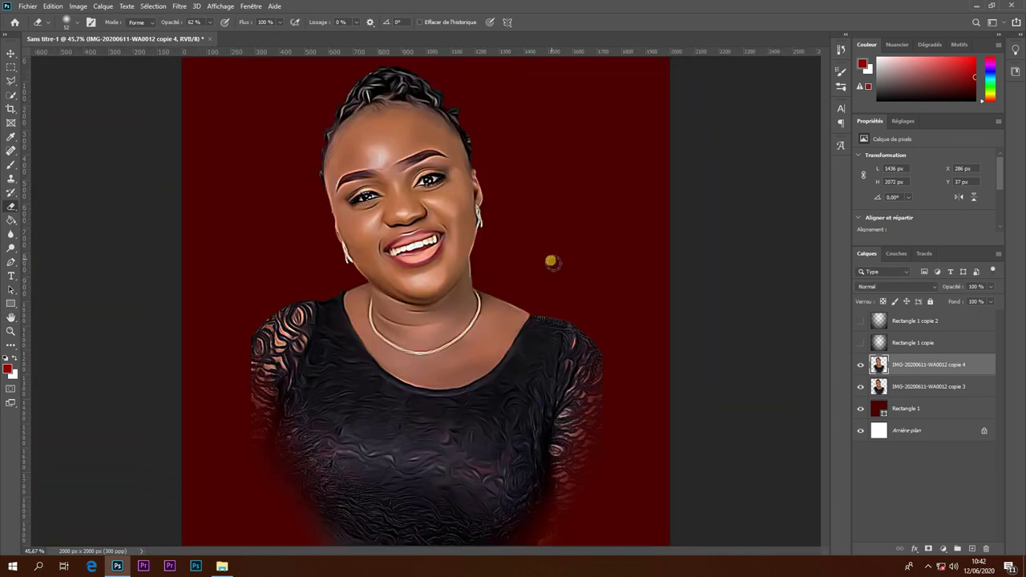
{"action": "scroll", "coordinate": [411, 155], "scroll_direction": "up", "scroll_amount": 2}
{"action": "scroll", "coordinate": [360, 155], "scroll_direction": "up", "scroll_amount": 2}
{"action": "scroll", "coordinate": [311, 236], "scroll_direction": "up", "scroll_amount": 3}
{"action": "scroll", "coordinate": [311, 236], "scroll_direction": "up", "scroll_amount": 1}
{"action": "scroll", "coordinate": [312, 239], "scroll_direction": "up", "scroll_amount": 1}
{"action": "scroll", "coordinate": [313, 242], "scroll_direction": "up", "scroll_amount": 2}
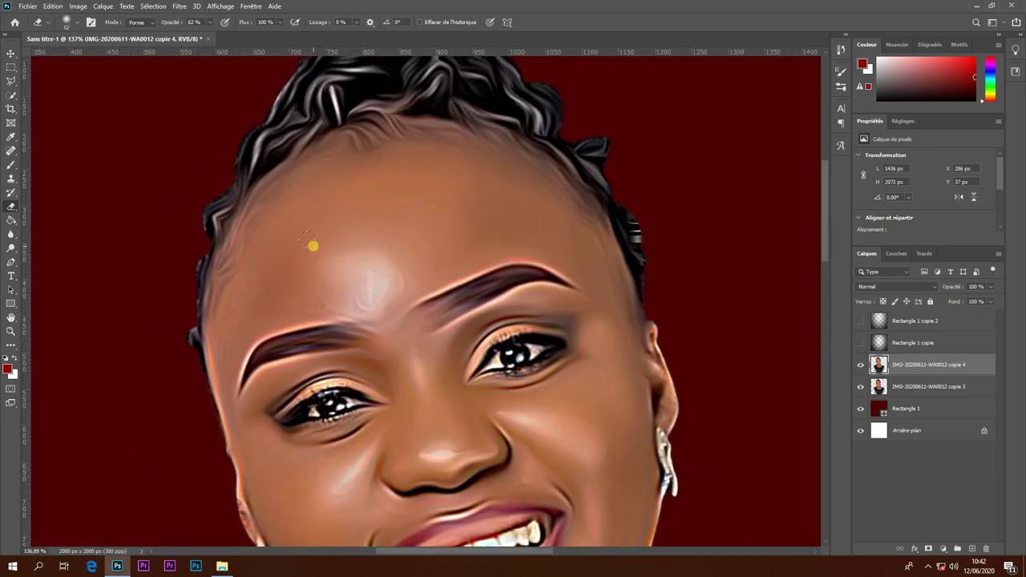
{"action": "left_click", "coordinate": [75, 25]}
{"action": "left_click_drag", "start_coordinate": [94, 47], "coordinate": [114, 45]}
{"action": "left_click", "coordinate": [860, 364]}
{"action": "left_click", "coordinate": [329, 287]}
Set the eraser opacity to 100% and shrink the brush to size 40.
{"action": "type", "text": "100"}
{"action": "key", "text": "Return"}
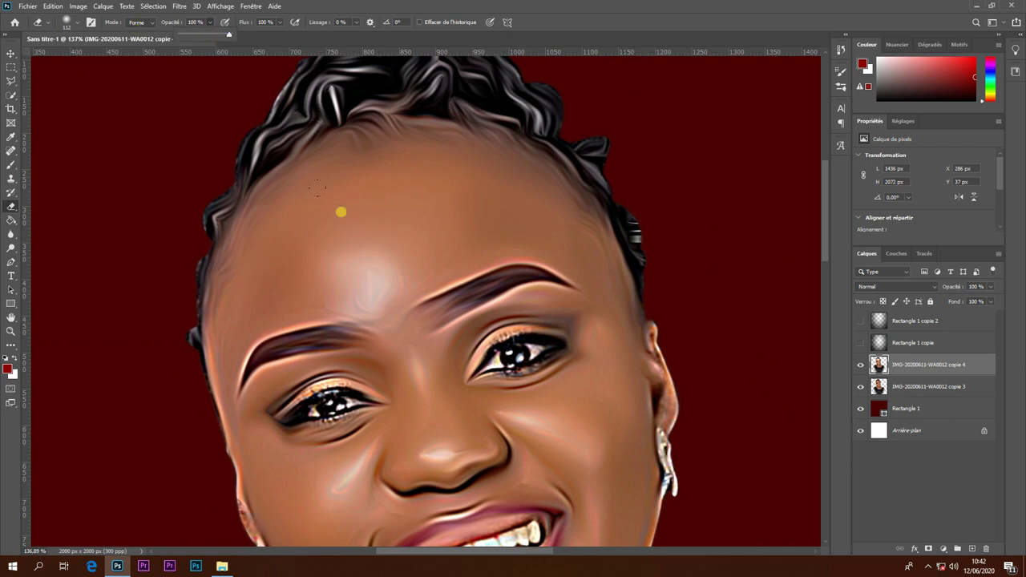
{"action": "scroll", "coordinate": [365, 266], "scroll_direction": "down", "scroll_amount": 3}
{"action": "scroll", "coordinate": [365, 266], "scroll_direction": "up", "scroll_amount": 2}
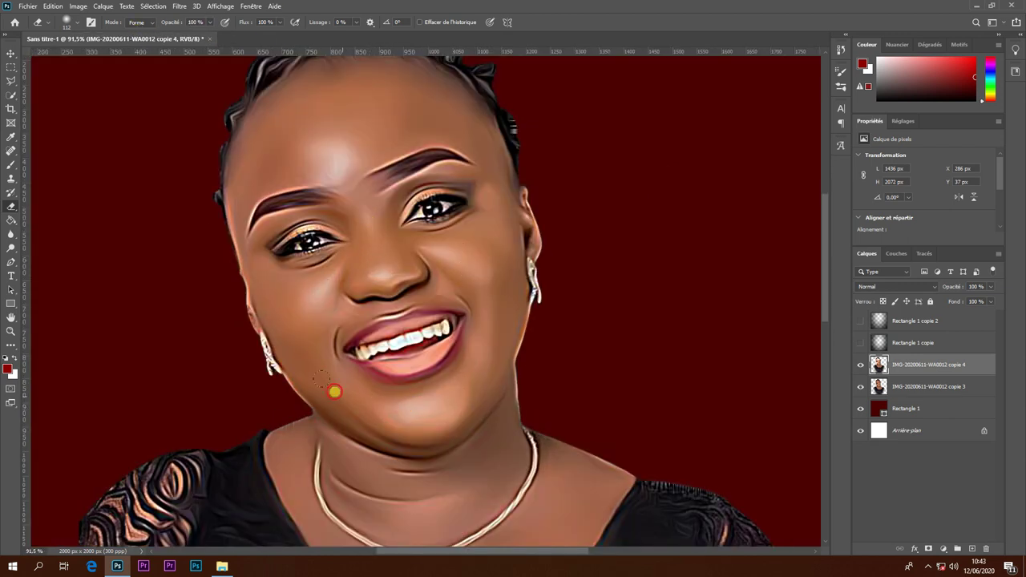
{"action": "scroll", "coordinate": [334, 389], "scroll_direction": "down", "scroll_amount": 5}
{"action": "scroll", "coordinate": [413, 338], "scroll_direction": "up", "scroll_amount": 6}
{"action": "right_click", "coordinate": [413, 338]}
{"action": "key", "text": "Escape"}
At 56% eraser opacity, brush lightly over the upper teeth to soften the artifacts.
{"action": "right_click", "coordinate": [373, 254]}
{"action": "scroll", "coordinate": [257, 348], "scroll_direction": "up", "scroll_amount": 5}
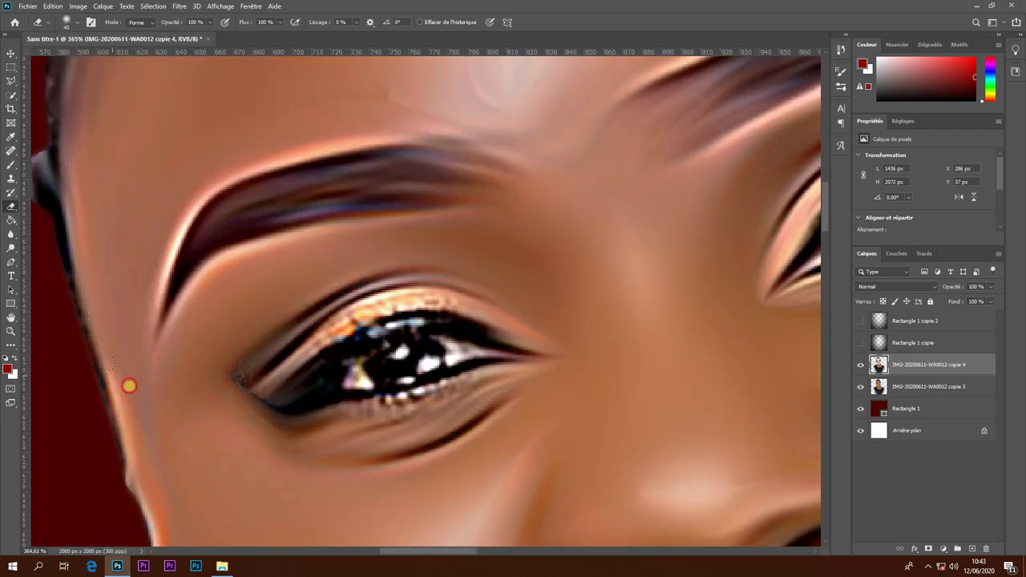
{"action": "scroll", "coordinate": [705, 203], "scroll_direction": "right", "scroll_amount": 3}
{"action": "scroll", "coordinate": [705, 203], "scroll_direction": "up", "scroll_amount": 2}
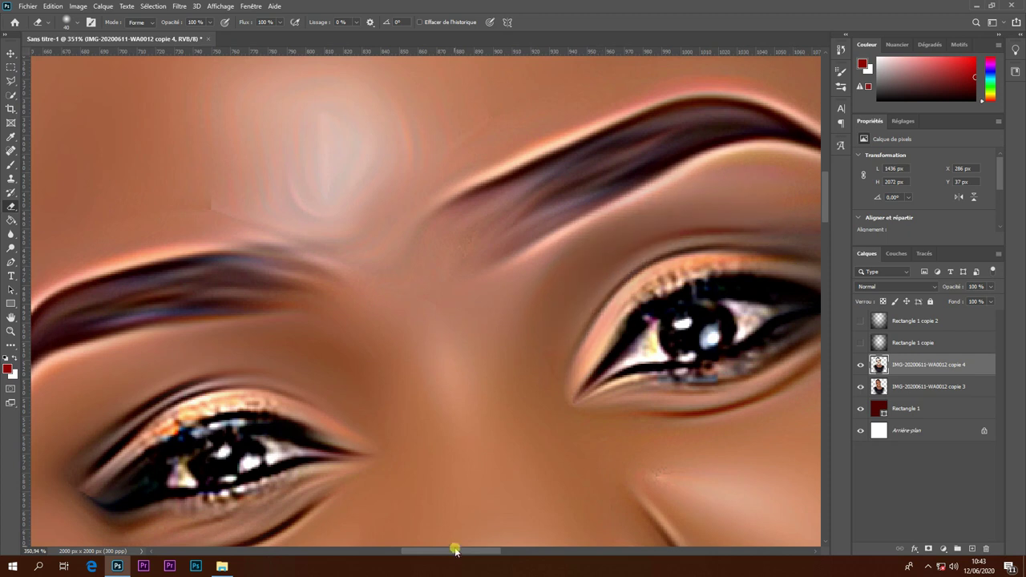
{"action": "scroll", "coordinate": [681, 224], "scroll_direction": "right", "scroll_amount": 4}
{"action": "scroll", "coordinate": [729, 267], "scroll_direction": "down", "scroll_amount": 3}
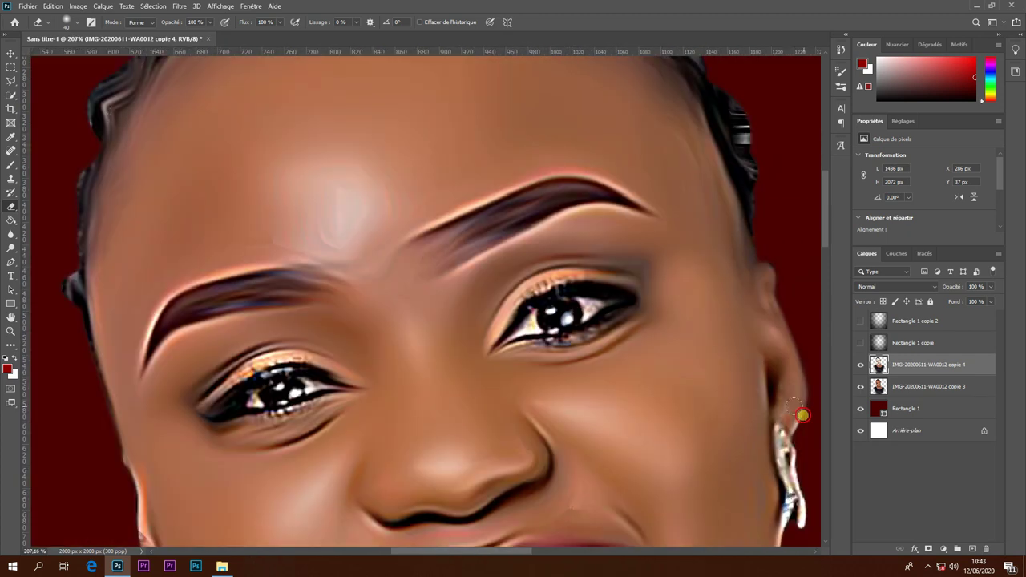
{"action": "scroll", "coordinate": [113, 427], "scroll_direction": "down", "scroll_amount": 4}
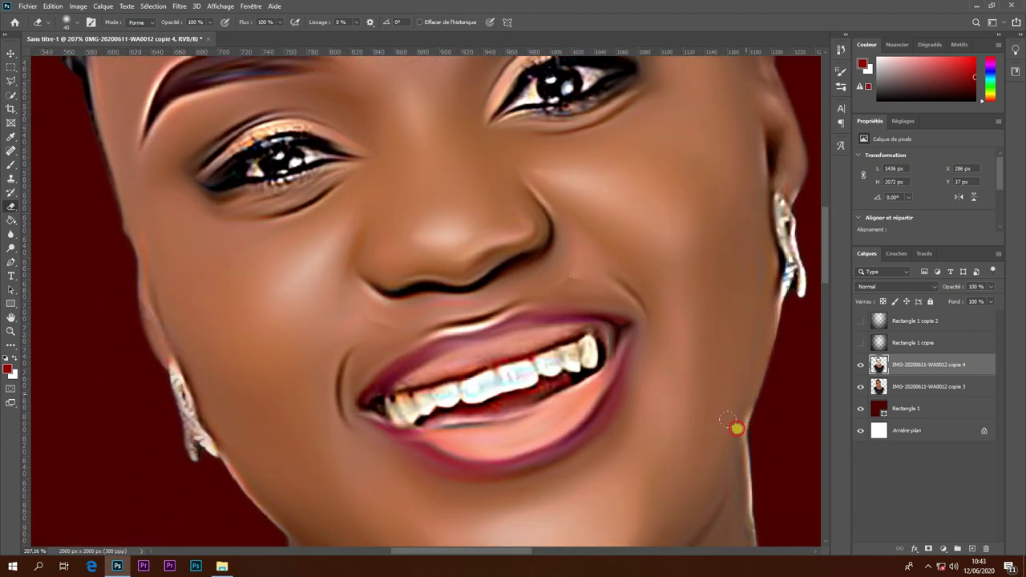
{"action": "scroll", "coordinate": [737, 426], "scroll_direction": "down", "scroll_amount": 3}
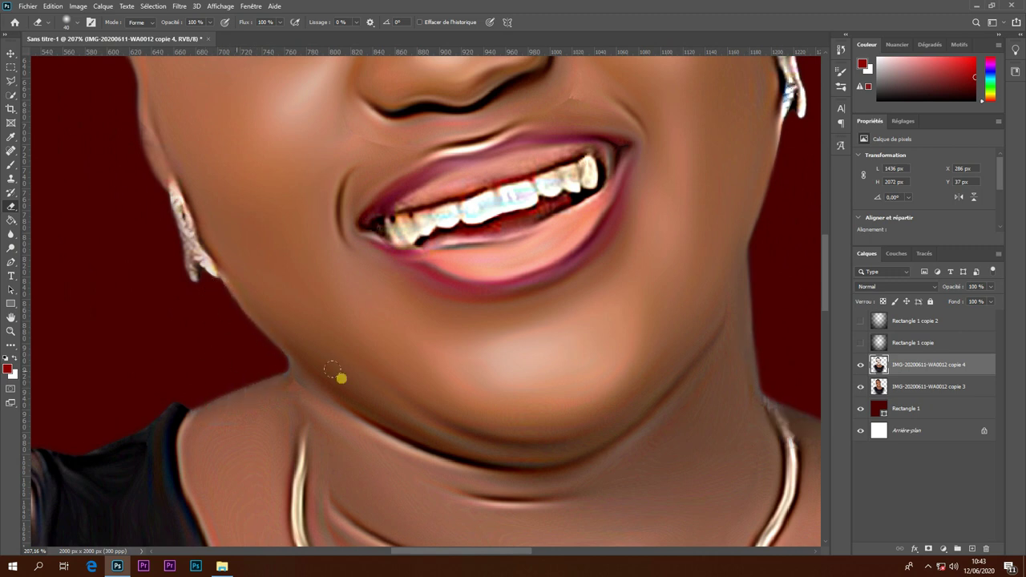
{"action": "scroll", "coordinate": [298, 206], "scroll_direction": "up", "scroll_amount": 5}
{"action": "scroll", "coordinate": [258, 210], "scroll_direction": "up", "scroll_amount": 2}
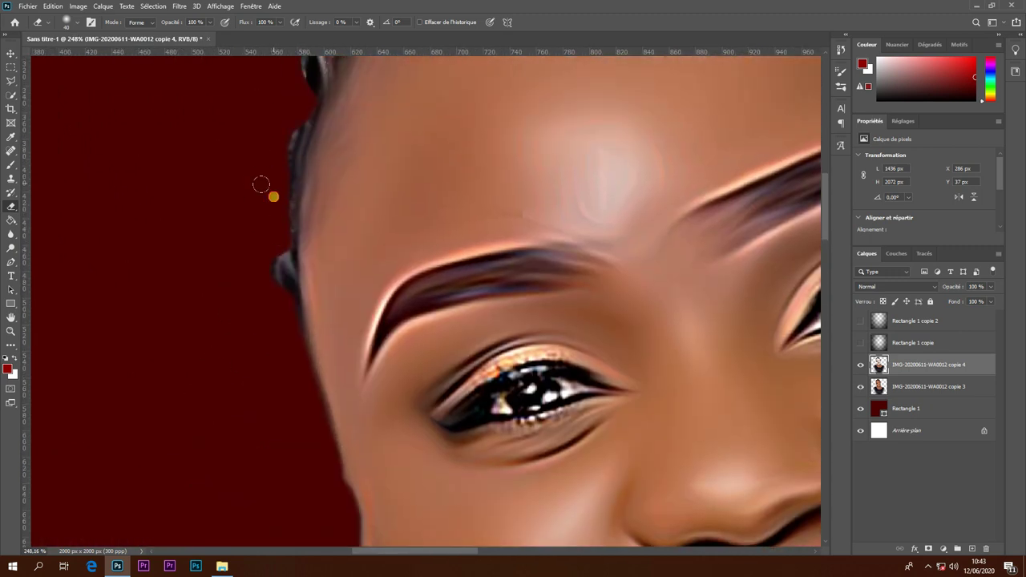
{"action": "scroll", "coordinate": [259, 184], "scroll_direction": "up", "scroll_amount": 3}
{"action": "scroll", "coordinate": [305, 259], "scroll_direction": "down", "scroll_amount": 2}
{"action": "scroll", "coordinate": [422, 172], "scroll_direction": "up", "scroll_amount": 2}
{"action": "scroll", "coordinate": [369, 241], "scroll_direction": "down", "scroll_amount": 3}
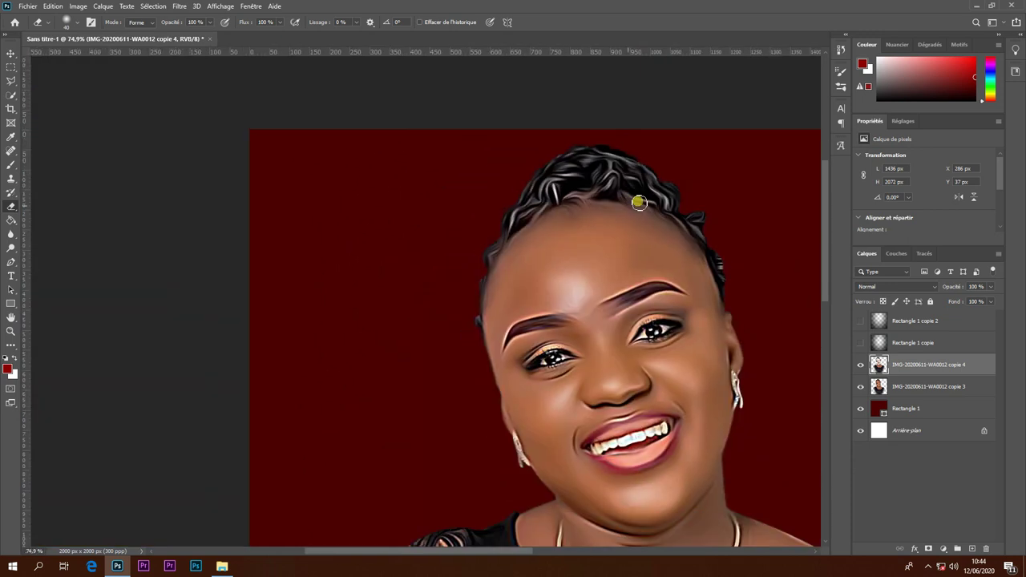
{"action": "scroll", "coordinate": [724, 238], "scroll_direction": "up", "scroll_amount": 2}
{"action": "scroll", "coordinate": [681, 280], "scroll_direction": "down", "scroll_amount": 2}
{"action": "scroll", "coordinate": [600, 273], "scroll_direction": "up", "scroll_amount": 2}
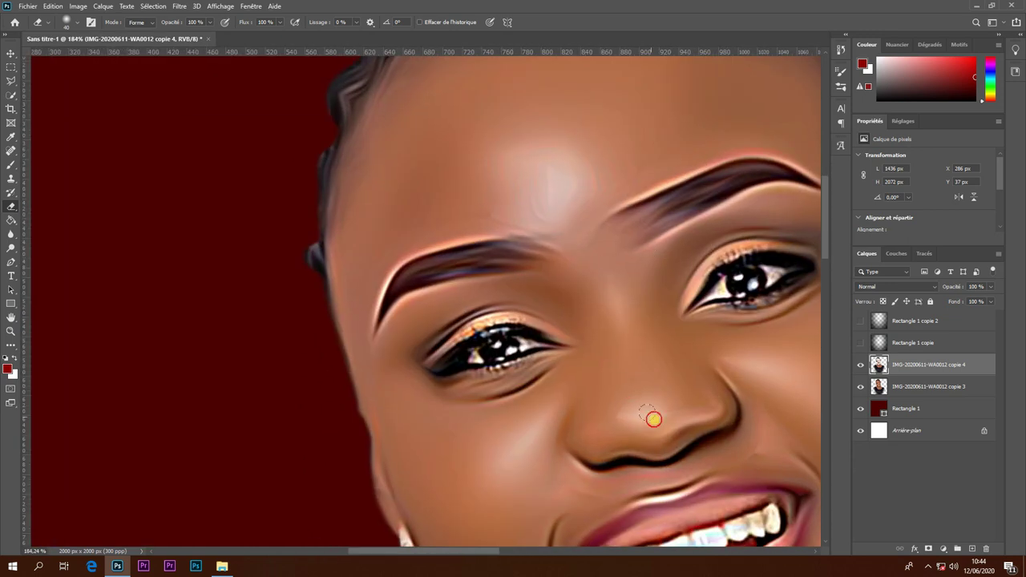
{"action": "scroll", "coordinate": [680, 286], "scroll_direction": "down", "scroll_amount": 2}
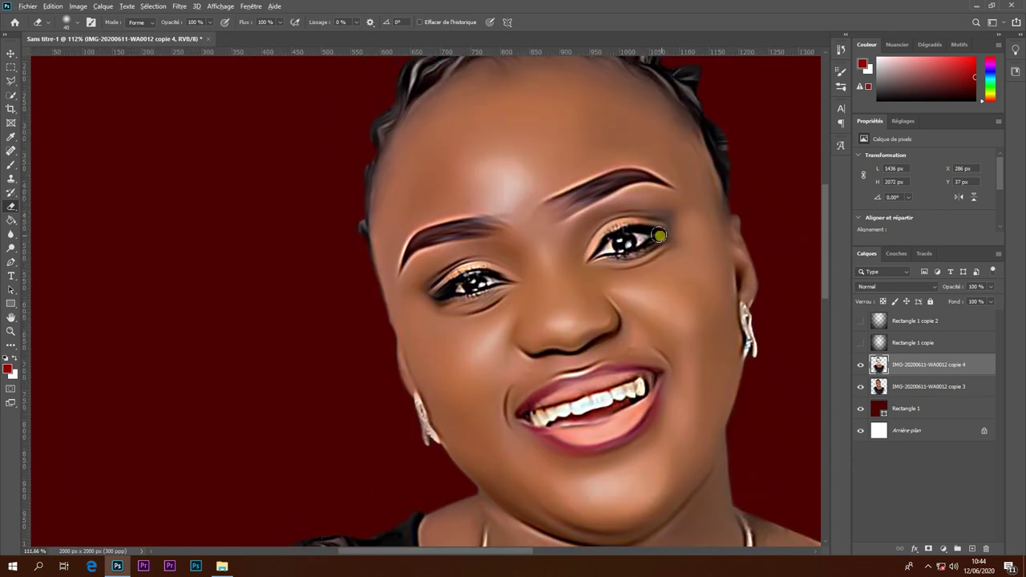
{"action": "scroll", "coordinate": [674, 193], "scroll_direction": "up", "scroll_amount": 2}
{"action": "scroll", "coordinate": [614, 377], "scroll_direction": "down", "scroll_amount": 2}
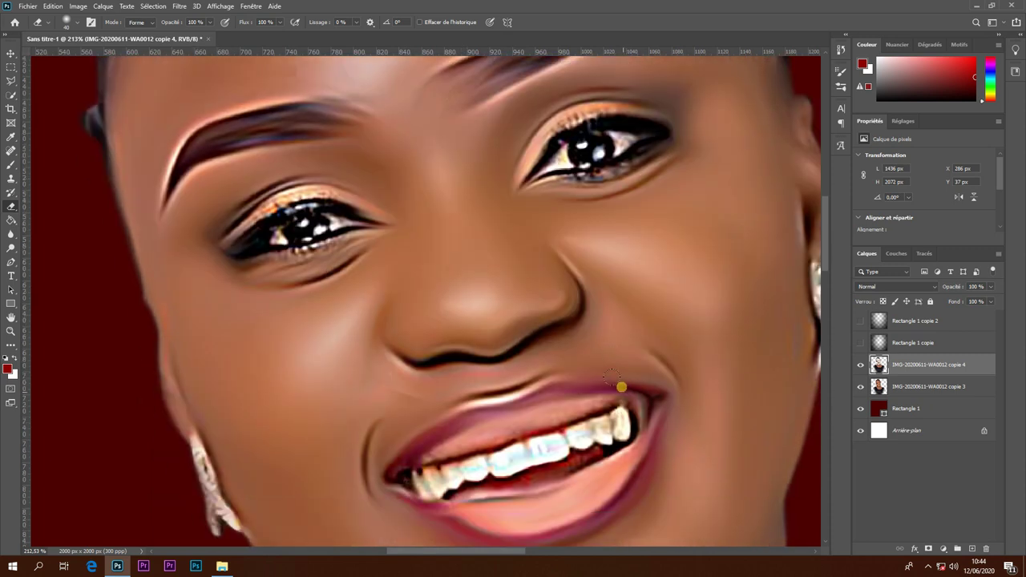
{"action": "scroll", "coordinate": [630, 184], "scroll_direction": "up", "scroll_amount": 3}
{"action": "key", "text": "5"}
{"action": "key", "text": "6"}
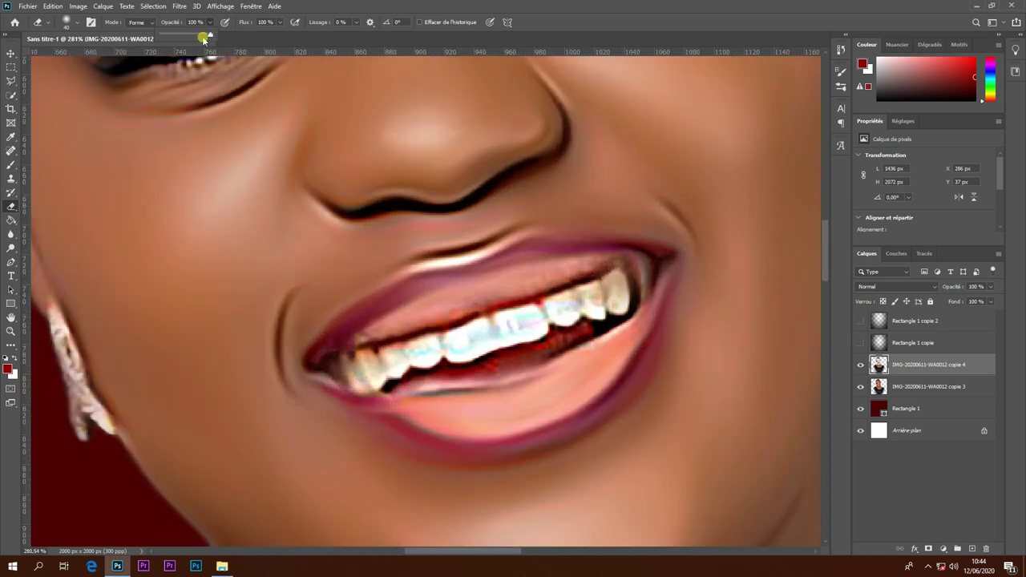
{"action": "left_click_drag", "start_coordinate": [609, 280], "coordinate": [555, 301]}
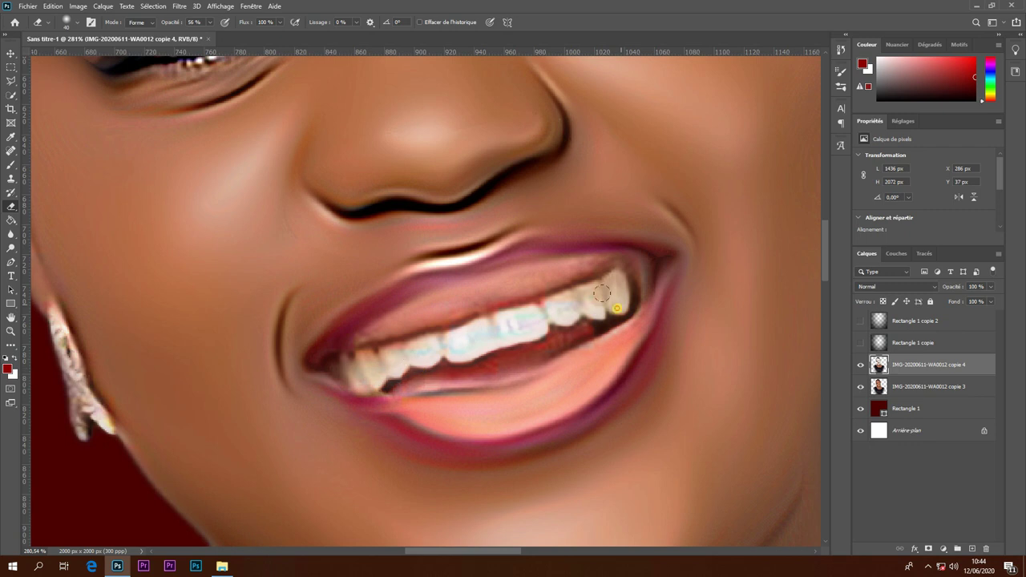
{"action": "scroll", "coordinate": [460, 323], "scroll_direction": "down", "scroll_amount": 5}
{"action": "scroll", "coordinate": [433, 333], "scroll_direction": "up", "scroll_amount": 1}
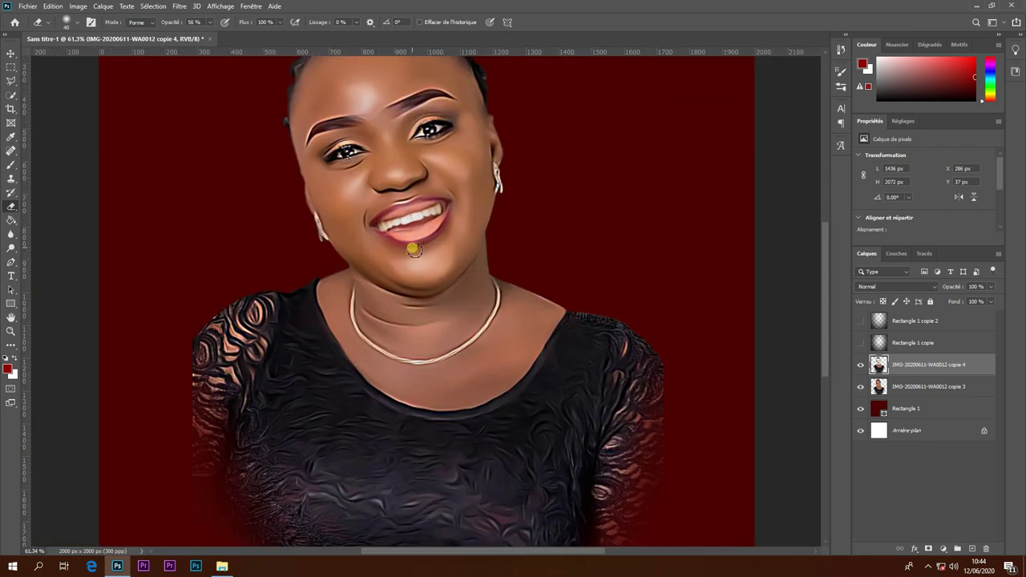
{"action": "scroll", "coordinate": [400, 201], "scroll_direction": "up", "scroll_amount": 1}
{"action": "scroll", "coordinate": [405, 279], "scroll_direction": "up", "scroll_amount": 1}
{"action": "scroll", "coordinate": [400, 279], "scroll_direction": "up", "scroll_amount": 1}
{"action": "scroll", "coordinate": [400, 278], "scroll_direction": "down", "scroll_amount": 2}
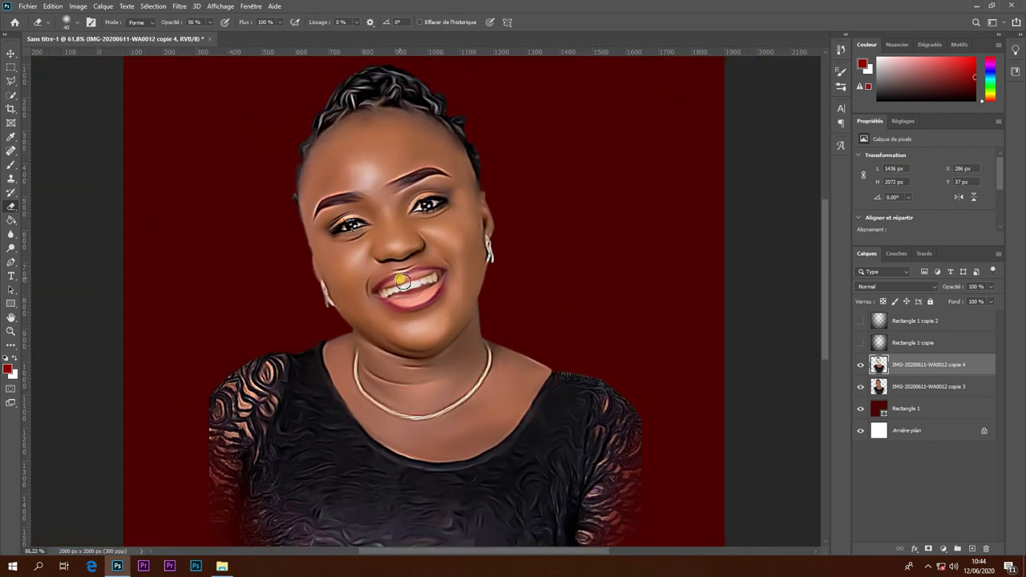
{"action": "scroll", "coordinate": [402, 282], "scroll_direction": "down", "scroll_amount": 1}
{"action": "scroll", "coordinate": [403, 282], "scroll_direction": "down", "scroll_amount": 1}
Merge the two portrait copies into a single copie 4 layer with Fusionner les calques.
{"action": "scroll", "coordinate": [408, 273], "scroll_direction": "down", "scroll_amount": 1}
{"action": "left_click", "coordinate": [903, 387], "text": "ctrl"}
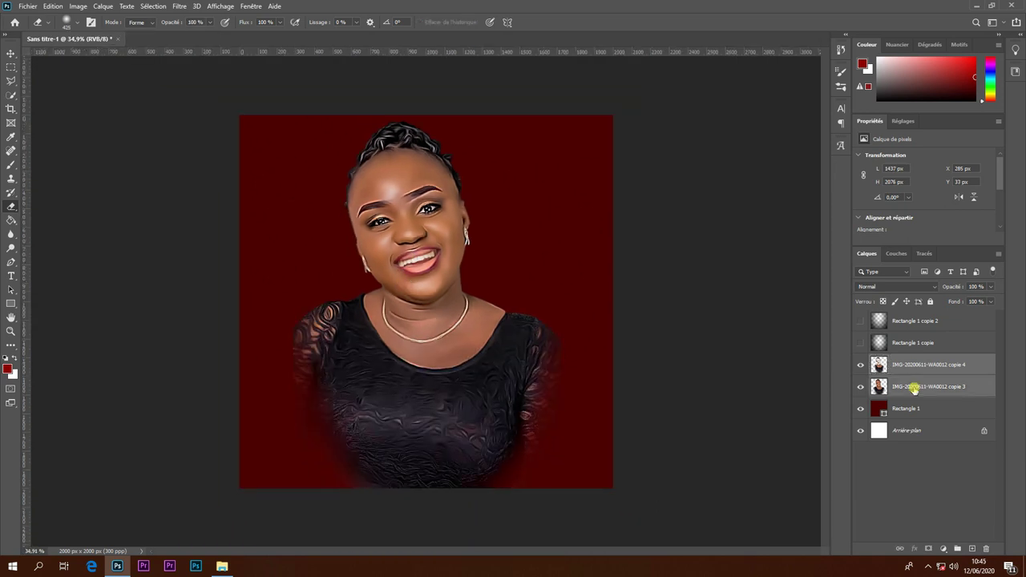
{"action": "right_click", "coordinate": [903, 393]}
{"action": "left_click", "coordinate": [765, 419]}
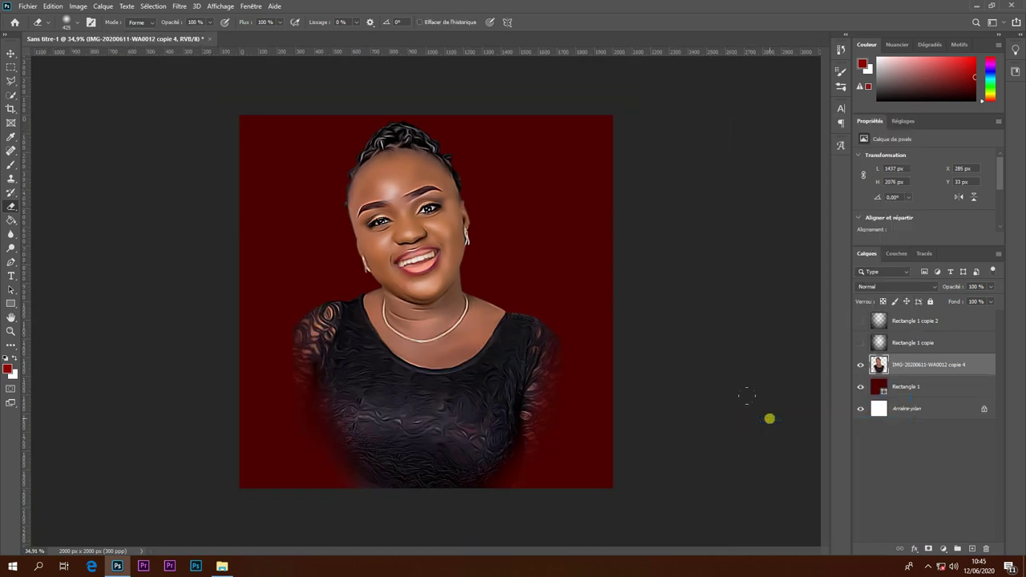
Switch to the Move tool, clear the layer selection, and show the Réglages adjustments list.
{"action": "left_click", "coordinate": [11, 53]}
{"action": "left_click", "coordinate": [149, 160]}
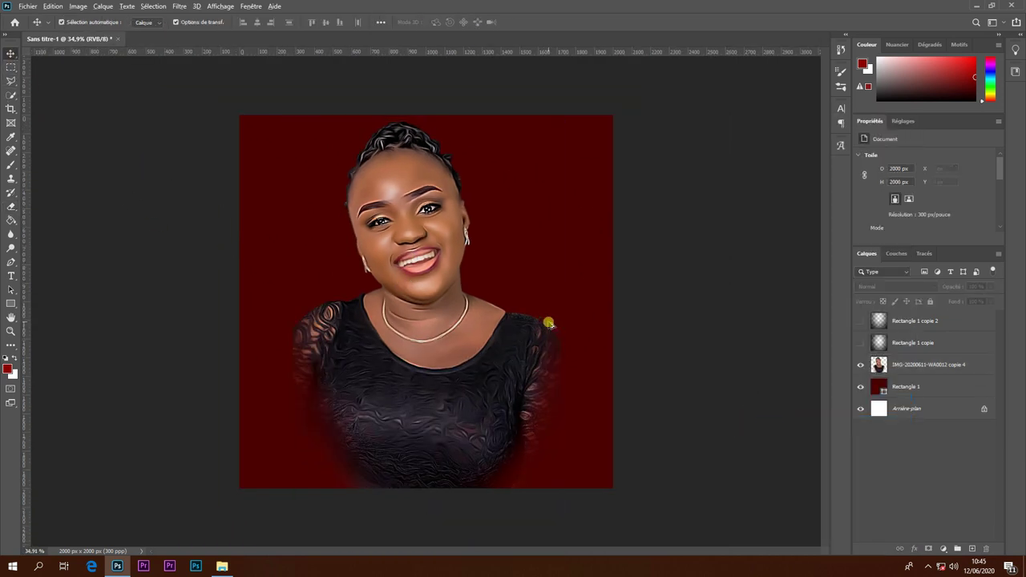
{"action": "scroll", "coordinate": [405, 232], "scroll_direction": "down", "scroll_amount": 2}
{"action": "scroll", "coordinate": [406, 234], "scroll_direction": "up", "scroll_amount": 3}
{"action": "scroll", "coordinate": [413, 228], "scroll_direction": "down", "scroll_amount": 2}
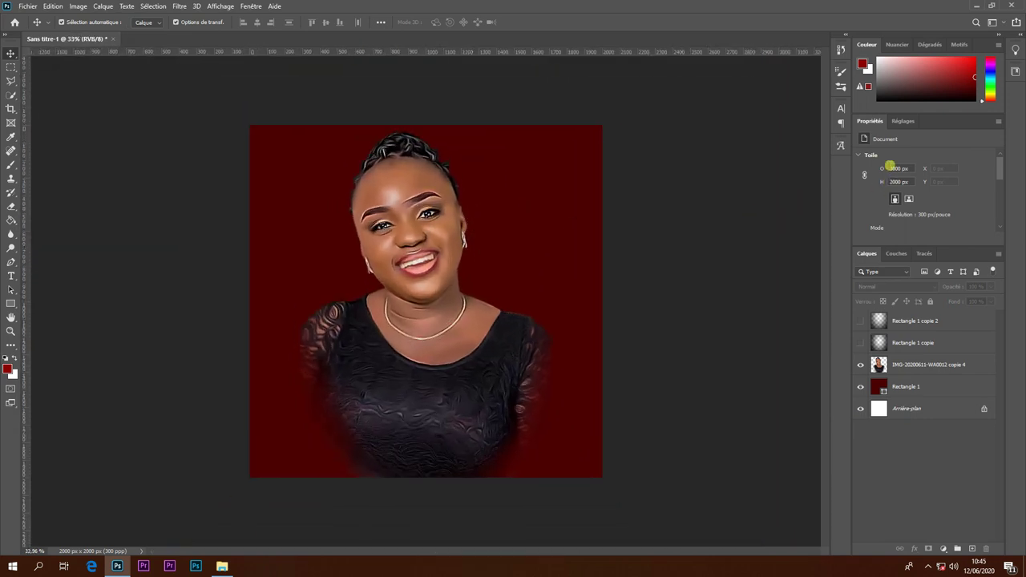
{"action": "left_click", "coordinate": [903, 121]}
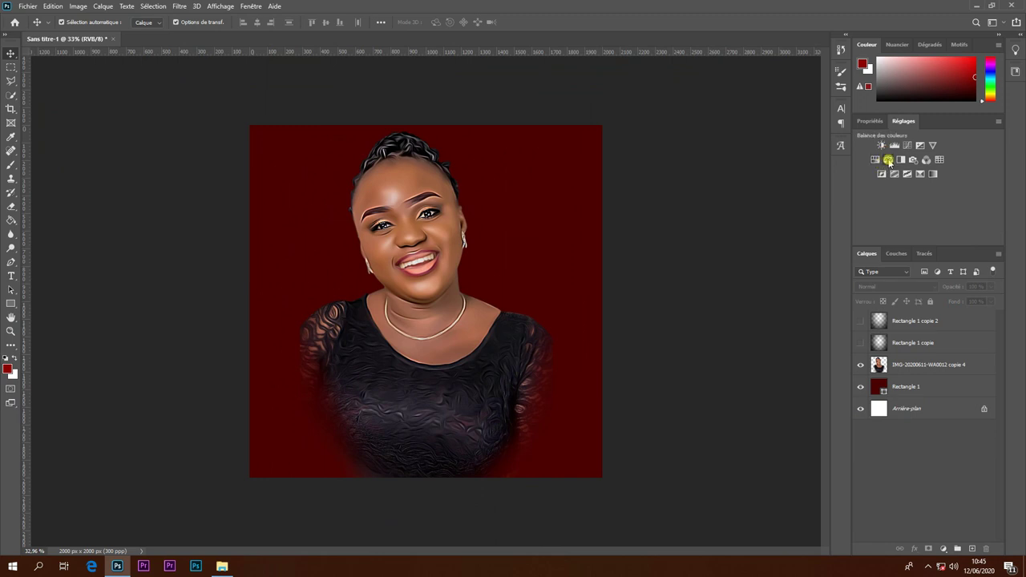
Add Balance des couleurs: shadows Magenta −22, Bleu +6; highlights Magenta −14, Jaune −12.
{"action": "left_click", "coordinate": [888, 160]}
{"action": "left_click", "coordinate": [909, 158]}
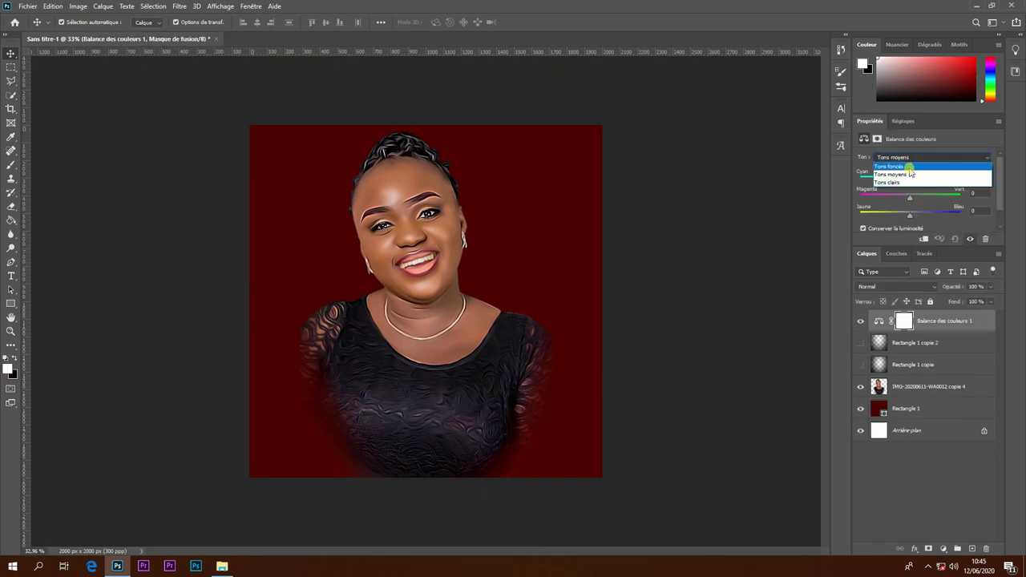
{"action": "left_click", "coordinate": [909, 169]}
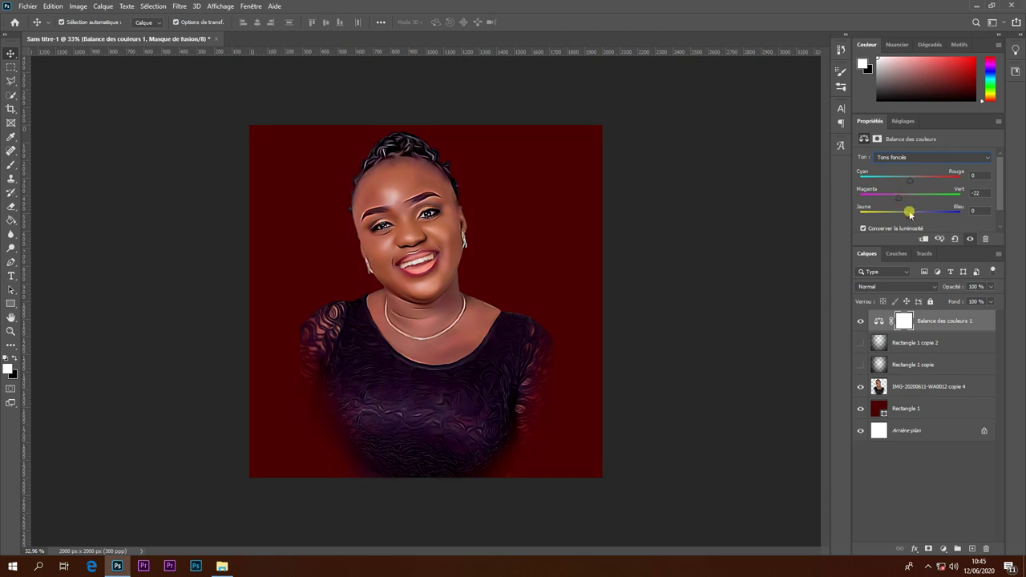
{"action": "left_click", "coordinate": [916, 156]}
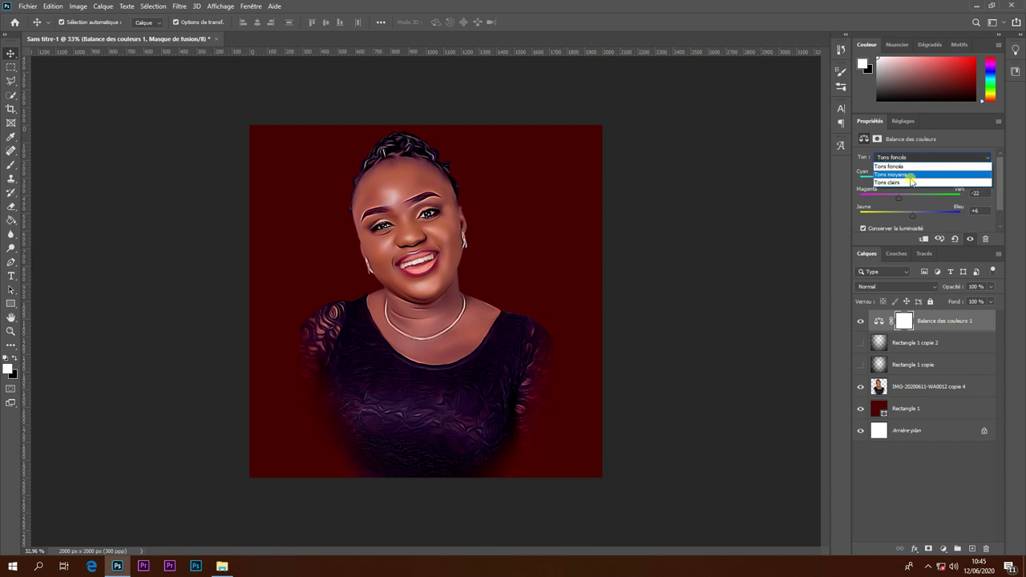
{"action": "left_click", "coordinate": [911, 183]}
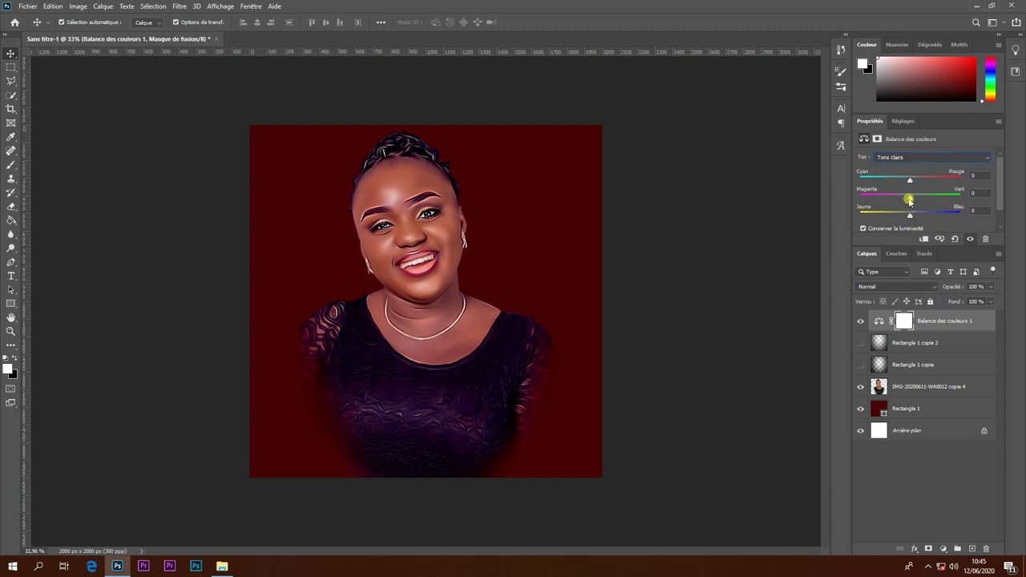
{"action": "left_click_drag", "start_coordinate": [909, 214], "coordinate": [915, 218]}
{"action": "left_click", "coordinate": [903, 121]}
Add Luminosité/Contraste at 9, group both adjustments into Groupe 1, and hide the group.
{"action": "left_click", "coordinate": [863, 153]}
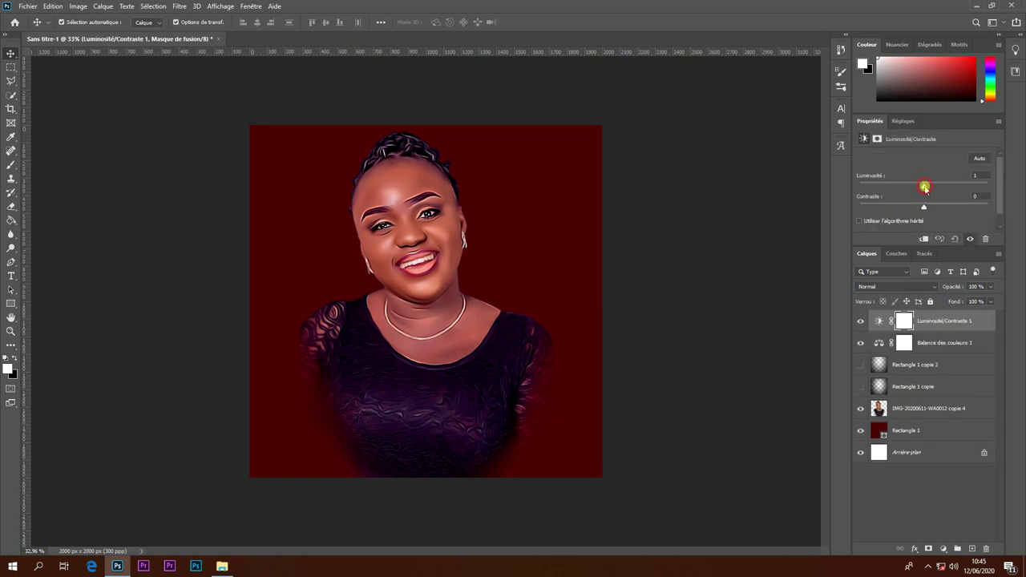
{"action": "left_click", "coordinate": [861, 322]}
{"action": "left_click", "coordinate": [927, 341]}
{"action": "left_click_drag", "start_coordinate": [930, 327], "coordinate": [957, 550]}
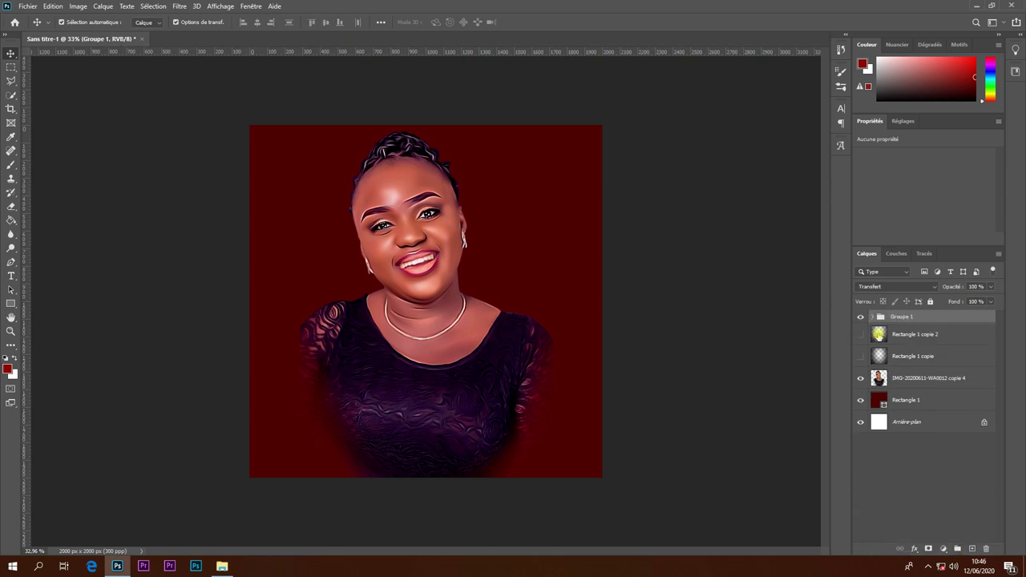
{"action": "left_click", "coordinate": [860, 317]}
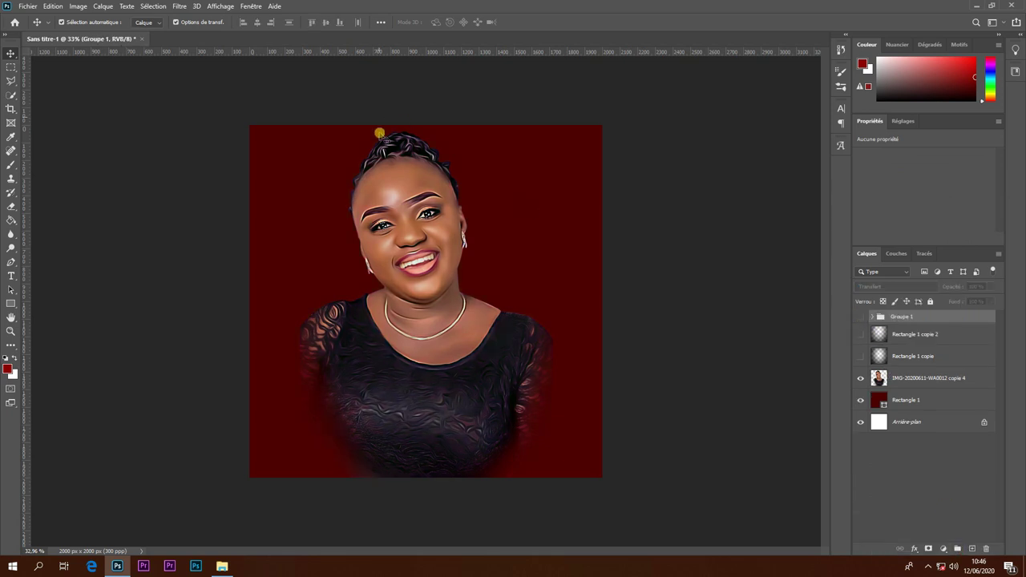
Toggle Groupe 1 back on to compare the portrait before and after the adjustments.
{"action": "scroll", "coordinate": [380, 132], "scroll_direction": "up", "scroll_amount": 3}
{"action": "scroll", "coordinate": [379, 131], "scroll_direction": "up", "scroll_amount": 2}
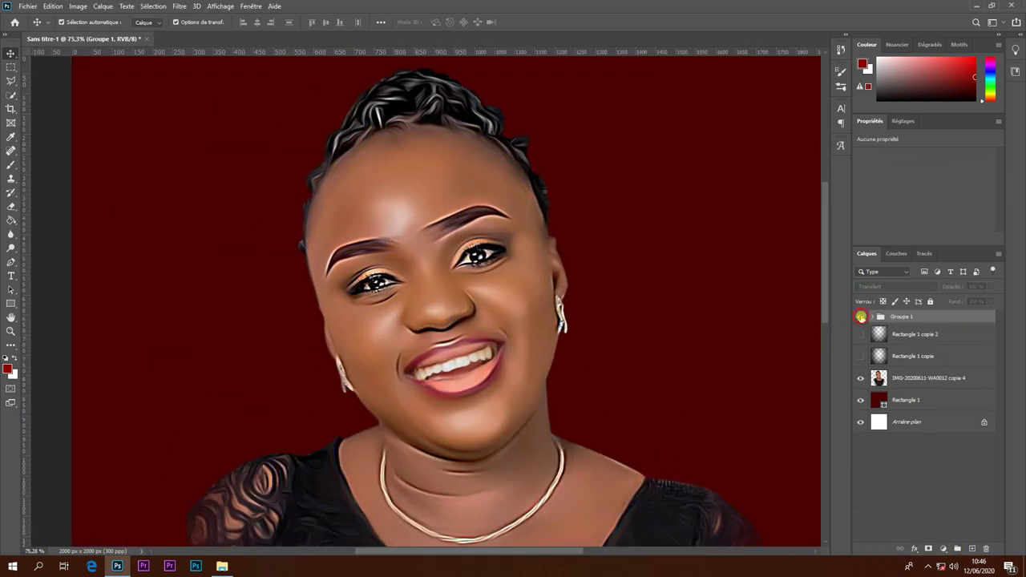
{"action": "left_click", "coordinate": [860, 317]}
{"action": "left_click", "coordinate": [860, 317]}
Make the Rectangle 1 copie 2 and Rectangle 1 copie vignette layers visible.
{"action": "scroll", "coordinate": [584, 269], "scroll_direction": "down", "scroll_amount": 2}
{"action": "scroll", "coordinate": [585, 269], "scroll_direction": "down", "scroll_amount": 2}
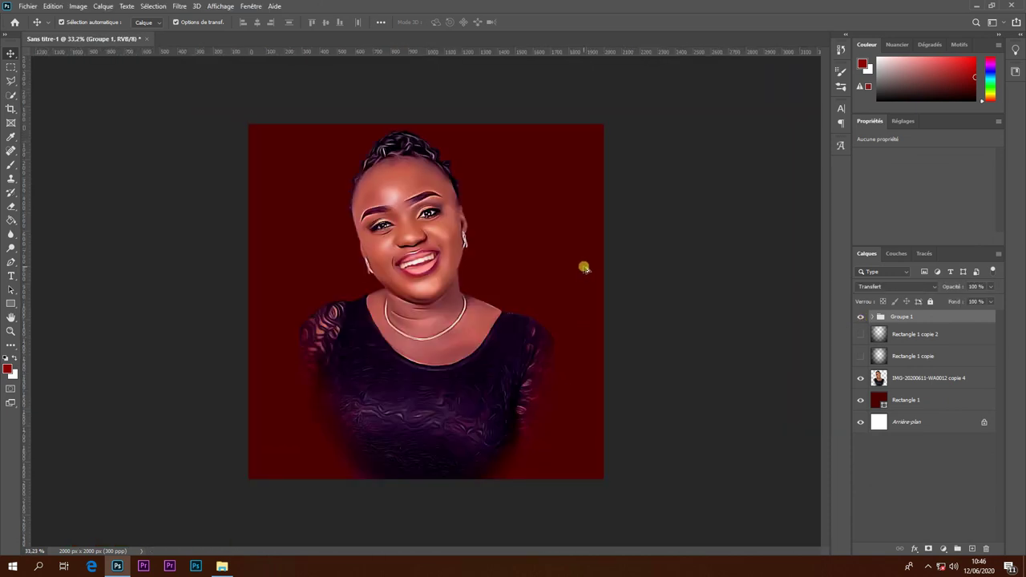
{"action": "scroll", "coordinate": [584, 263], "scroll_direction": "down", "scroll_amount": 1}
{"action": "left_click", "coordinate": [860, 334]}
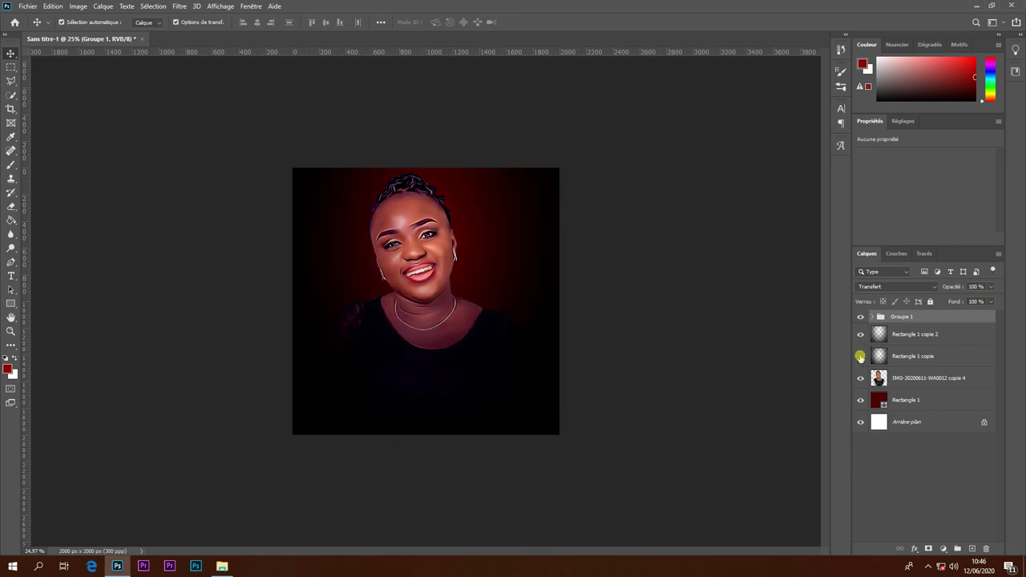
{"action": "left_click", "coordinate": [860, 357]}
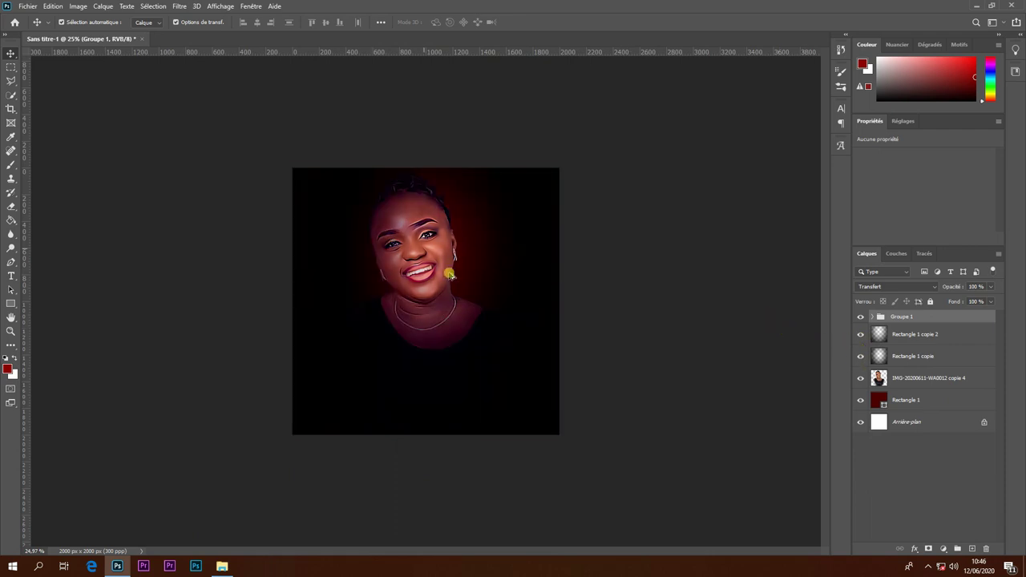
{"action": "scroll", "coordinate": [450, 277], "scroll_direction": "up", "scroll_amount": 1}
{"action": "left_click", "coordinate": [149, 169]}
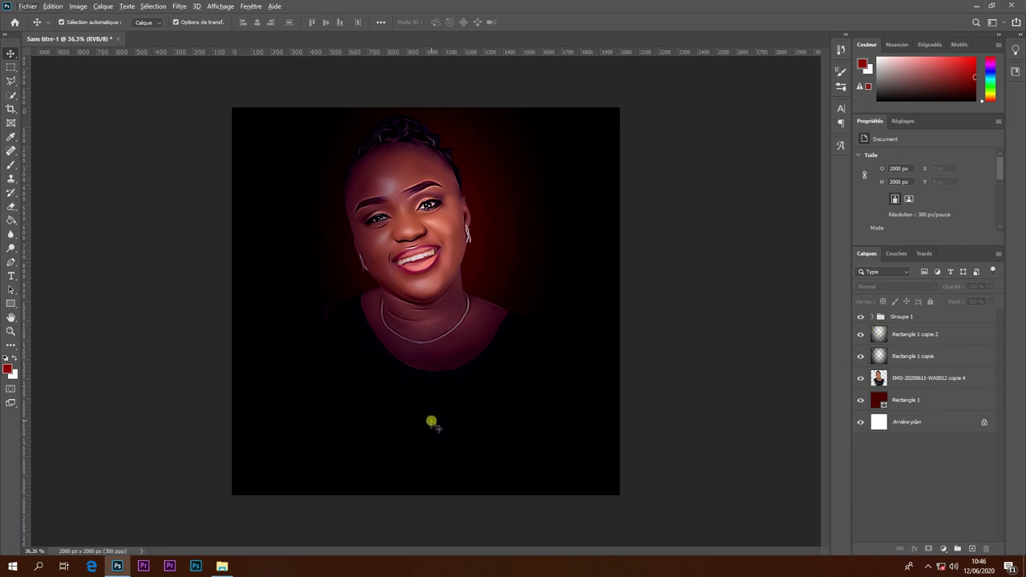
{"action": "left_click", "coordinate": [437, 424]}
Free-transform both vignette rectangles, stretching their bottom edges down past the canvas.
{"action": "key", "text": "ctrl+t"}
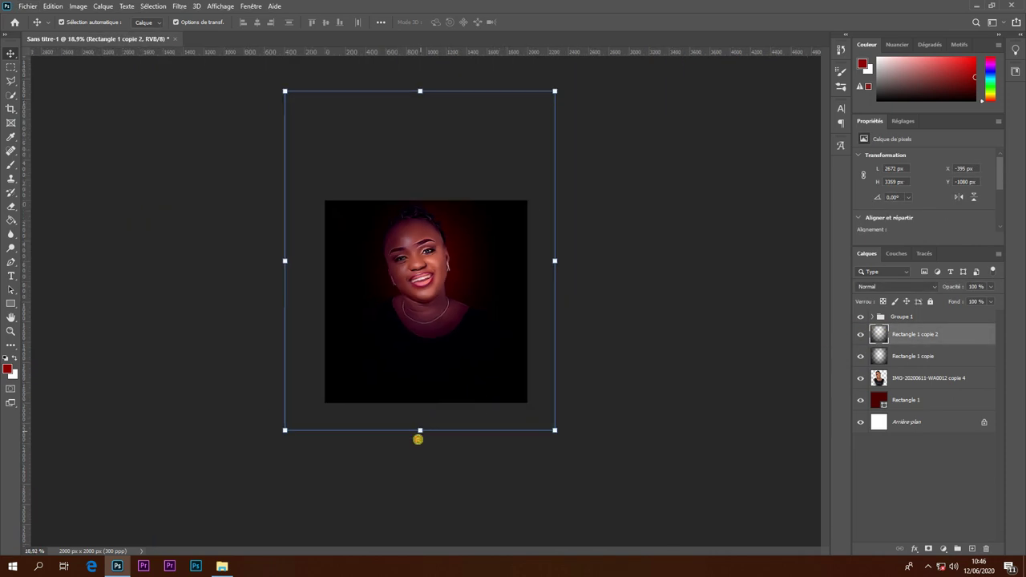
{"action": "left_click_drag", "start_coordinate": [419, 429], "coordinate": [424, 538]}
{"action": "left_click", "coordinate": [882, 356]}
{"action": "left_click_drag", "start_coordinate": [425, 405], "coordinate": [425, 476]}
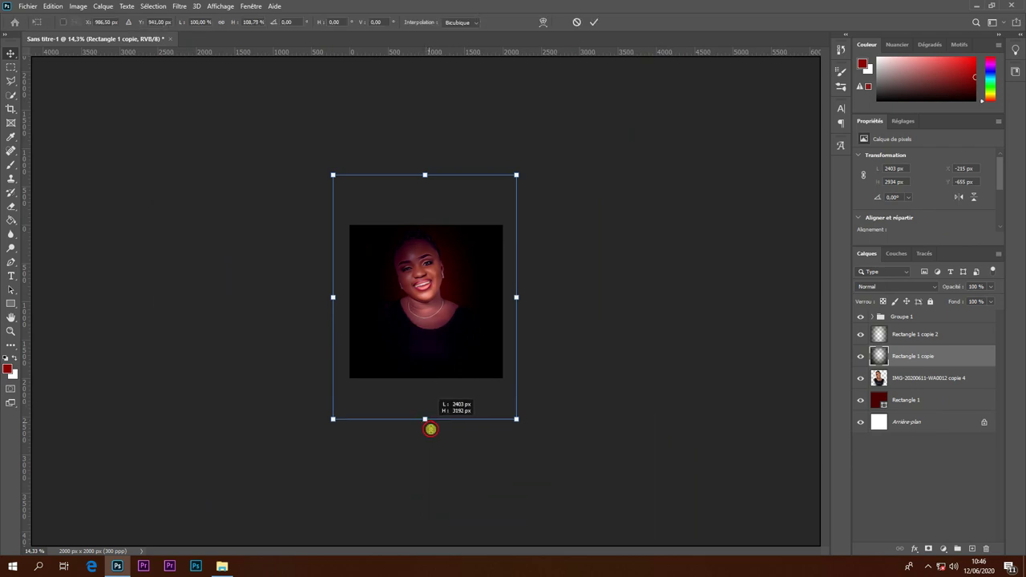
Stretch the vignette rectangles' top edges upward past the canvas and commit the transform.
{"action": "scroll", "coordinate": [405, 238], "scroll_direction": "up", "scroll_amount": 3}
{"action": "scroll", "coordinate": [408, 237], "scroll_direction": "down", "scroll_amount": 2}
{"action": "left_click_drag", "start_coordinate": [422, 87], "coordinate": [423, 24]}
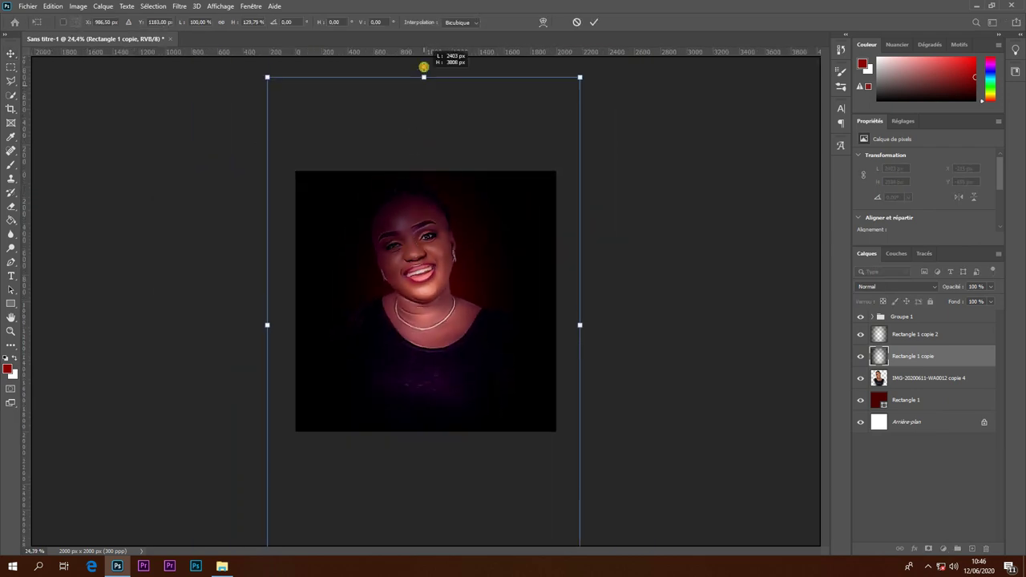
{"action": "scroll", "coordinate": [400, 257], "scroll_direction": "up", "scroll_amount": 2}
{"action": "scroll", "coordinate": [401, 258], "scroll_direction": "down", "scroll_amount": 2}
{"action": "left_click", "coordinate": [950, 334]}
{"action": "scroll", "coordinate": [561, 277], "scroll_direction": "down", "scroll_amount": 1}
{"action": "left_click_drag", "start_coordinate": [421, 130], "coordinate": [421, 121]}
{"action": "left_click", "coordinate": [593, 21]}
{"action": "scroll", "coordinate": [196, 195], "scroll_direction": "up", "scroll_amount": 3}
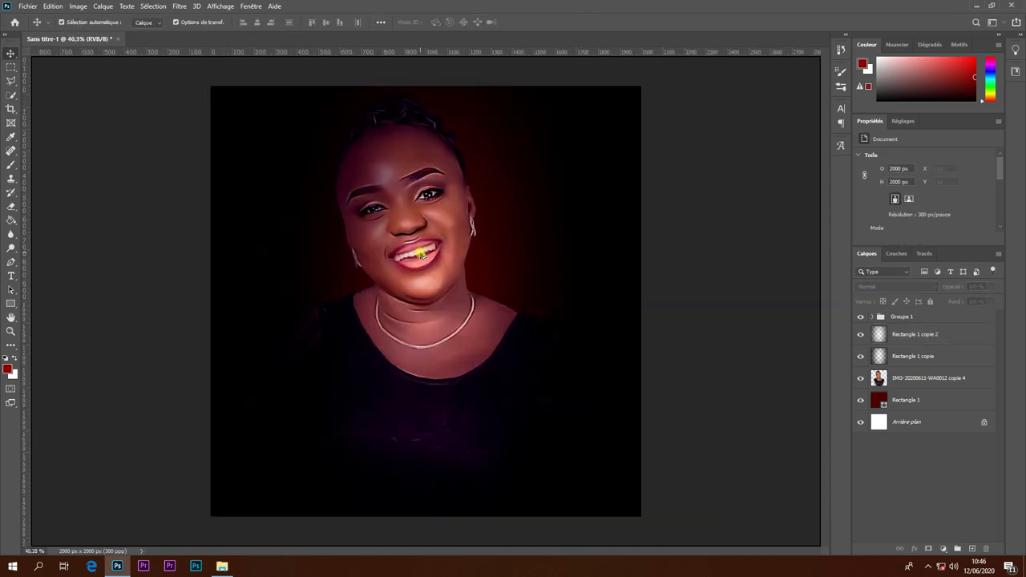
{"action": "scroll", "coordinate": [196, 195], "scroll_direction": "up", "scroll_amount": 1}
Erase the dark vignette overlay from the forehead, face and chest, using 71% opacity on the chest.
{"action": "left_click", "coordinate": [11, 206]}
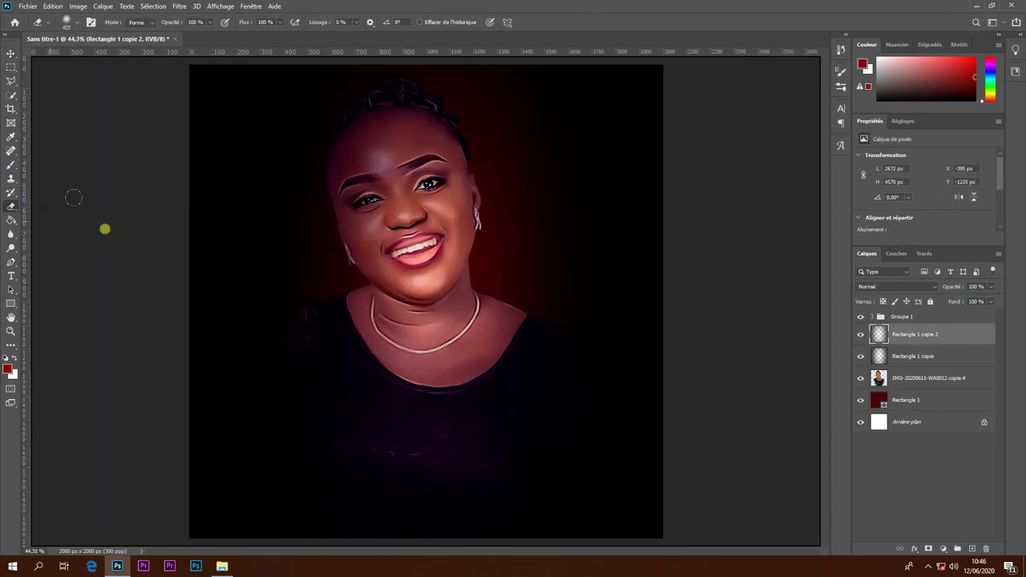
{"action": "left_click_drag", "start_coordinate": [371, 163], "coordinate": [376, 169]}
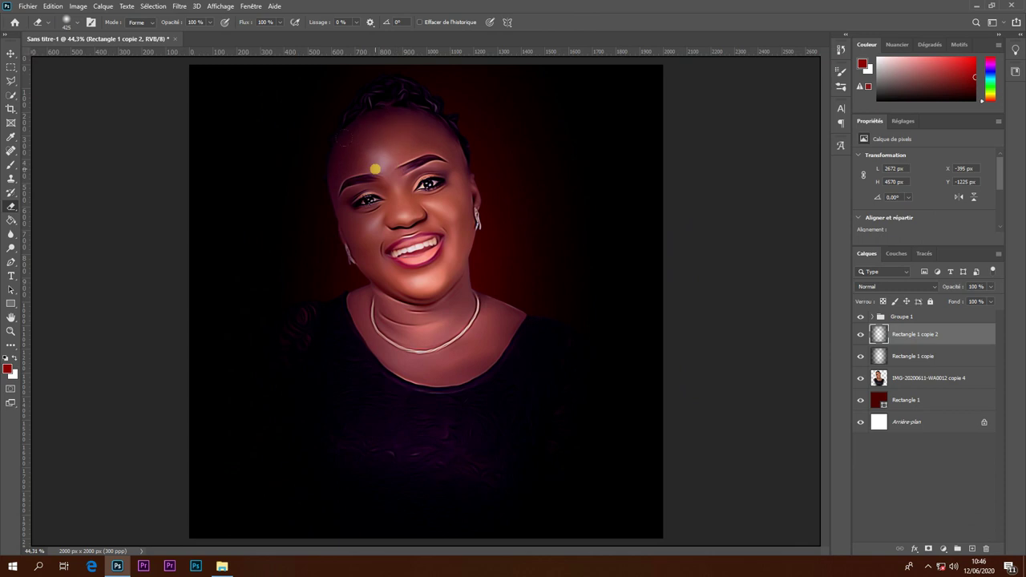
{"action": "left_click_drag", "start_coordinate": [364, 118], "coordinate": [348, 138]}
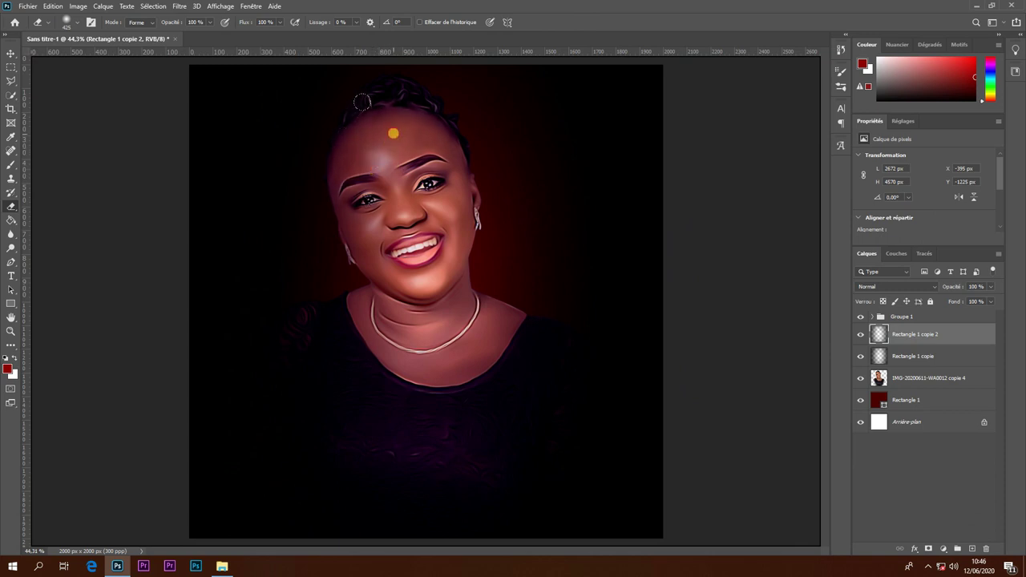
{"action": "left_click_drag", "start_coordinate": [377, 136], "coordinate": [417, 268]}
{"action": "key", "text": "alt+bracketleft"}
{"action": "key", "text": "7"}
{"action": "key", "text": "1"}
{"action": "left_click_drag", "start_coordinate": [389, 326], "coordinate": [431, 426]}
{"action": "scroll", "coordinate": [442, 335], "scroll_direction": "down", "scroll_amount": 2}
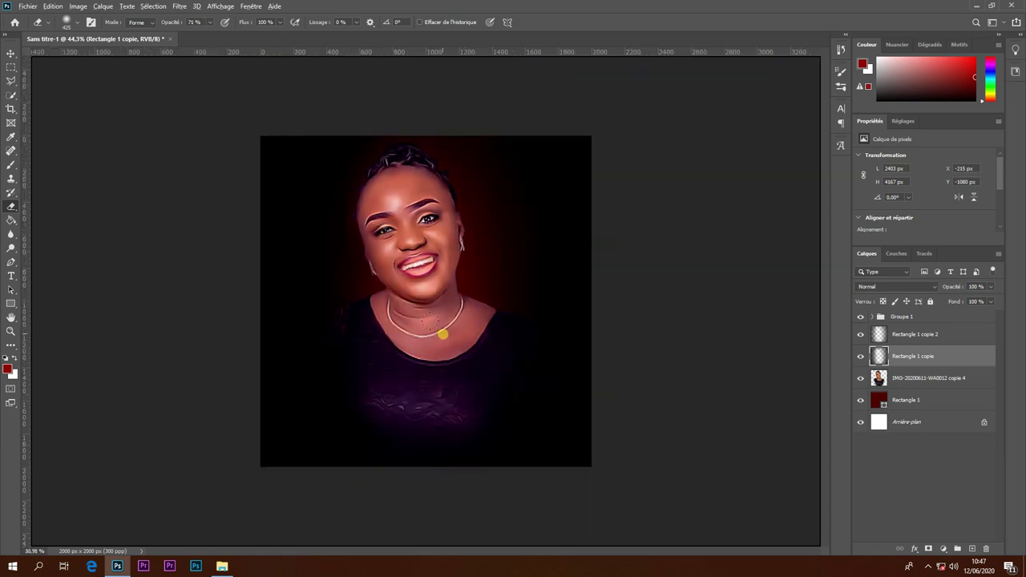
{"action": "scroll", "coordinate": [424, 320], "scroll_direction": "up", "scroll_amount": 2}
{"action": "scroll", "coordinate": [424, 195], "scroll_direction": "down", "scroll_amount": 2}
Group both vignette rectangles into Groupe 2 and lower its opacity to 95%.
{"action": "key", "text": "v"}
{"action": "left_click", "coordinate": [914, 334], "text": "shift"}
{"action": "left_click_drag", "start_coordinate": [914, 345], "coordinate": [957, 548]}
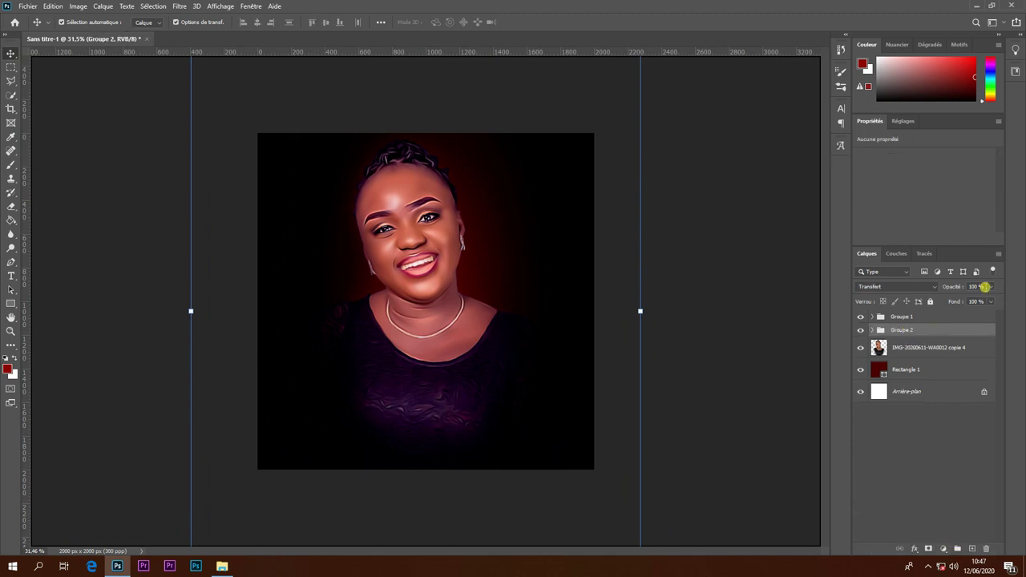
{"action": "left_click_drag", "start_coordinate": [992, 289], "coordinate": [981, 303]}
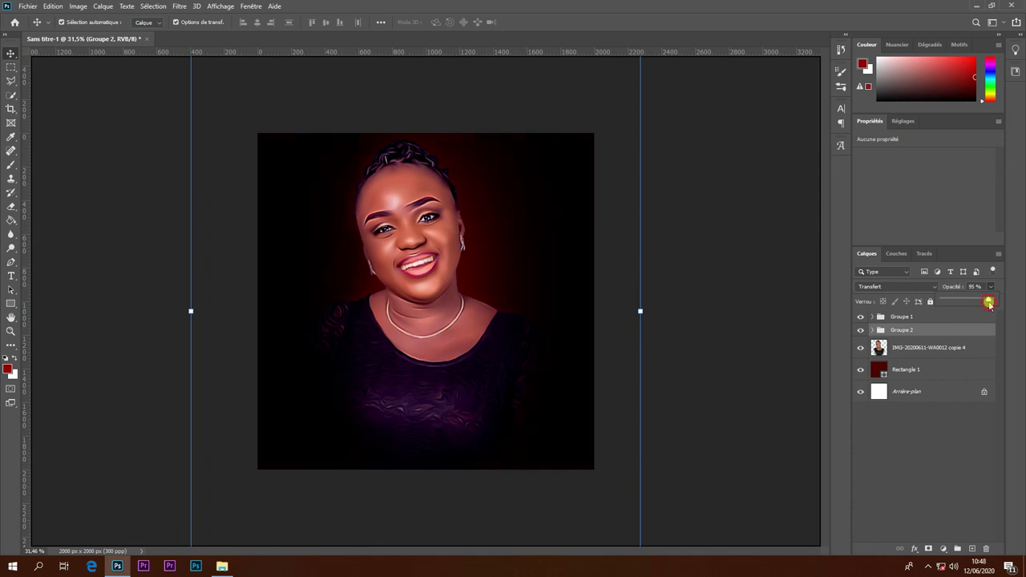
{"action": "left_click", "coordinate": [905, 370]}
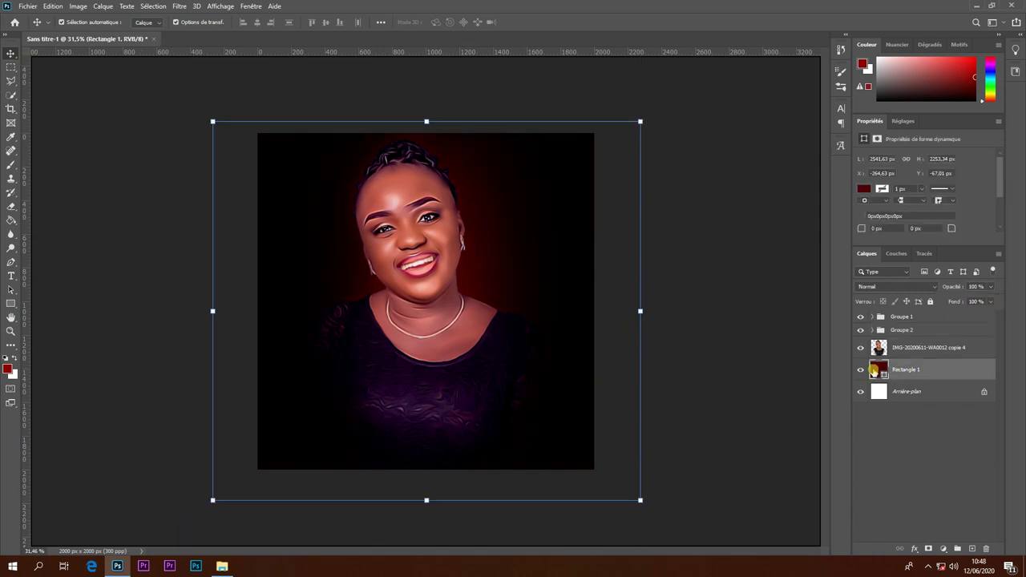
Recolour the Rectangle 1 background fill to deep red a60404 in the Color Picker.
{"action": "double_click", "coordinate": [874, 369]}
{"action": "mouse_move", "coordinate": [494, 112]}
{"action": "left_mouse_down"}
{"action": "mouse_move", "coordinate": [694, 284]}
{"action": "mouse_move", "coordinate": [740, 300]}
{"action": "left_mouse_up"}
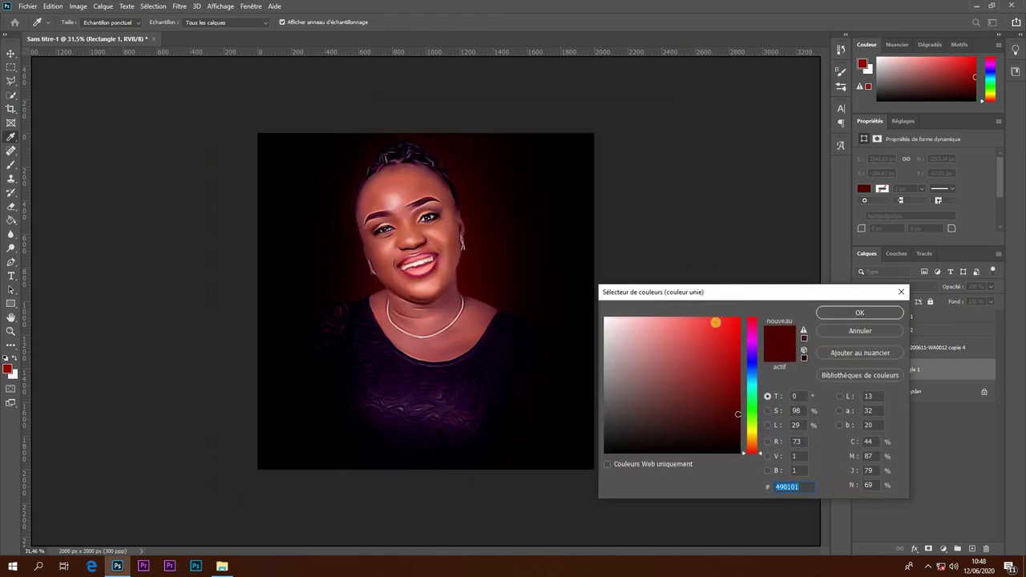
{"action": "left_click_drag", "start_coordinate": [724, 334], "coordinate": [704, 347]}
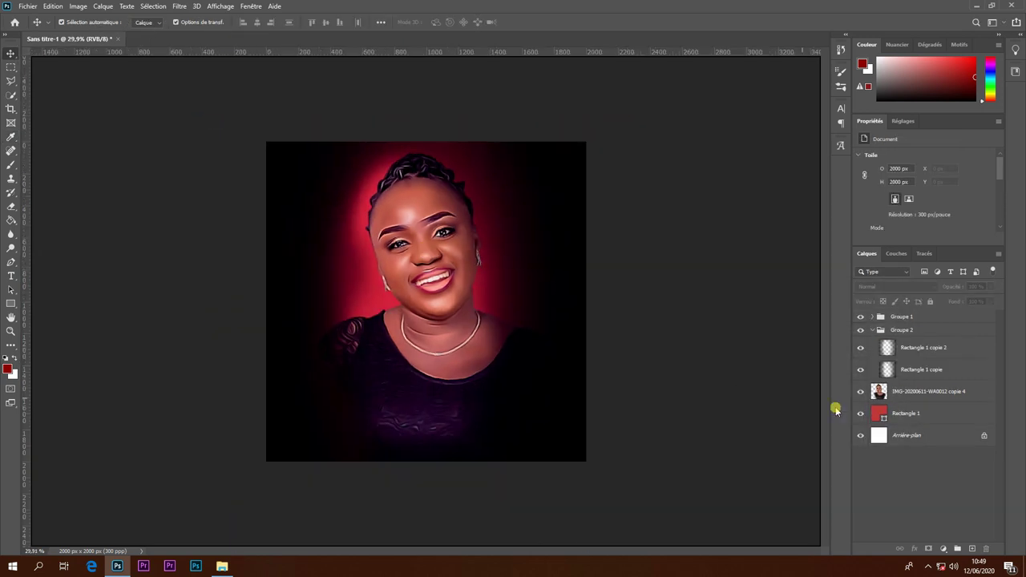
{"action": "double_click", "coordinate": [879, 416]}
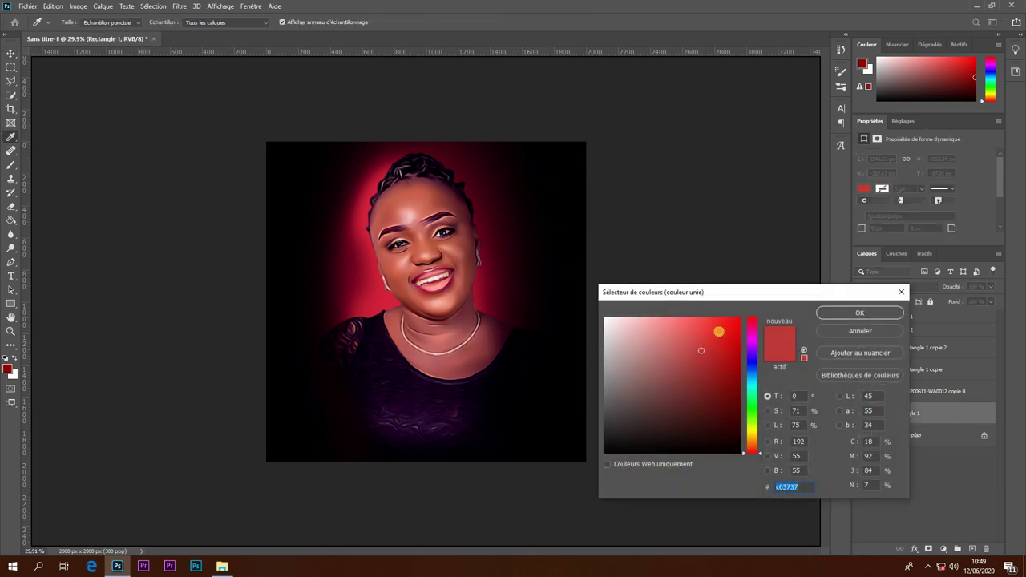
{"action": "left_click", "coordinate": [716, 330]}
{"action": "left_click", "coordinate": [736, 372]}
{"action": "left_click_drag", "start_coordinate": [735, 369], "coordinate": [736, 364]}
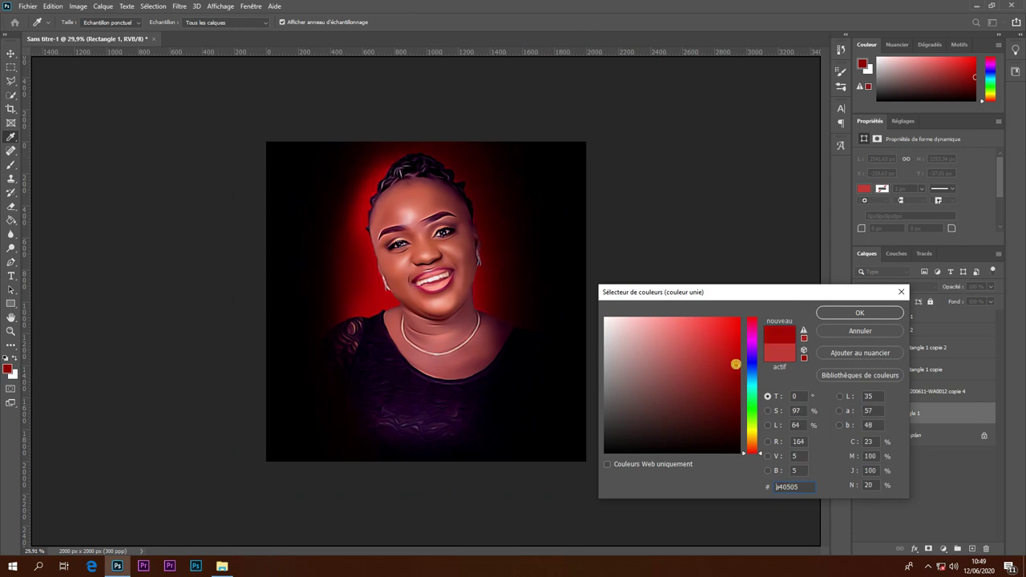
{"action": "left_click", "coordinate": [737, 376]}
{"action": "left_click", "coordinate": [821, 313]}
{"action": "left_click", "coordinate": [632, 330]}
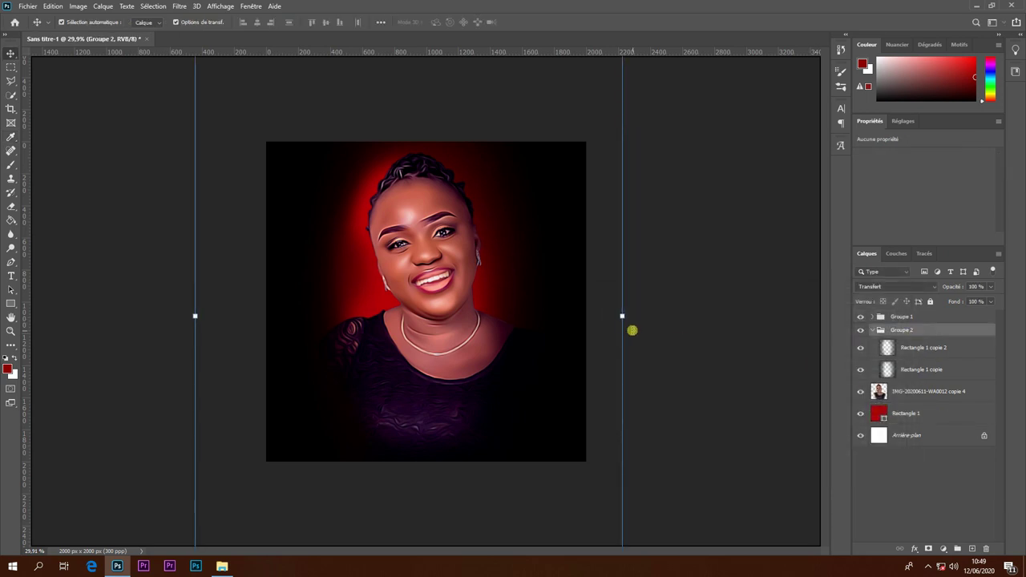
{"action": "key", "text": "ctrl+plus"}
Collapse the vignette group and add a new empty layer above Groupe 1.
{"action": "left_click", "coordinate": [873, 330]}
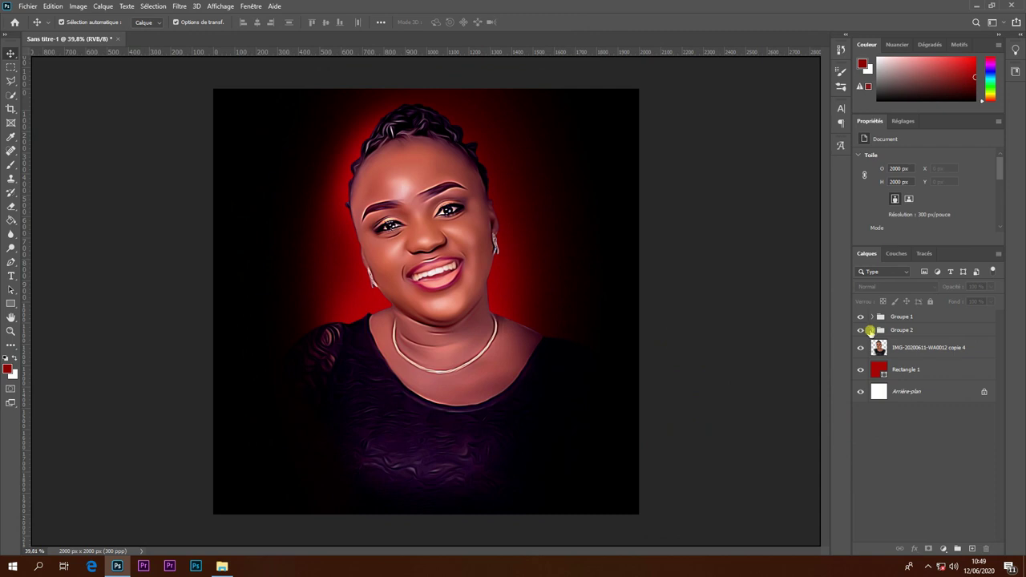
{"action": "key", "text": "ctrl+minus"}
{"action": "scroll", "coordinate": [424, 183], "scroll_direction": "up", "scroll_amount": 1}
{"action": "scroll", "coordinate": [449, 257], "scroll_direction": "up", "scroll_amount": 3}
{"action": "scroll", "coordinate": [457, 270], "scroll_direction": "up", "scroll_amount": 1}
{"action": "scroll", "coordinate": [454, 274], "scroll_direction": "up", "scroll_amount": 2}
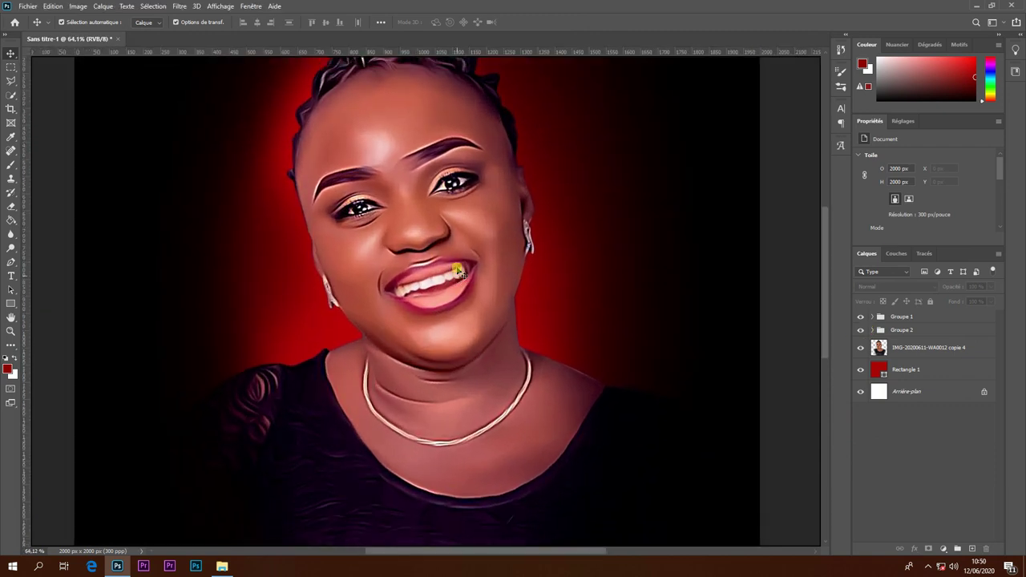
{"action": "left_click", "coordinate": [920, 318]}
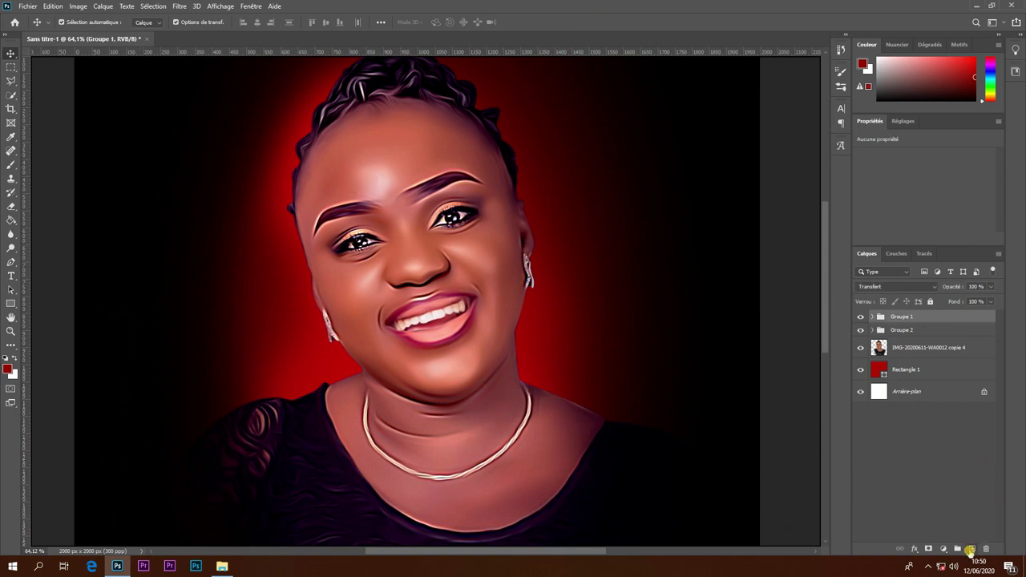
{"action": "left_click", "coordinate": [970, 549]}
Dab soft white light on the forehead with a white soft round brush.
{"action": "left_click", "coordinate": [10, 165]}
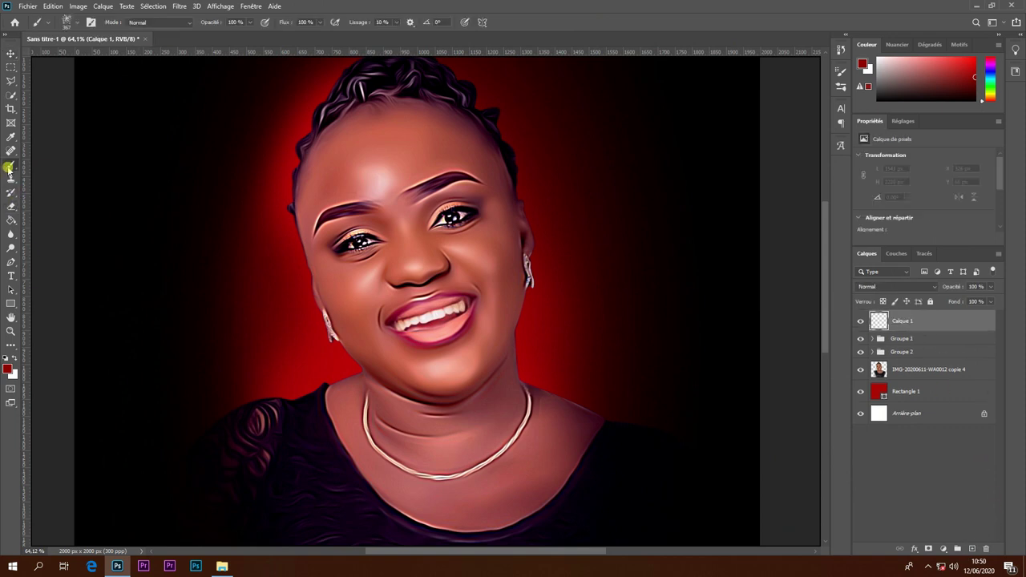
{"action": "left_click", "coordinate": [74, 22]}
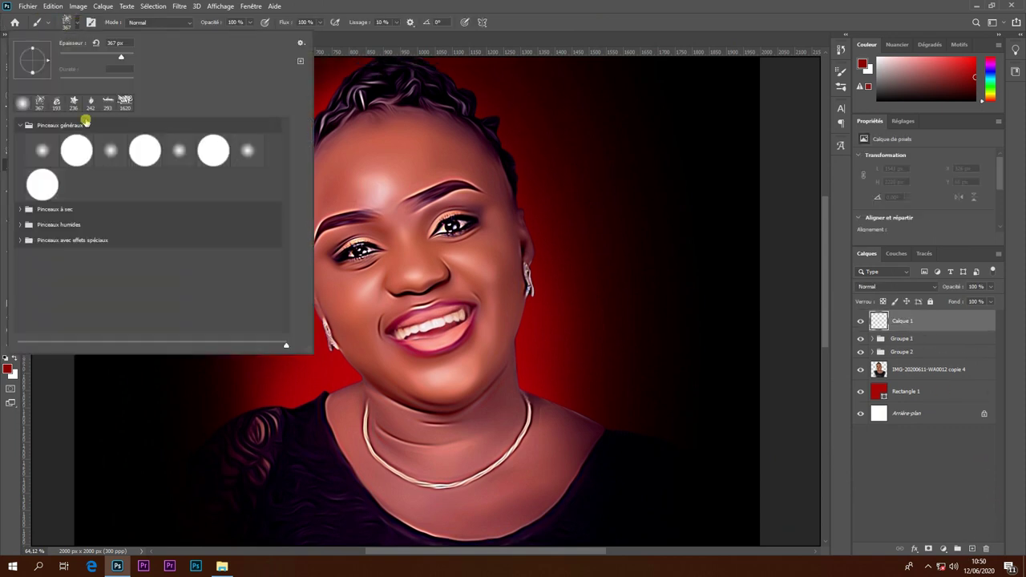
{"action": "left_click", "coordinate": [42, 150]}
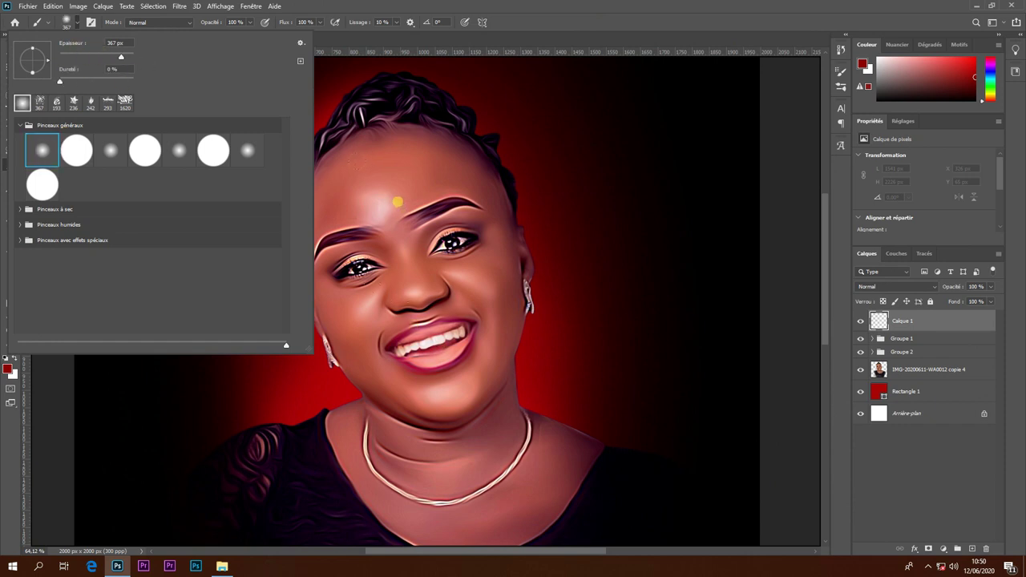
{"action": "left_click", "coordinate": [8, 369]}
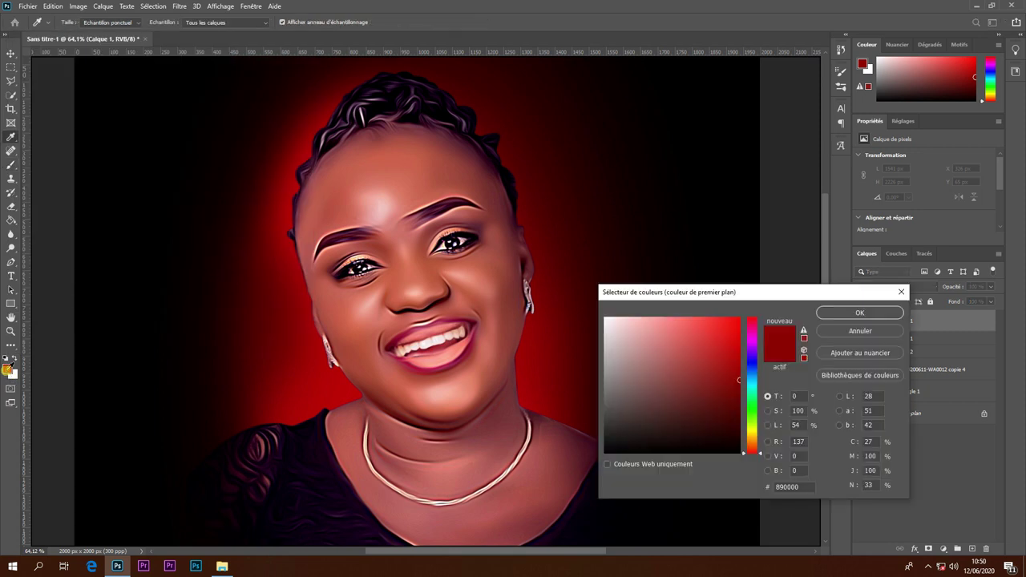
{"action": "left_click_drag", "start_coordinate": [600, 391], "coordinate": [554, 270]}
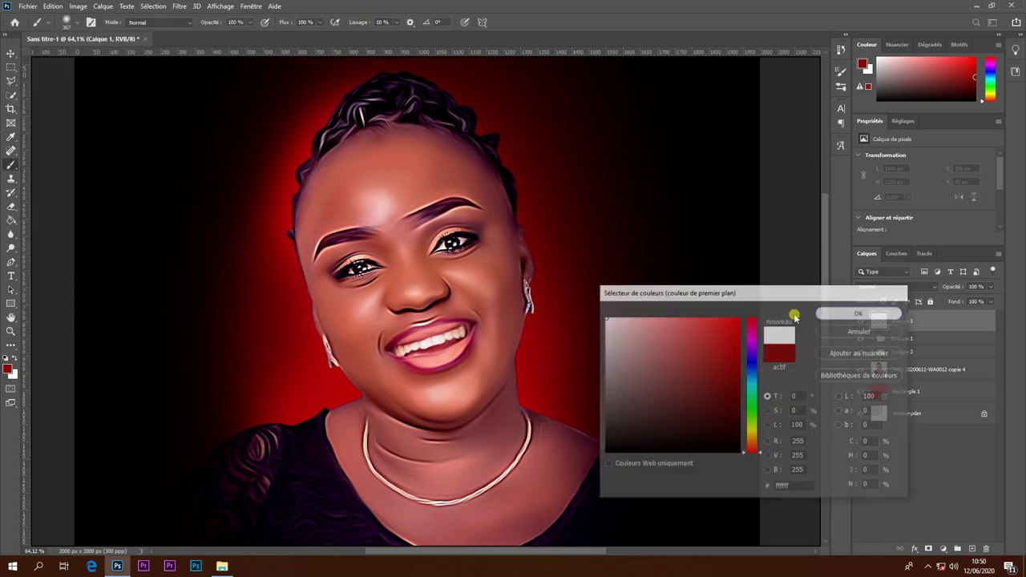
{"action": "left_click", "coordinate": [854, 313]}
{"action": "left_click", "coordinate": [386, 199]}
Shrink the forehead glow to about half, position it, and fade it to 36% opacity.
{"action": "left_click", "coordinate": [10, 53]}
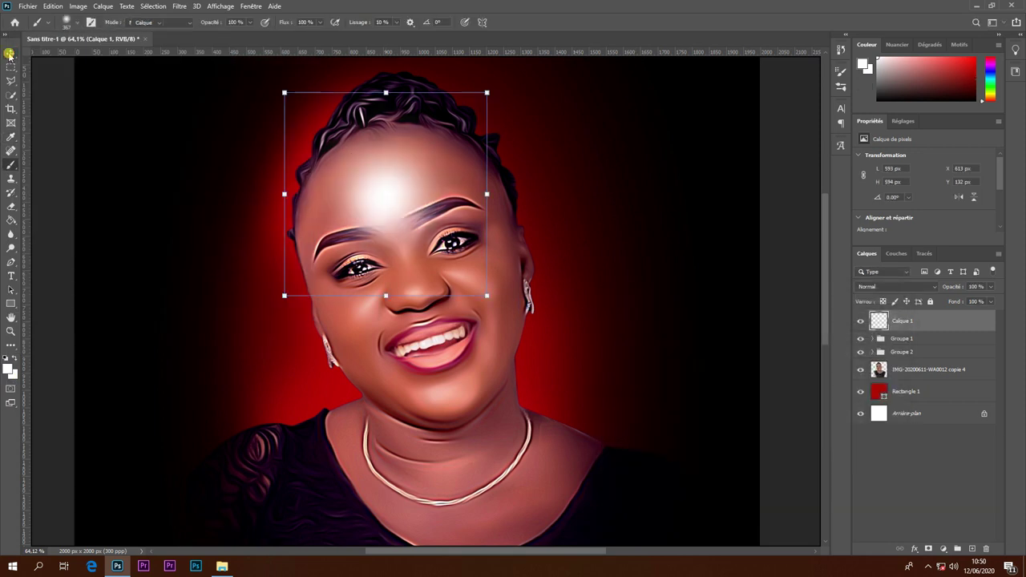
{"action": "left_click_drag", "start_coordinate": [486, 90], "coordinate": [447, 140]}
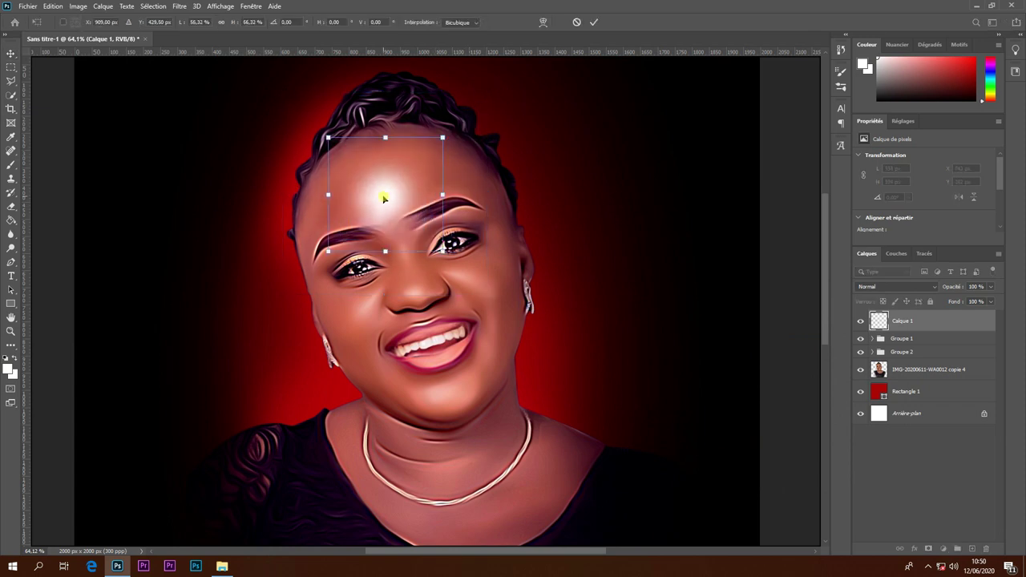
{"action": "left_click_drag", "start_coordinate": [384, 198], "coordinate": [386, 187]}
{"action": "left_click", "coordinate": [594, 25]}
{"action": "left_click", "coordinate": [990, 286]}
{"action": "left_click_drag", "start_coordinate": [992, 299], "coordinate": [961, 300]}
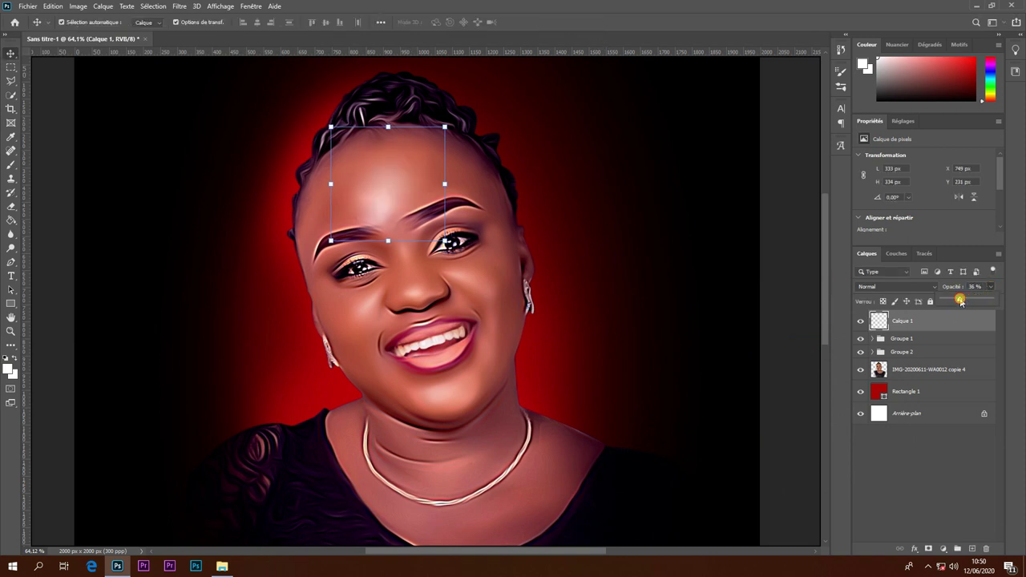
{"action": "left_click_drag", "start_coordinate": [423, 202], "coordinate": [422, 216]}
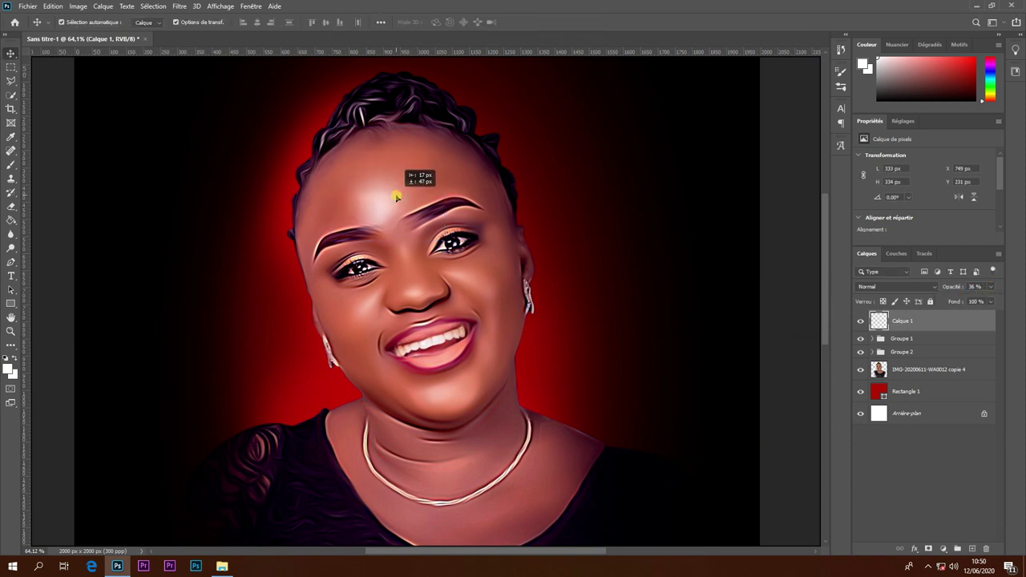
{"action": "left_click", "coordinate": [860, 321]}
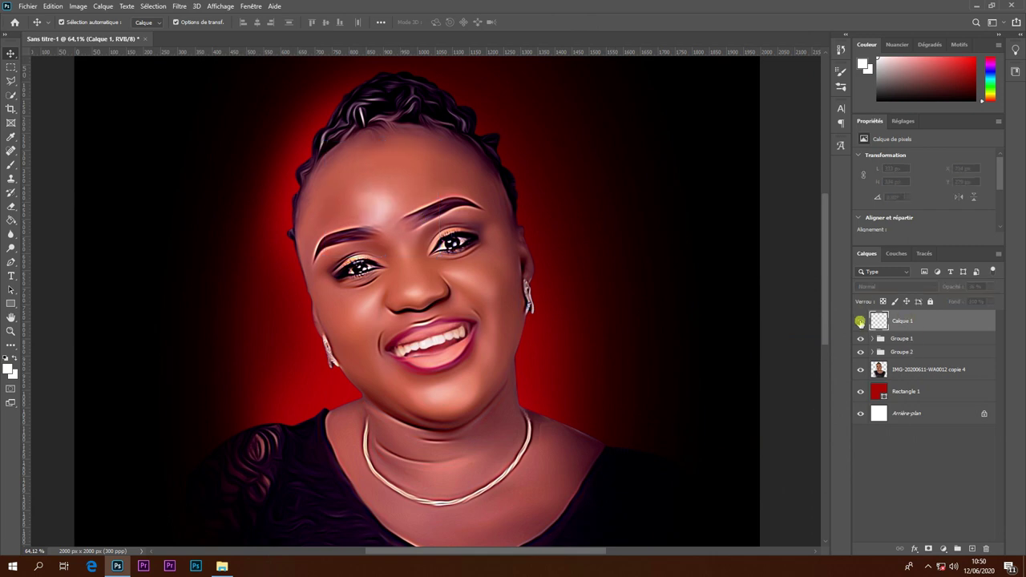
Duplicate the glow onto the chin, flattened and tilted to follow the jaw.
{"action": "mouse_move", "coordinate": [383, 143]}
{"action": "left_mouse_down"}
{"action": "mouse_move", "coordinate": [451, 325]}
{"action": "mouse_move", "coordinate": [450, 383]}
{"action": "left_mouse_up"}
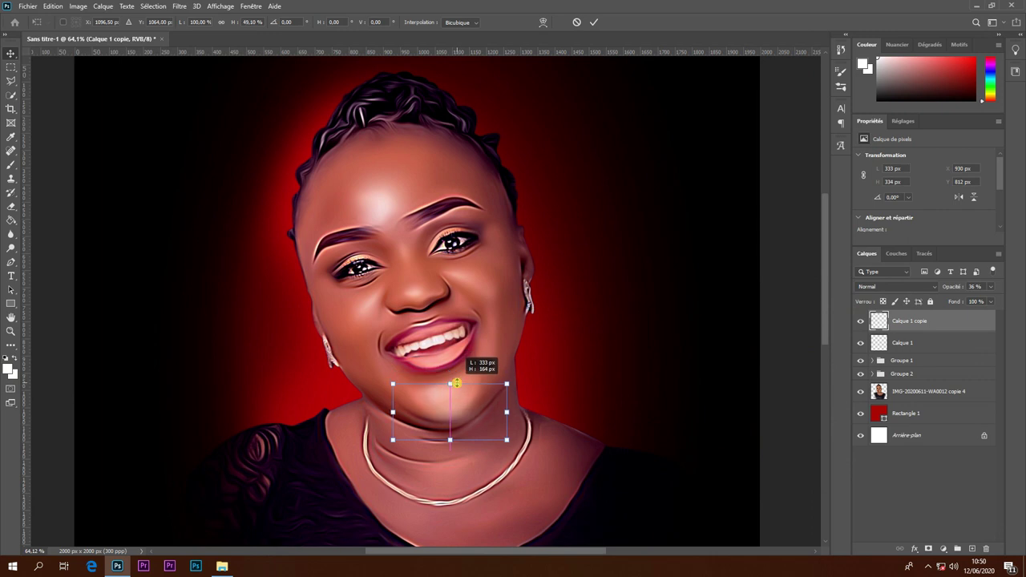
{"action": "left_click_drag", "start_coordinate": [449, 437], "coordinate": [455, 388]}
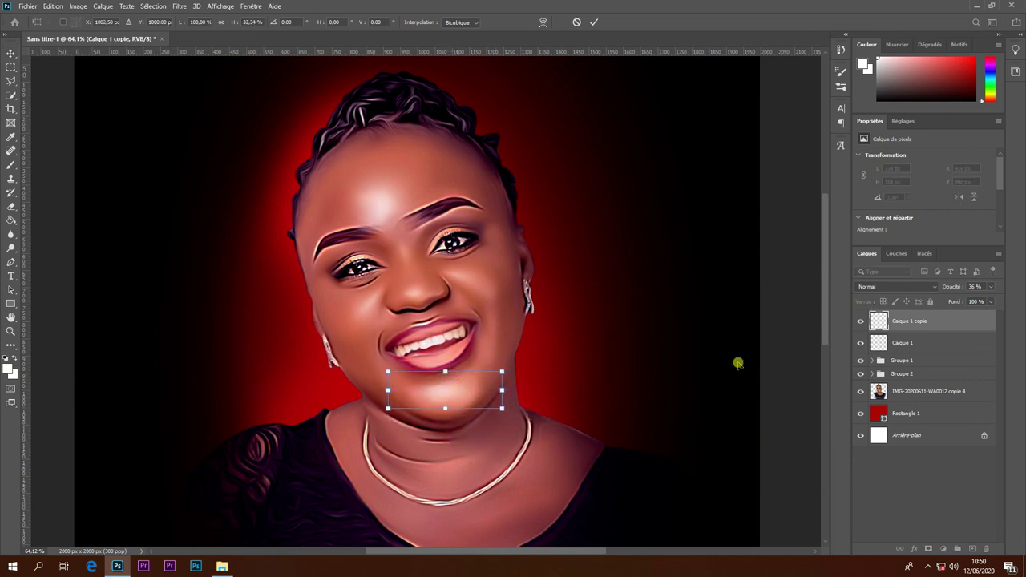
{"action": "left_click", "coordinate": [993, 288]}
{"action": "left_click_drag", "start_coordinate": [974, 301], "coordinate": [978, 300]}
{"action": "left_click_drag", "start_coordinate": [516, 367], "coordinate": [514, 352]}
{"action": "left_click_drag", "start_coordinate": [452, 389], "coordinate": [456, 393]}
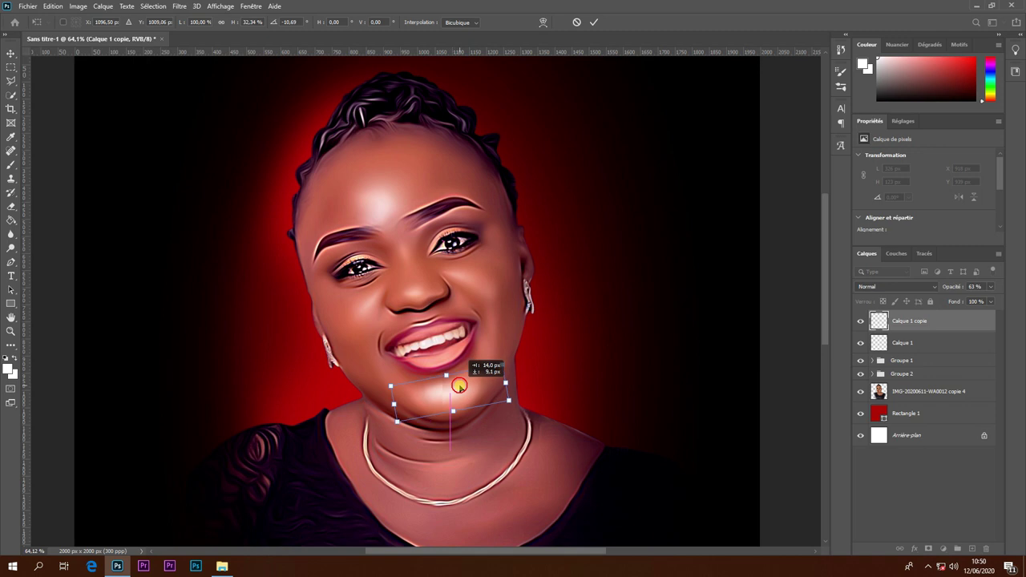
{"action": "left_click", "coordinate": [593, 22]}
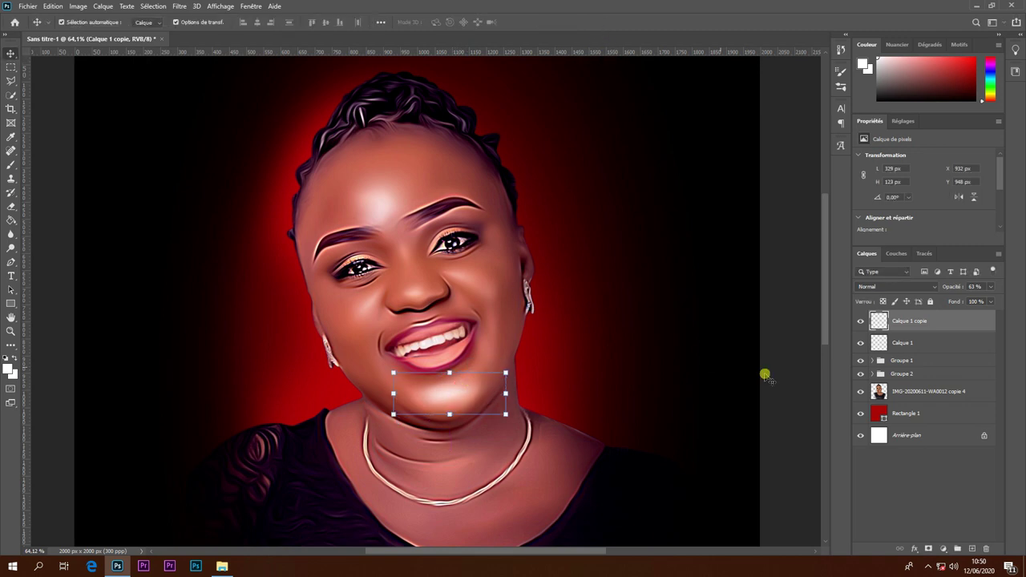
{"action": "left_click", "coordinate": [860, 320]}
{"action": "left_click", "coordinate": [861, 321]}
Refine the chin glow's position and set its opacity to 75%.
{"action": "left_click", "coordinate": [992, 286]}
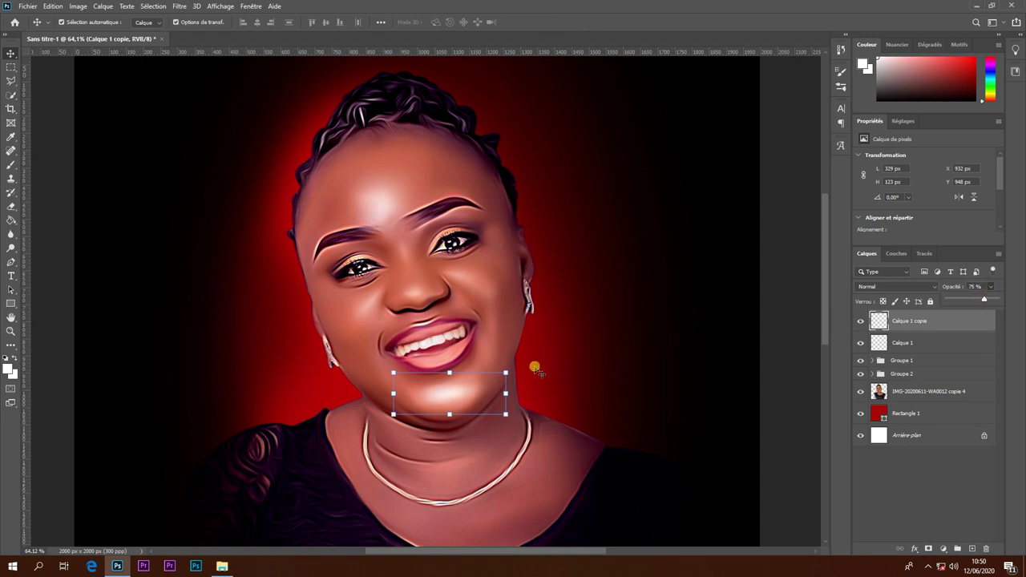
{"action": "key", "text": "ctrl+t"}
{"action": "left_click_drag", "start_coordinate": [461, 392], "coordinate": [449, 401]}
{"action": "left_click", "coordinate": [593, 21]}
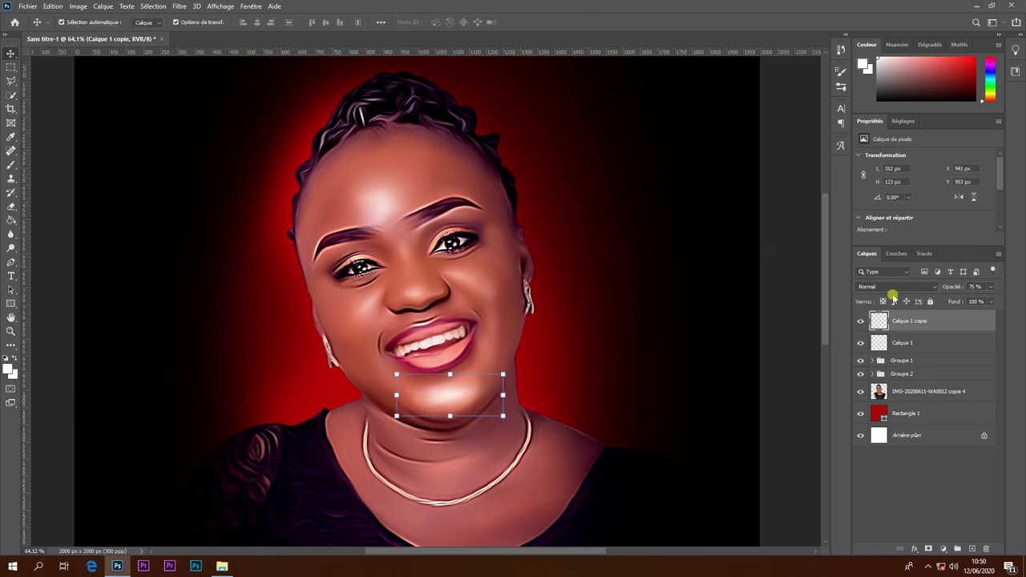
{"action": "left_click", "coordinate": [860, 323]}
{"action": "left_click", "coordinate": [860, 321]}
{"action": "left_click_drag", "start_coordinate": [454, 394], "coordinate": [453, 389]}
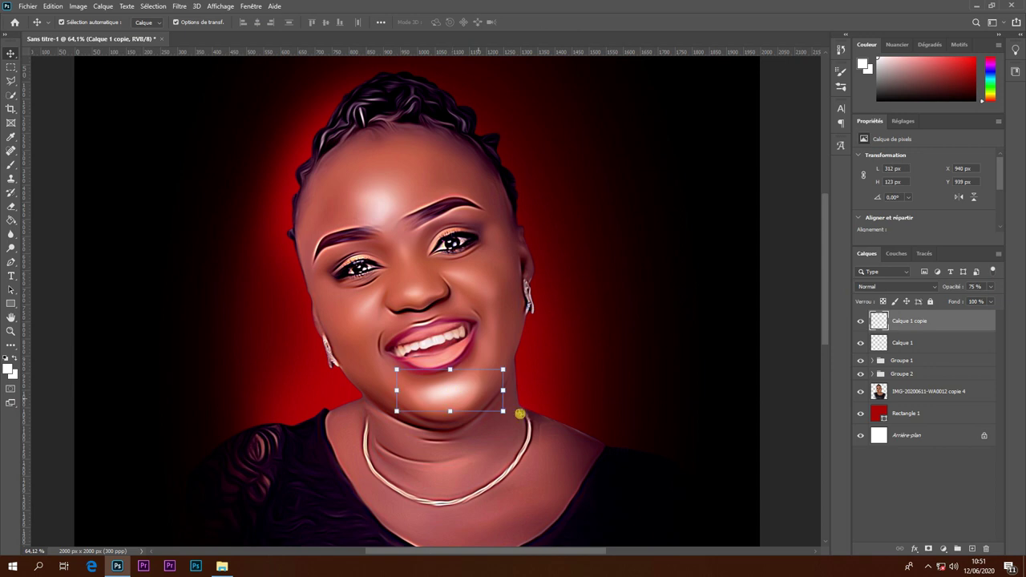
{"action": "left_click", "coordinate": [989, 288]}
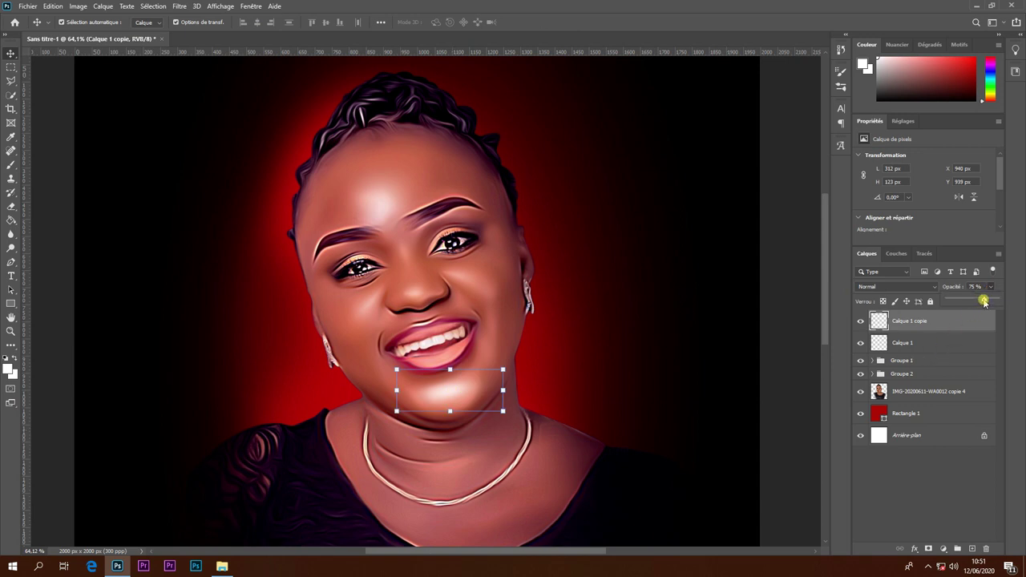
Deselect the chin highlight layer and fit the whole image in the window.
{"action": "left_click", "coordinate": [763, 295]}
{"action": "key", "text": "ctrl+0"}
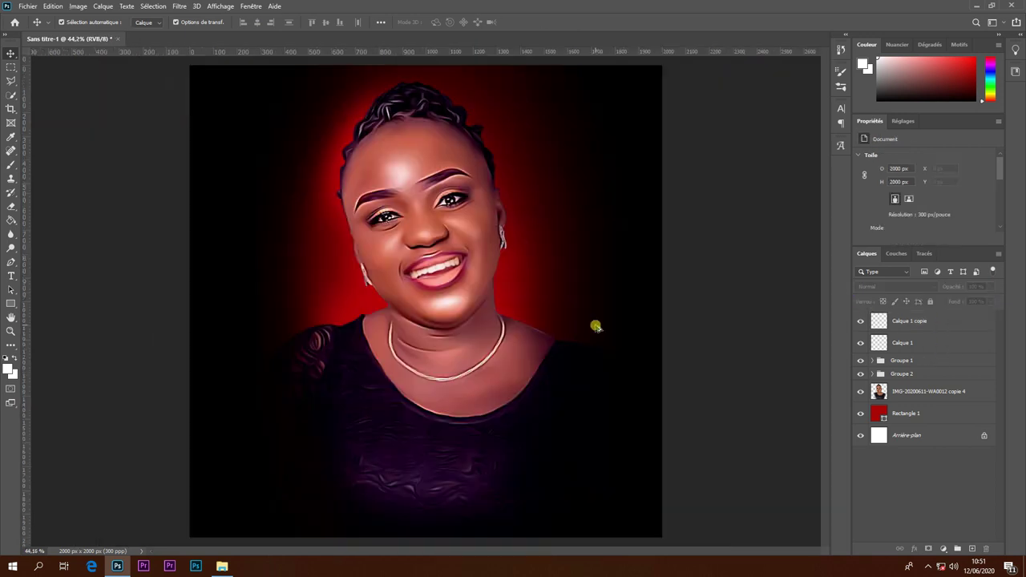
{"action": "scroll", "coordinate": [341, 178], "scroll_direction": "up", "scroll_amount": 1}
{"action": "scroll", "coordinate": [394, 176], "scroll_direction": "up", "scroll_amount": 1}
{"action": "scroll", "coordinate": [394, 183], "scroll_direction": "up", "scroll_amount": 1}
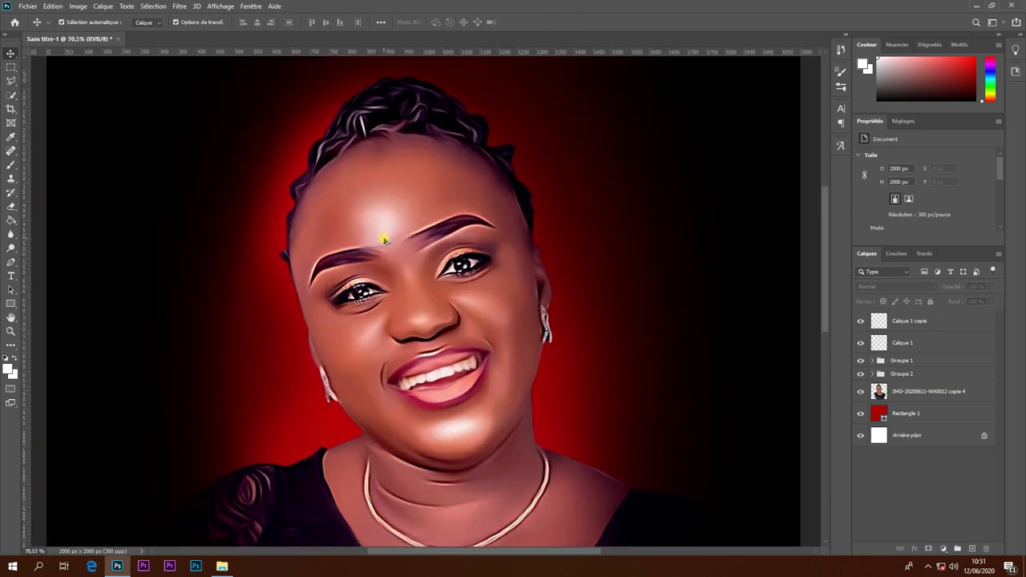
{"action": "scroll", "coordinate": [390, 229], "scroll_direction": "up", "scroll_amount": 1}
Duplicate the highlight onto the nose, shrunk to nose size at 62% opacity.
{"action": "left_click_drag", "start_coordinate": [380, 222], "coordinate": [433, 336]}
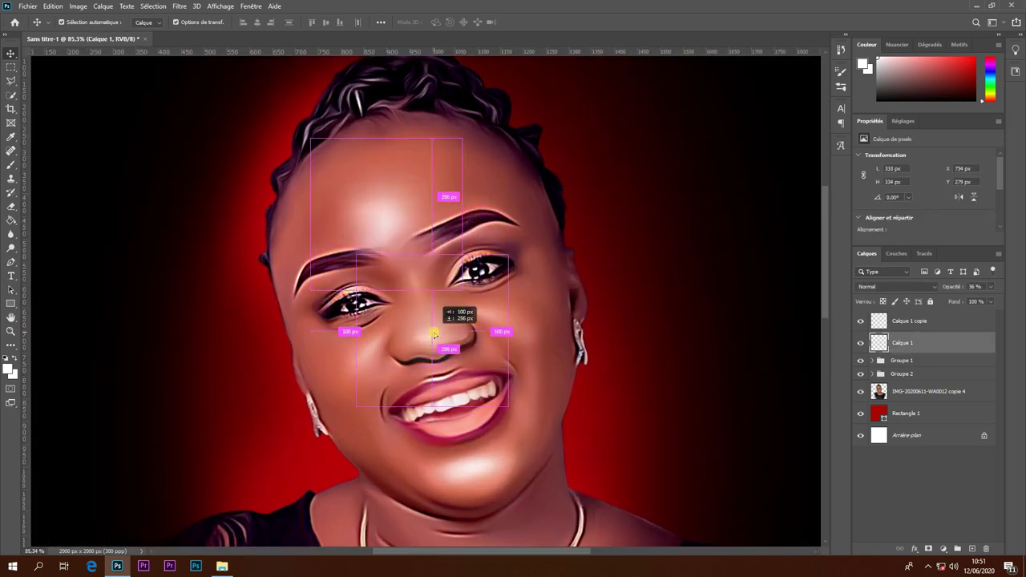
{"action": "left_click_drag", "start_coordinate": [503, 266], "coordinate": [471, 306]}
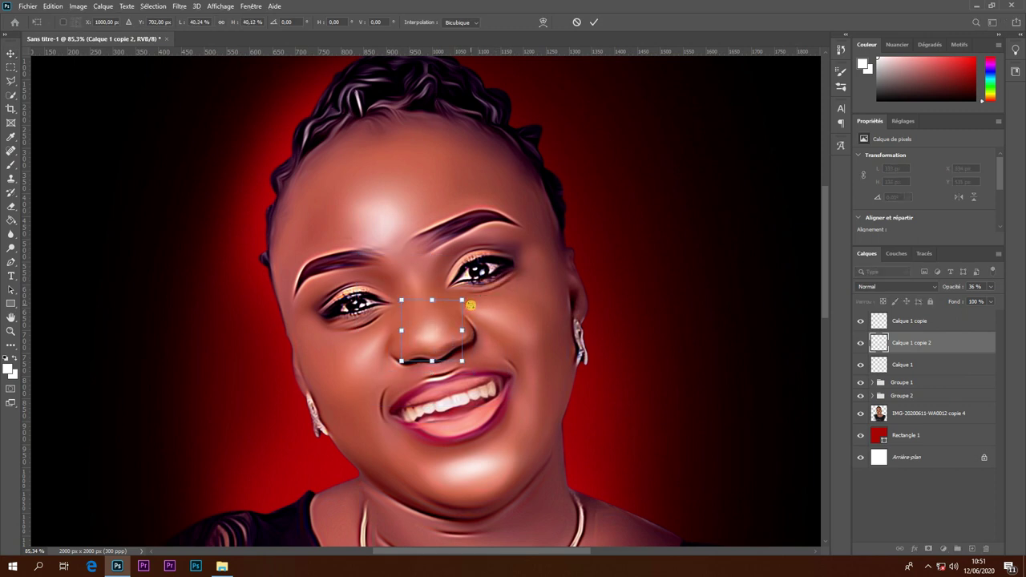
{"action": "left_click", "coordinate": [992, 287]}
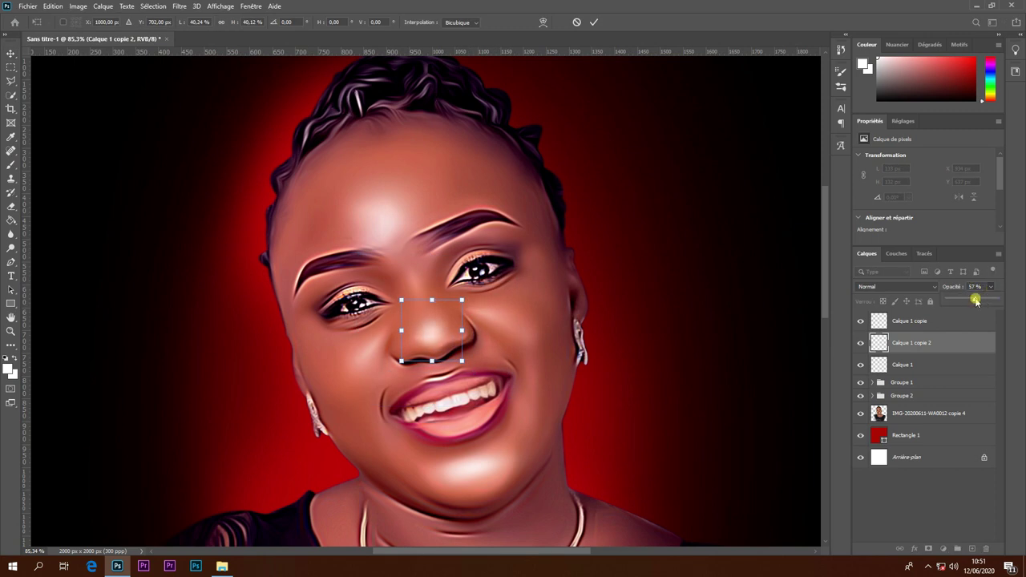
{"action": "scroll", "coordinate": [678, 258], "scroll_direction": "down", "scroll_amount": 1}
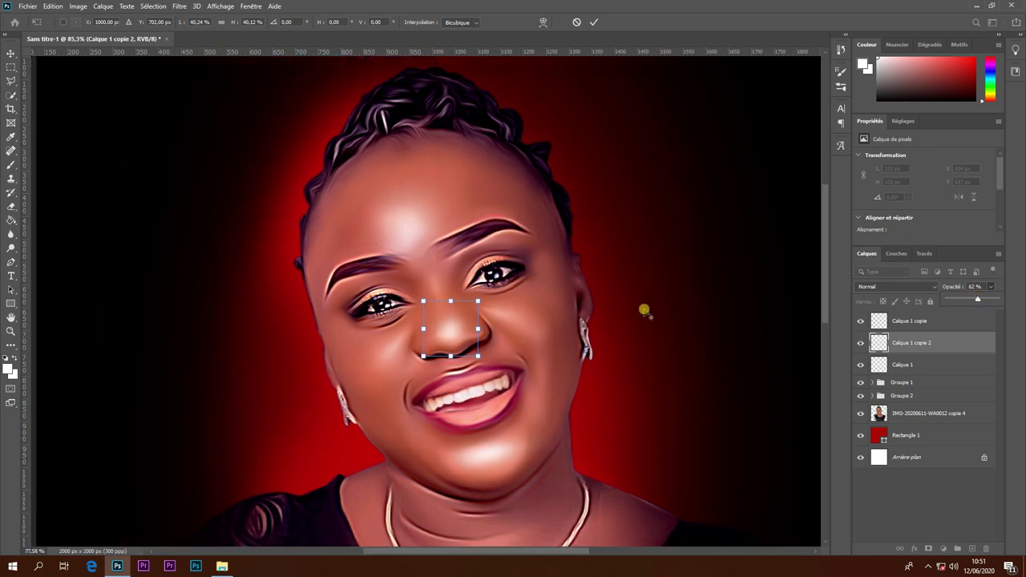
{"action": "scroll", "coordinate": [646, 310], "scroll_direction": "down", "scroll_amount": 2}
{"action": "scroll", "coordinate": [681, 240], "scroll_direction": "down", "scroll_amount": 2}
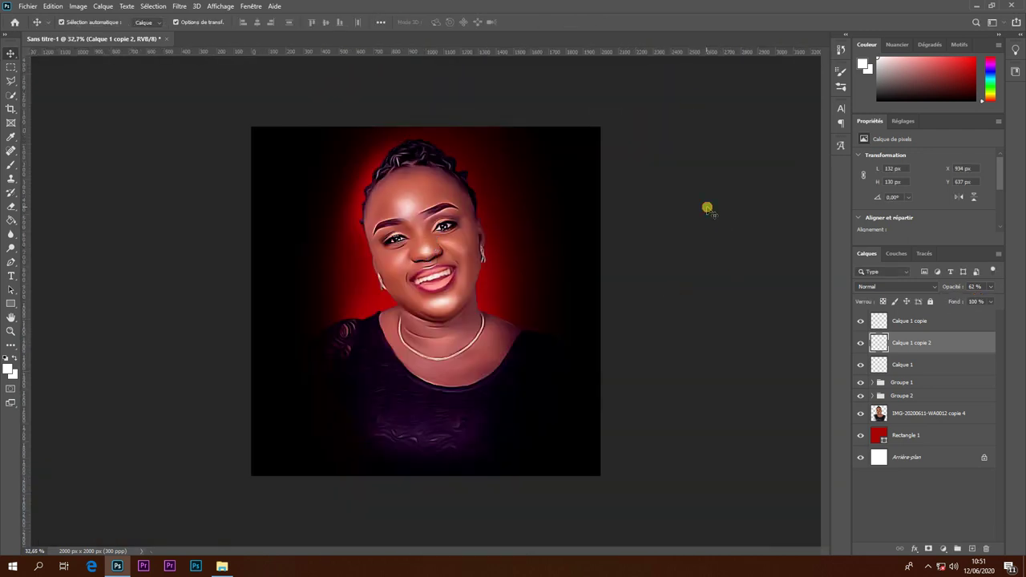
{"action": "key", "text": "Return"}
{"action": "scroll", "coordinate": [453, 193], "scroll_direction": "up", "scroll_amount": 2}
{"action": "scroll", "coordinate": [447, 207], "scroll_direction": "up", "scroll_amount": 1}
{"action": "scroll", "coordinate": [448, 207], "scroll_direction": "up", "scroll_amount": 1}
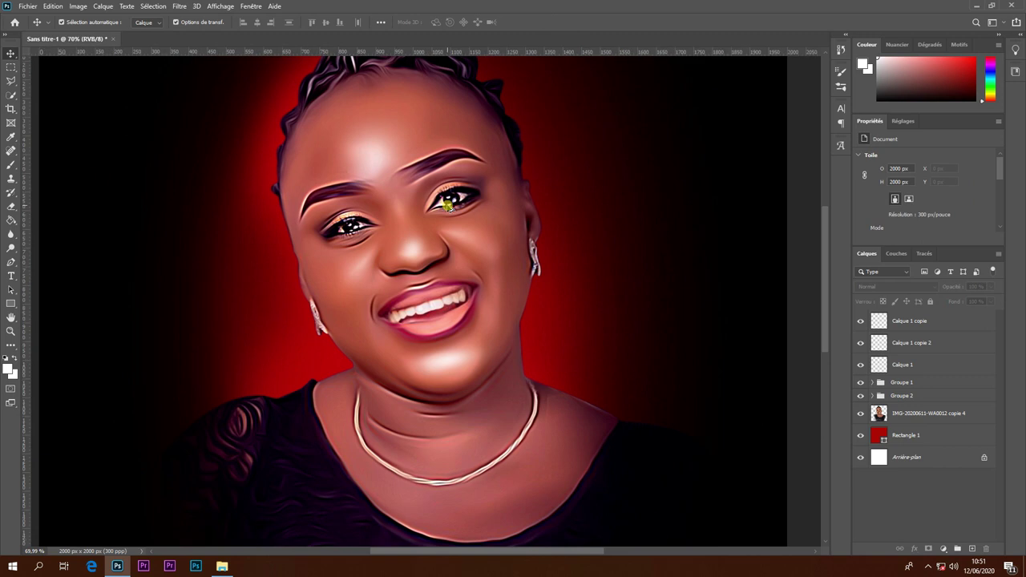
{"action": "scroll", "coordinate": [447, 206], "scroll_direction": "up", "scroll_amount": 1}
{"action": "scroll", "coordinate": [447, 206], "scroll_direction": "up", "scroll_amount": 1}
{"action": "scroll", "coordinate": [447, 207], "scroll_direction": "down", "scroll_amount": 1}
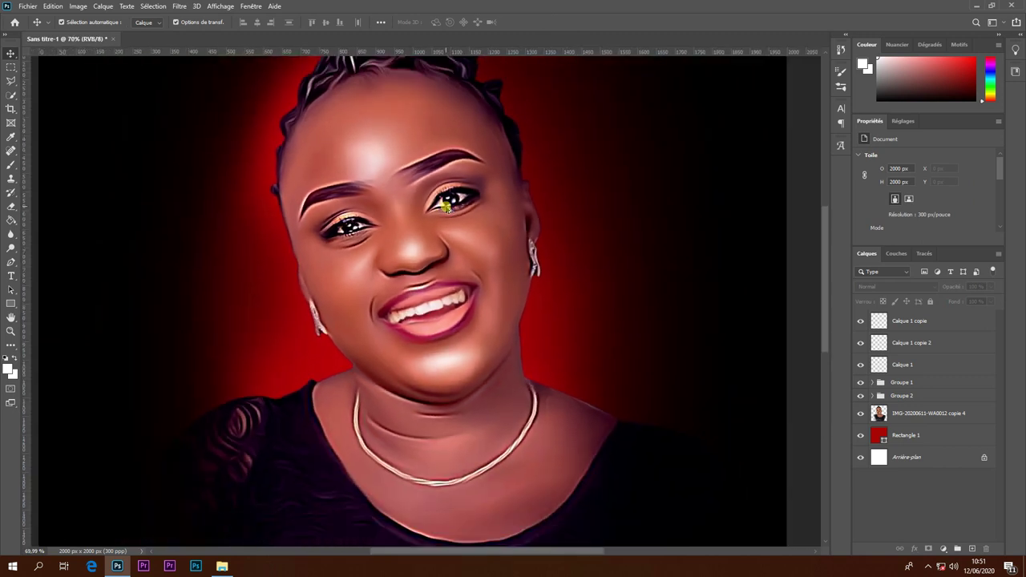
{"action": "scroll", "coordinate": [447, 207], "scroll_direction": "down", "scroll_amount": 1}
{"action": "scroll", "coordinate": [447, 208], "scroll_direction": "down", "scroll_amount": 1}
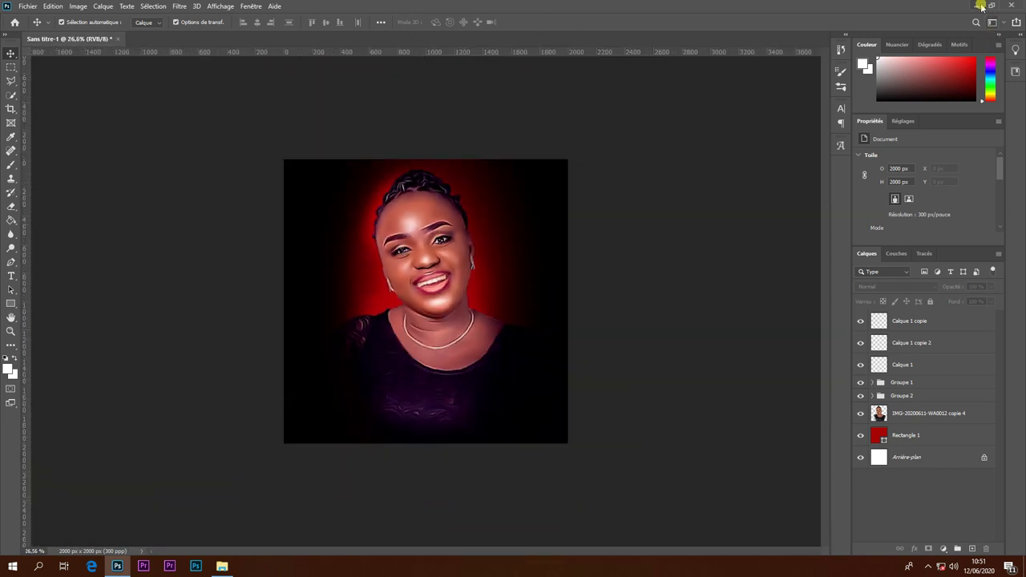
Open the Pa Pictures logo TIFF from Téléchargements in Photoshop.
{"action": "left_click", "coordinate": [975, 6]}
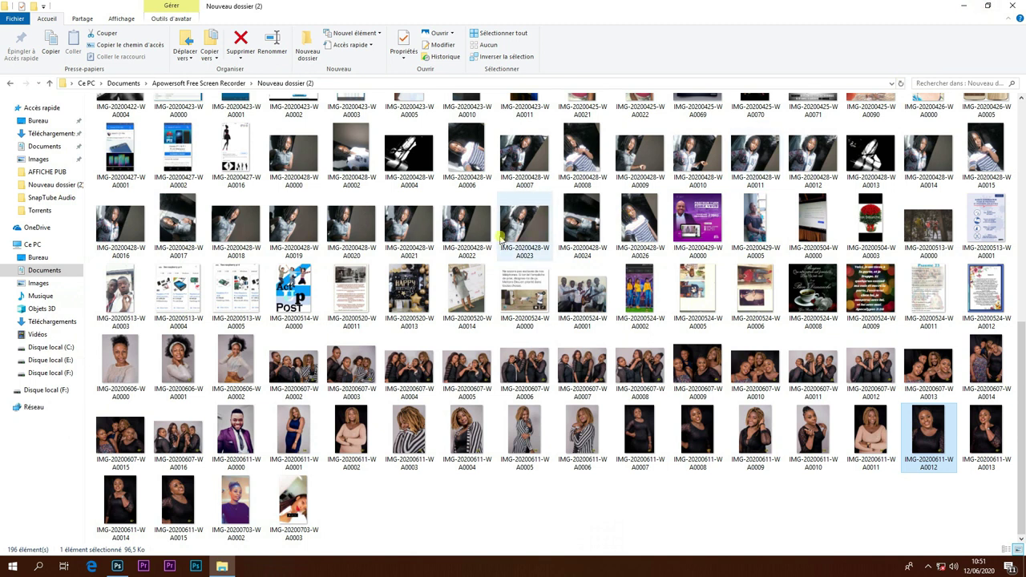
{"action": "left_click", "coordinate": [51, 133]}
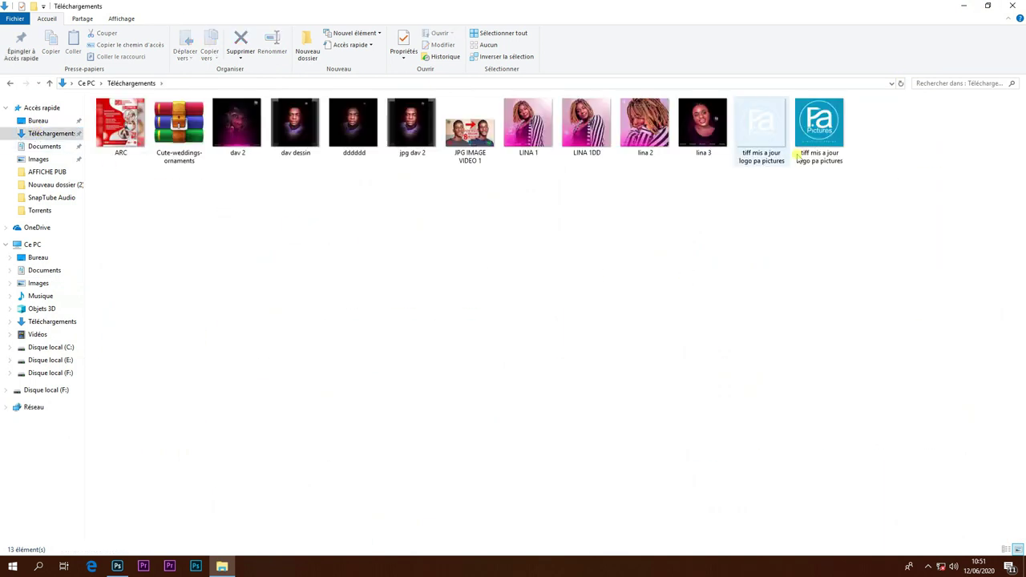
{"action": "left_click_drag", "start_coordinate": [797, 156], "coordinate": [117, 570]}
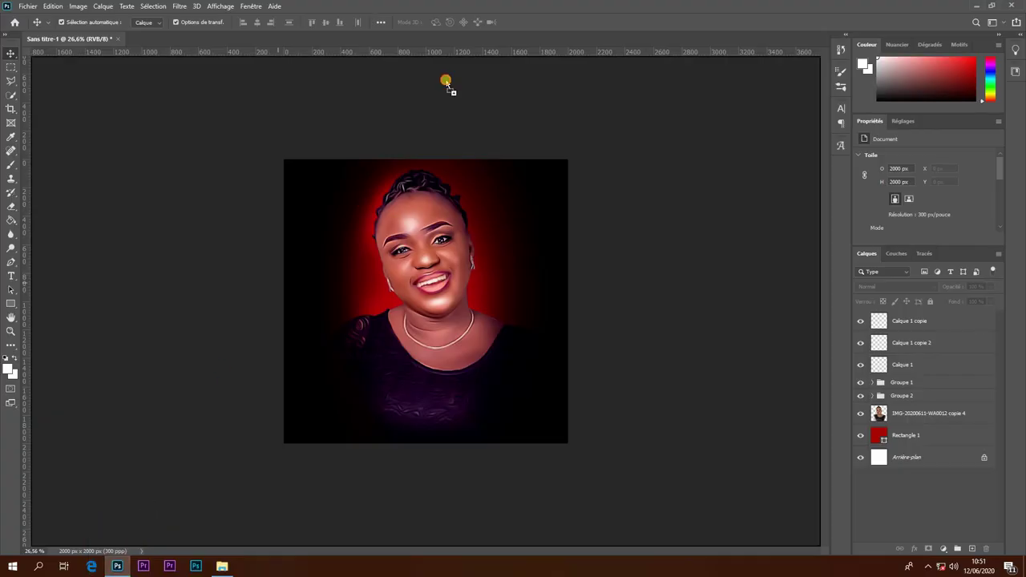
{"action": "left_click_drag", "start_coordinate": [117, 570], "coordinate": [448, 84]}
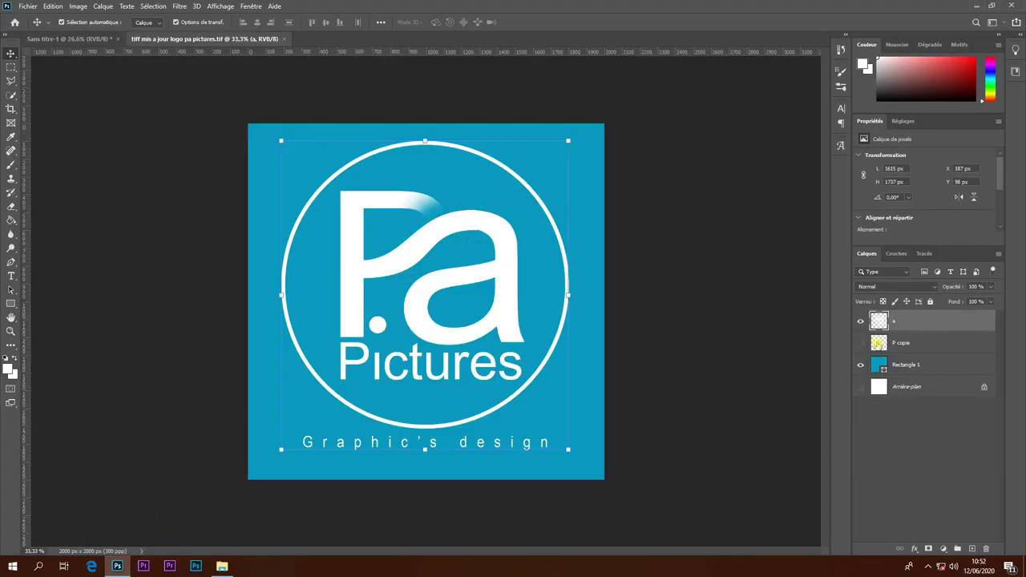
Hide the logo's blue background and place the logo small at the portrait's top-right.
{"action": "left_click", "coordinate": [859, 365]}
{"action": "mouse_move", "coordinate": [492, 229]}
{"action": "left_mouse_down"}
{"action": "mouse_move", "coordinate": [478, 189]}
{"action": "mouse_move", "coordinate": [503, 214]}
{"action": "left_mouse_up"}
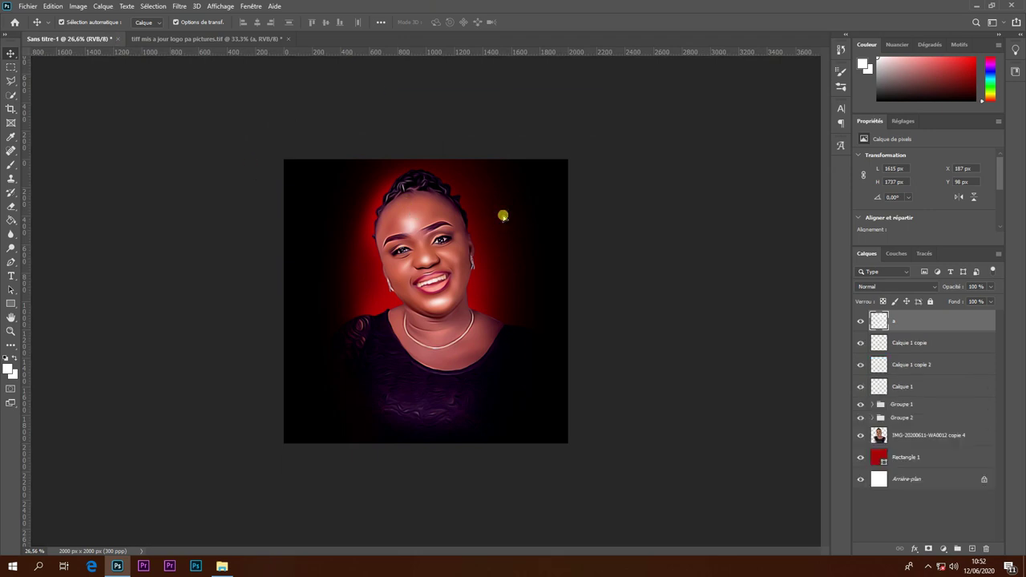
{"action": "mouse_move", "coordinate": [619, 88]}
{"action": "left_mouse_down"}
{"action": "mouse_move", "coordinate": [479, 252]}
{"action": "mouse_move", "coordinate": [549, 193]}
{"action": "left_mouse_up"}
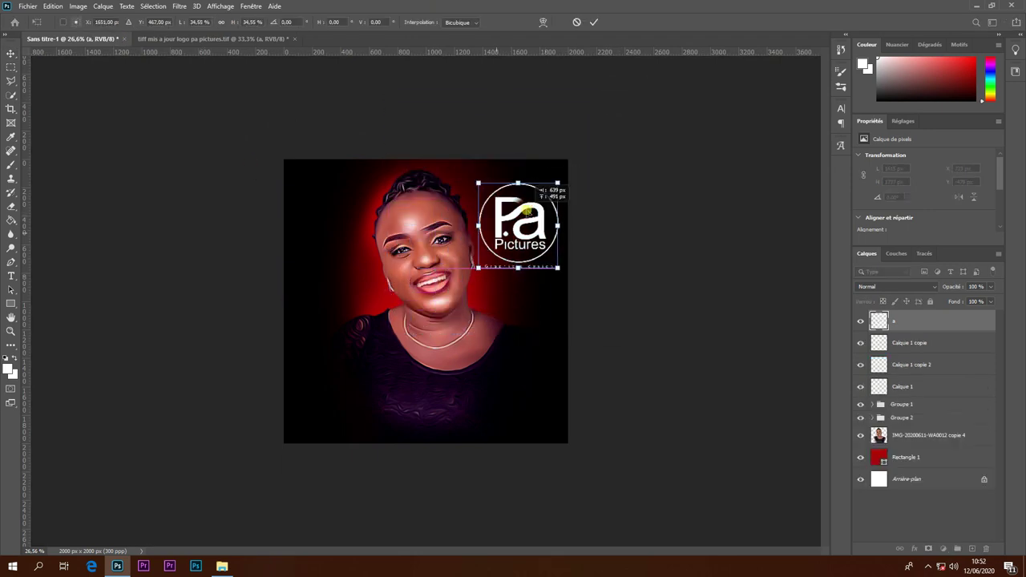
{"action": "left_click_drag", "start_coordinate": [478, 270], "coordinate": [521, 221]}
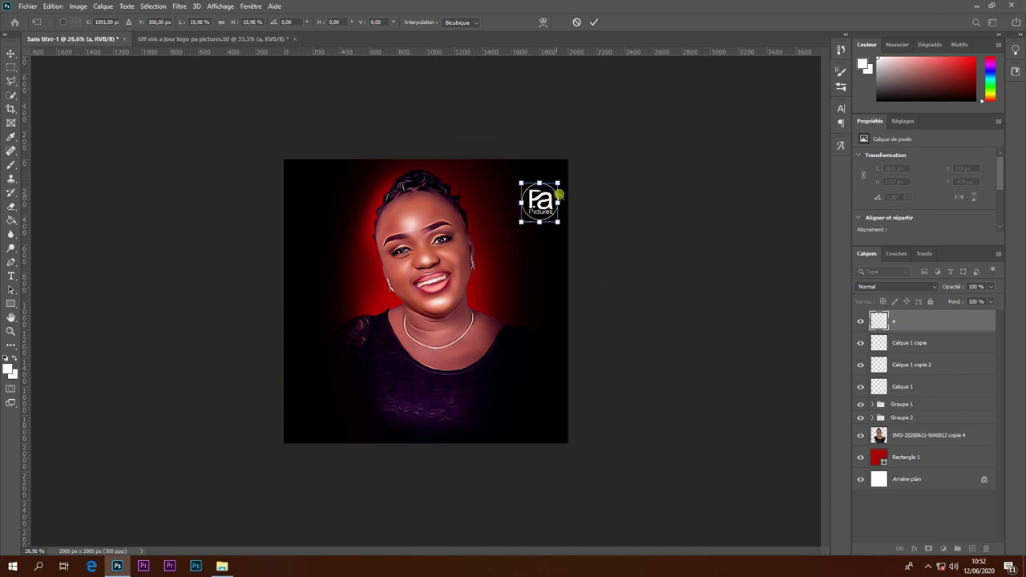
{"action": "left_click", "coordinate": [593, 21]}
{"action": "left_click", "coordinate": [662, 147]}
{"action": "left_click_drag", "start_coordinate": [536, 206], "coordinate": [506, 220]}
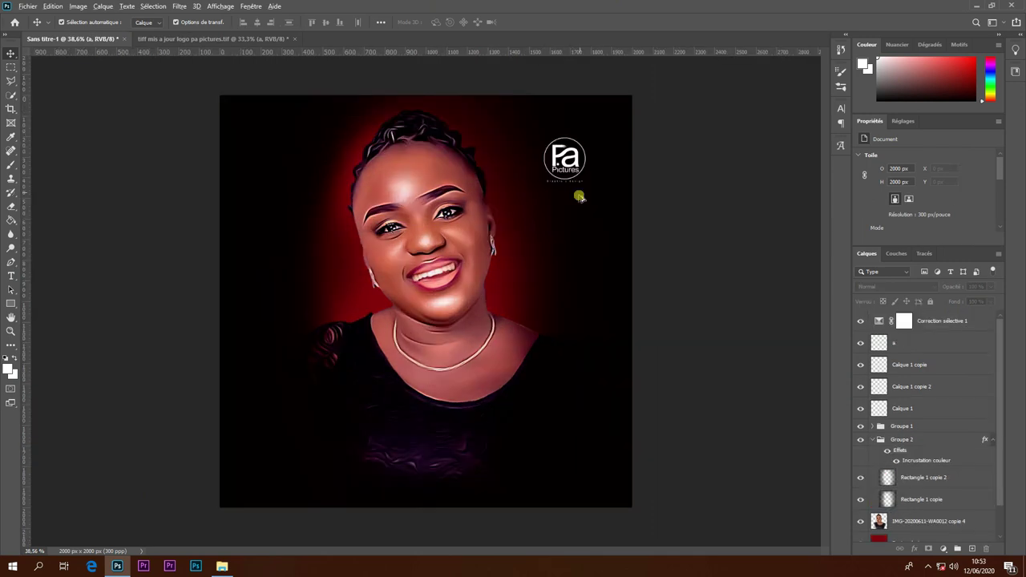
Open dav dessin.tif from Téléchargements in Photoshop.
{"action": "left_click", "coordinate": [976, 6]}
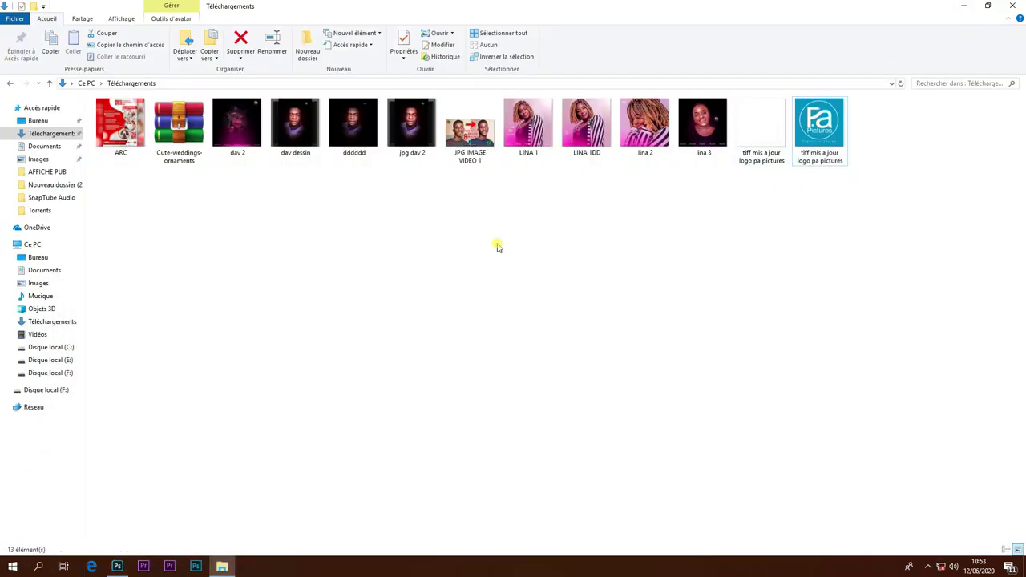
{"action": "left_click", "coordinate": [237, 124]}
{"action": "left_click", "coordinate": [299, 140]}
{"action": "mouse_move", "coordinate": [300, 139]}
{"action": "left_mouse_down"}
{"action": "mouse_move", "coordinate": [181, 478]}
{"action": "mouse_move", "coordinate": [355, 50]}
{"action": "left_mouse_up"}
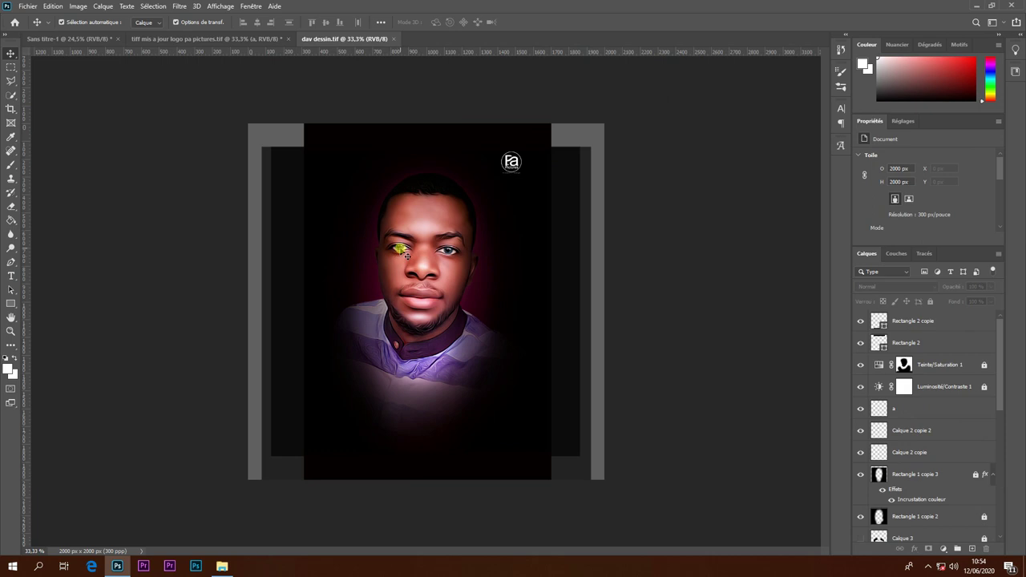
Bring the blue eye layer from dav dessin into the portrait.
{"action": "left_click_drag", "start_coordinate": [407, 256], "coordinate": [264, 38]}
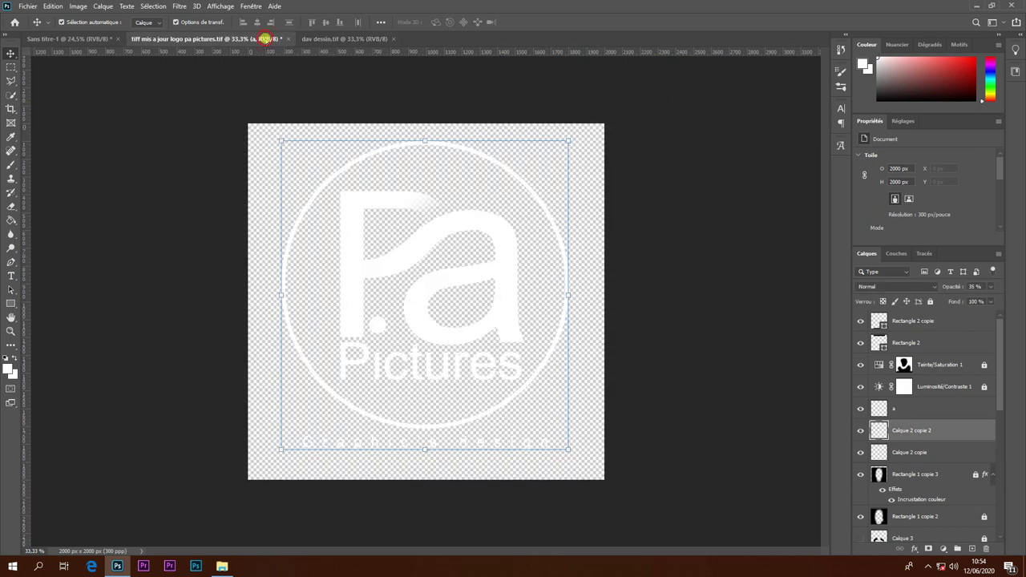
{"action": "left_click_drag", "start_coordinate": [264, 38], "coordinate": [398, 252]}
{"action": "scroll", "coordinate": [387, 210], "scroll_direction": "up", "scroll_amount": 5}
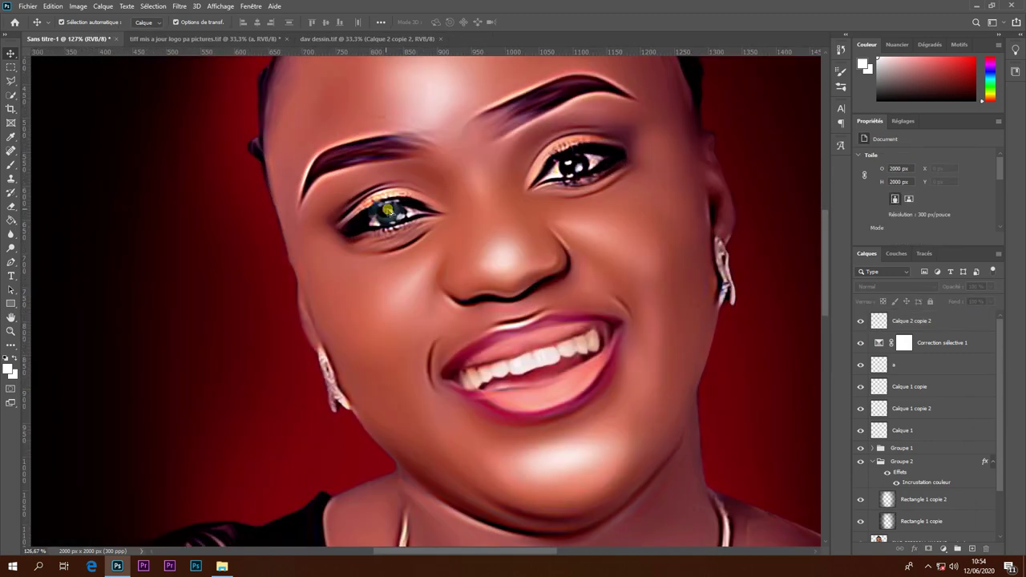
{"action": "scroll", "coordinate": [387, 210], "scroll_direction": "up", "scroll_amount": 3}
Narrow and tilt the iris over the image-left eye, then copy it onto the other eye.
{"action": "left_click_drag", "start_coordinate": [387, 215], "coordinate": [423, 223]}
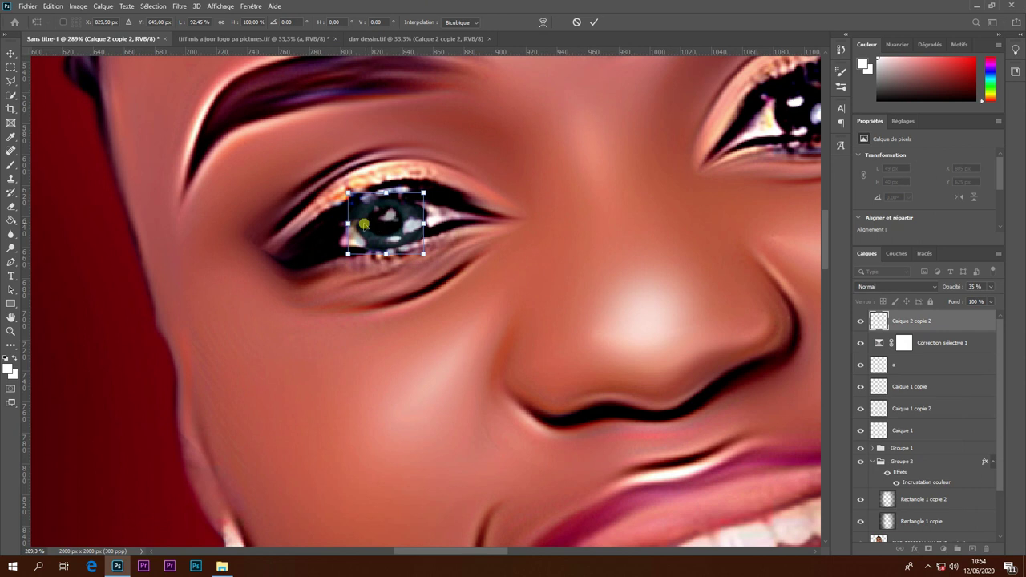
{"action": "left_click_drag", "start_coordinate": [348, 224], "coordinate": [354, 225]}
{"action": "left_click_drag", "start_coordinate": [435, 184], "coordinate": [452, 165]}
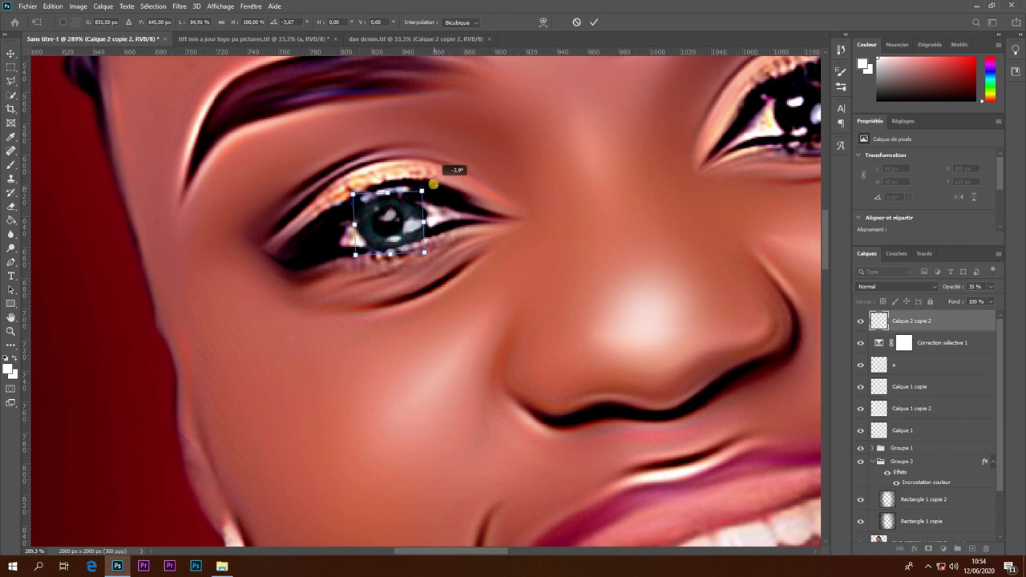
{"action": "left_click_drag", "start_coordinate": [415, 217], "coordinate": [419, 215]}
{"action": "left_click", "coordinate": [594, 29]}
{"action": "left_click_drag", "start_coordinate": [275, 282], "coordinate": [633, 183]}
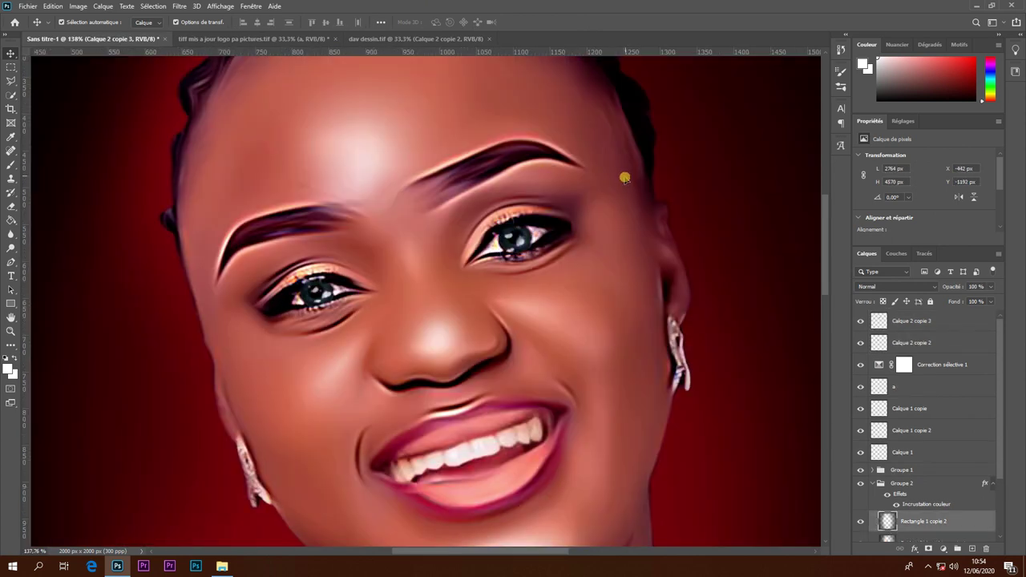
{"action": "scroll", "coordinate": [624, 177], "scroll_direction": "down", "scroll_amount": 3}
{"action": "scroll", "coordinate": [613, 222], "scroll_direction": "down", "scroll_amount": 1}
{"action": "scroll", "coordinate": [611, 228], "scroll_direction": "down", "scroll_amount": 1}
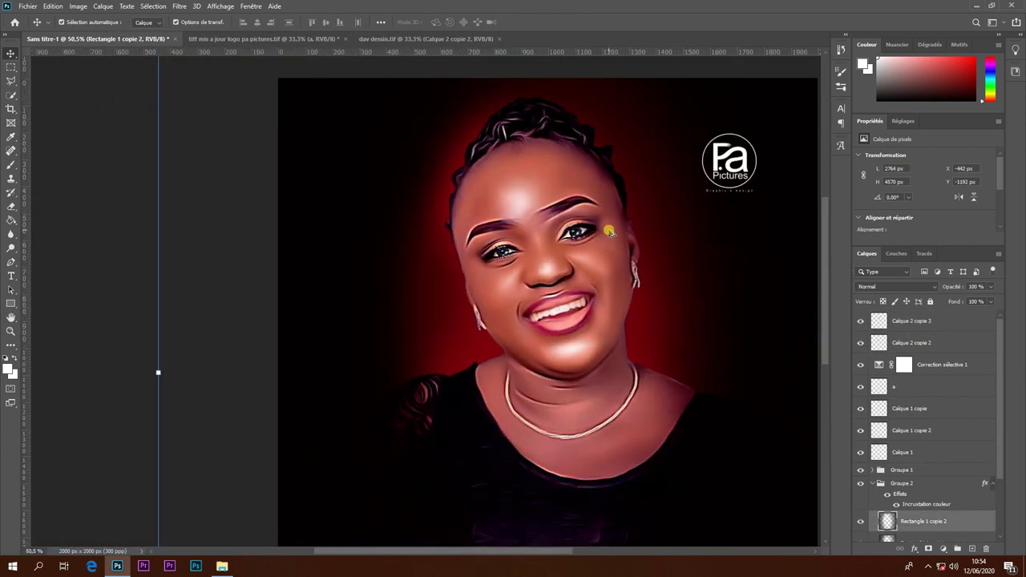
Add an Arial Bold 12 pt text row repeating PROD.AV PICTURES five times along the bottom.
{"action": "scroll", "coordinate": [609, 232], "scroll_direction": "down", "scroll_amount": 1}
{"action": "key", "text": "t"}
{"action": "left_click", "coordinate": [235, 484]}
{"action": "type", "text": "PROD.AV PICTURES"}
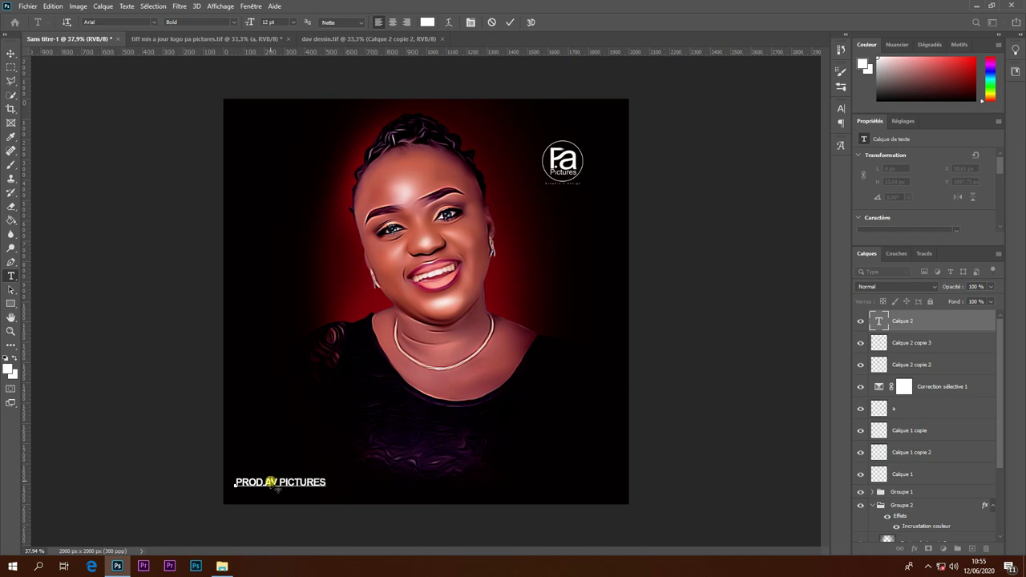
{"action": "key", "text": "ctrl+Return"}
{"action": "key", "text": "v"}
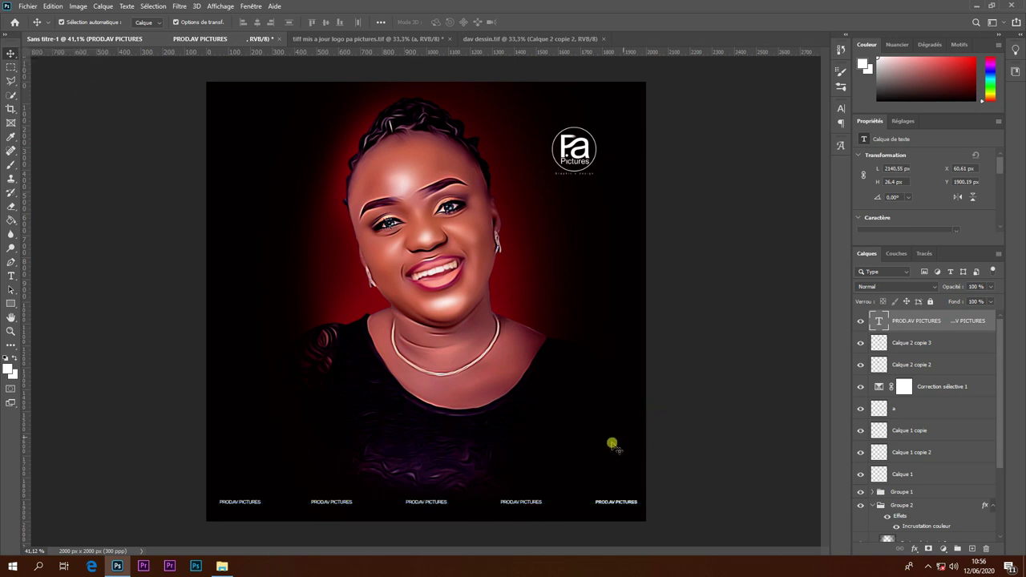
Deselect the text, fit the image on screen, and select logo layer a.
{"action": "left_click", "coordinate": [687, 395]}
{"action": "key", "text": "ctrl+0"}
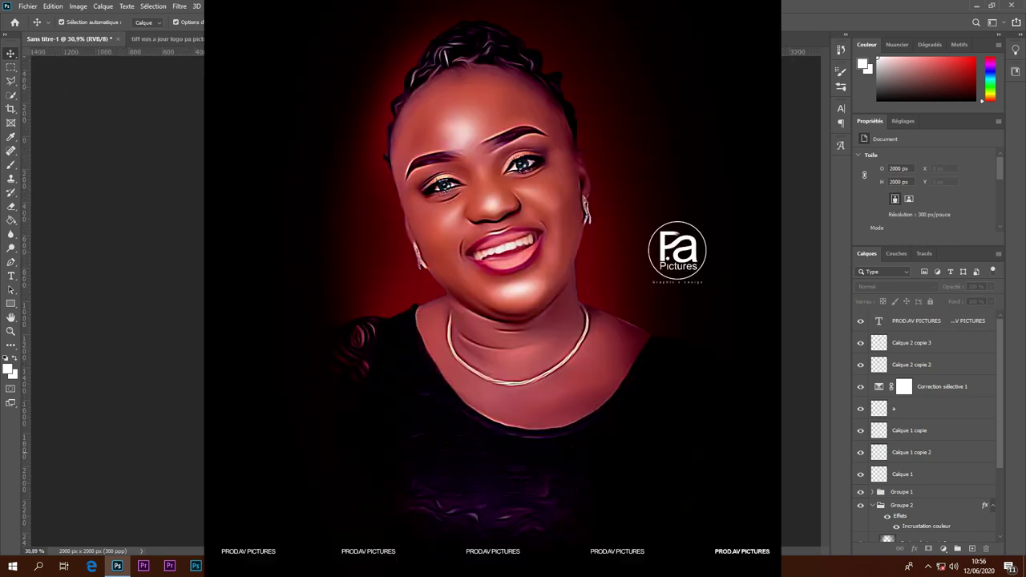
{"action": "left_click", "coordinate": [913, 409]}
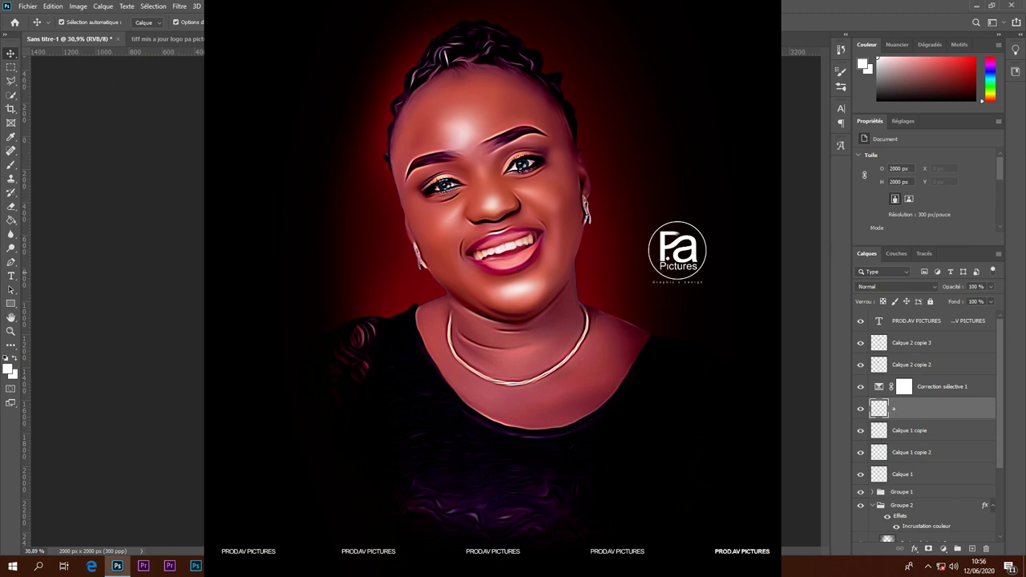